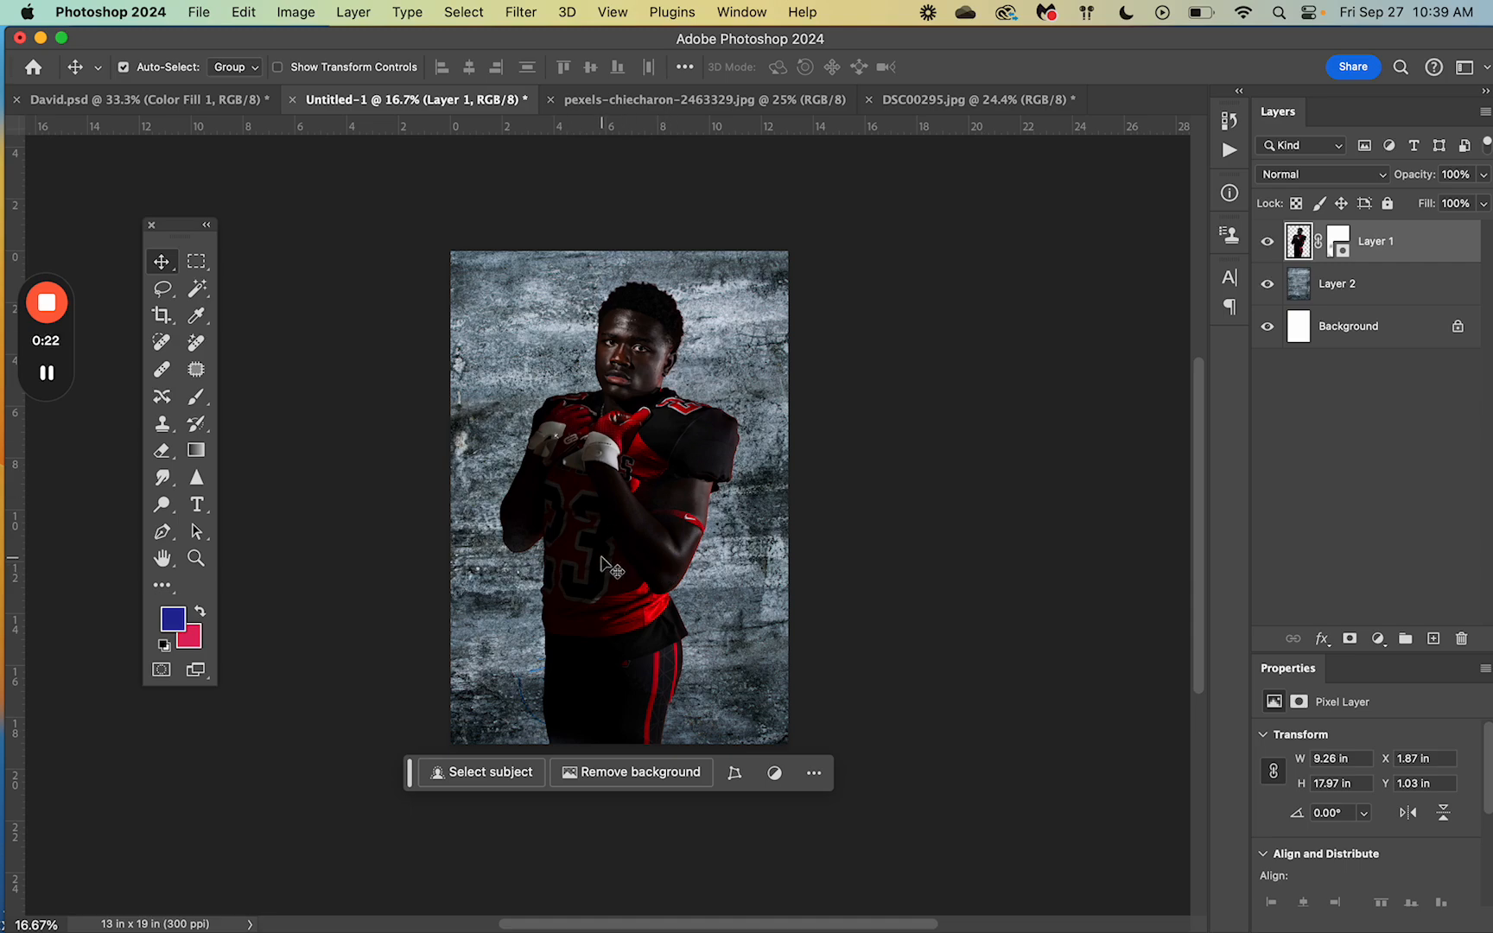
Step: Rename Layer 1, the player cut-out, to the player's full name
{"action": "double_click", "coordinate": [1376, 242]}
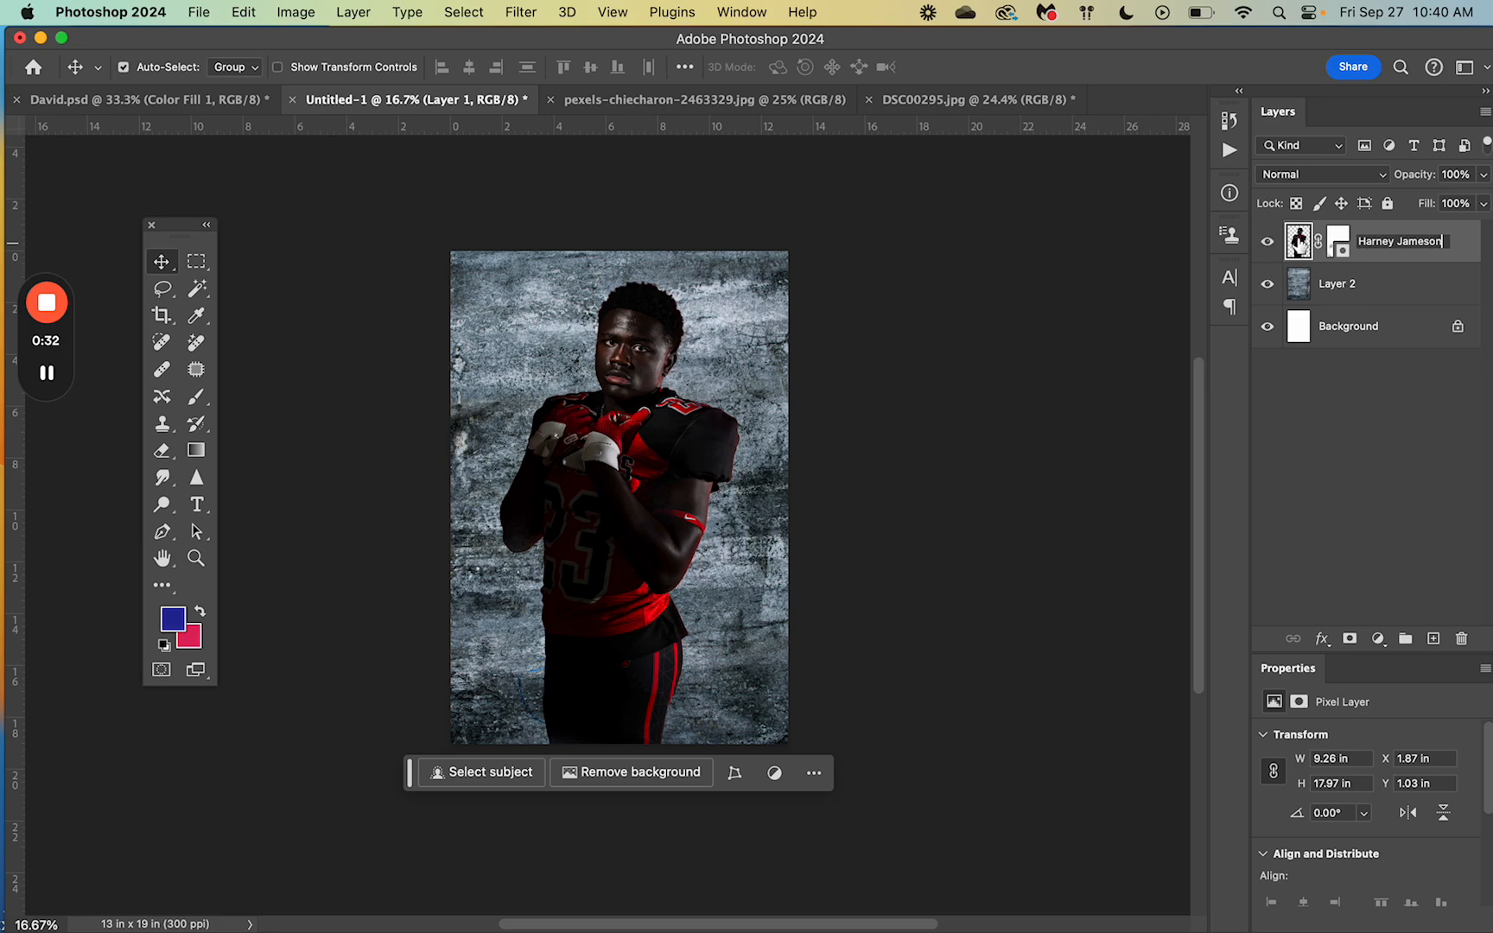
{"action": "left_click", "coordinate": [1309, 242]}
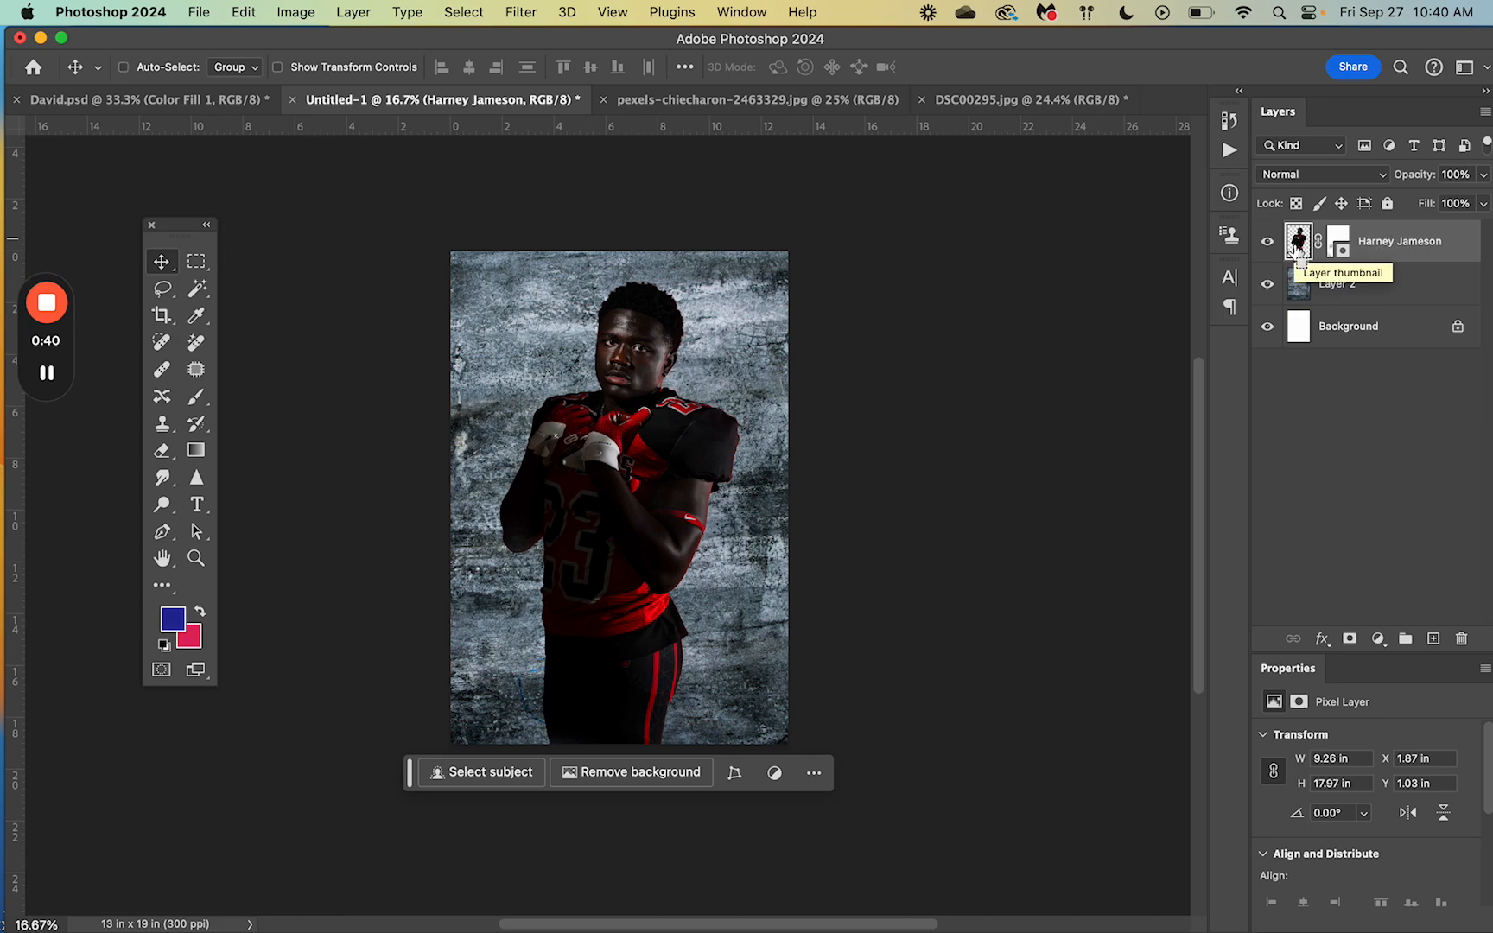
Step: Add a Levels adjustment layer masked to the player's outline
{"action": "left_click", "coordinate": [1299, 246], "text": "super"}
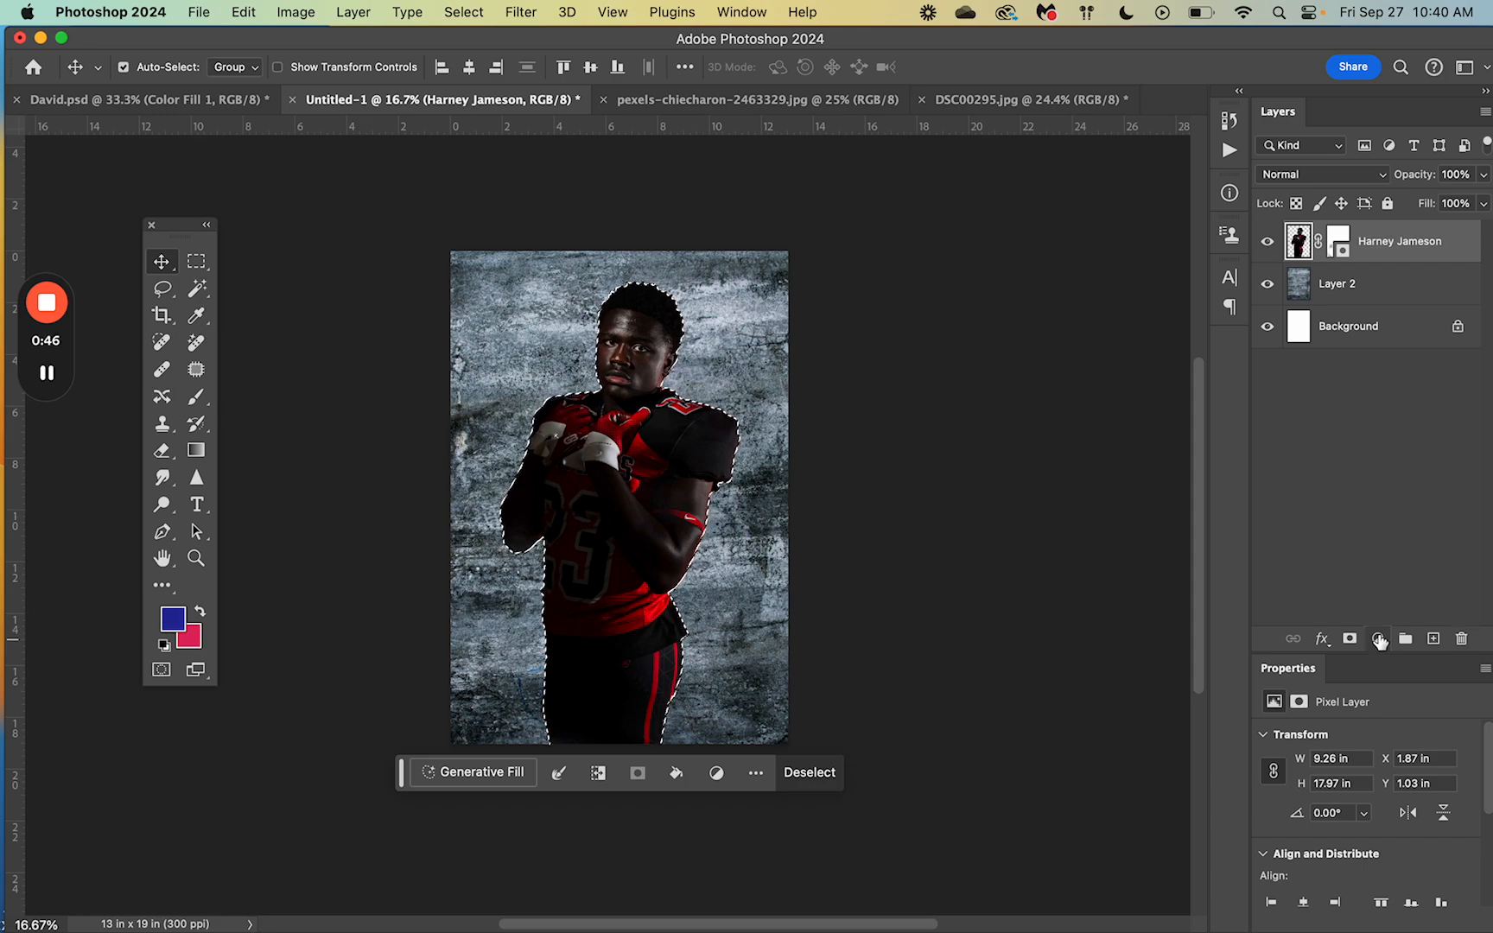
{"action": "left_click", "coordinate": [1379, 641]}
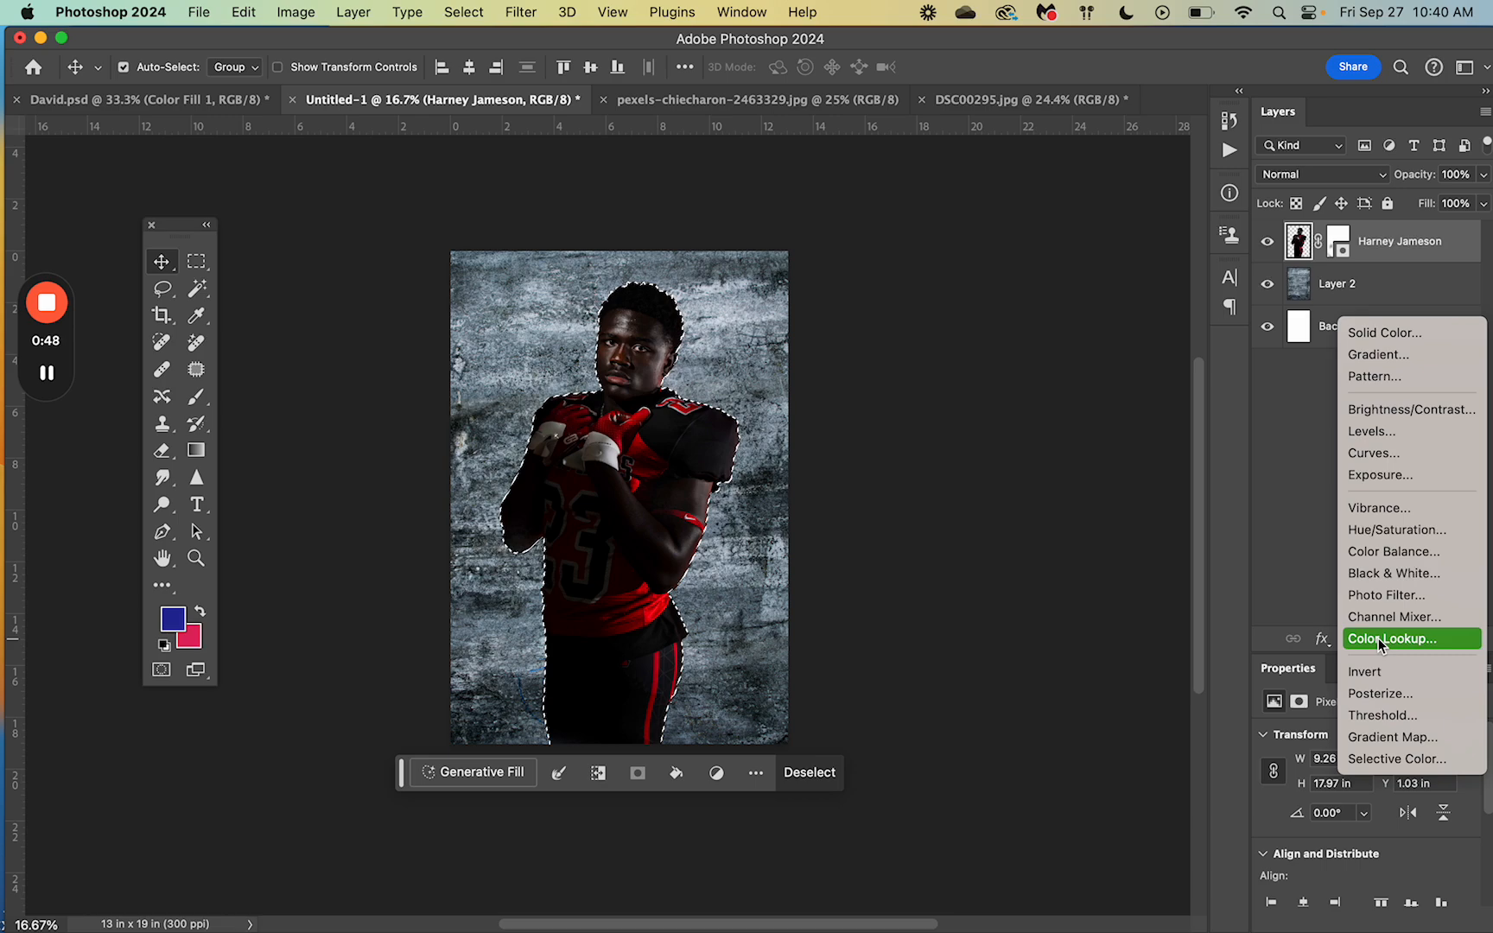
{"action": "left_click", "coordinate": [1400, 429]}
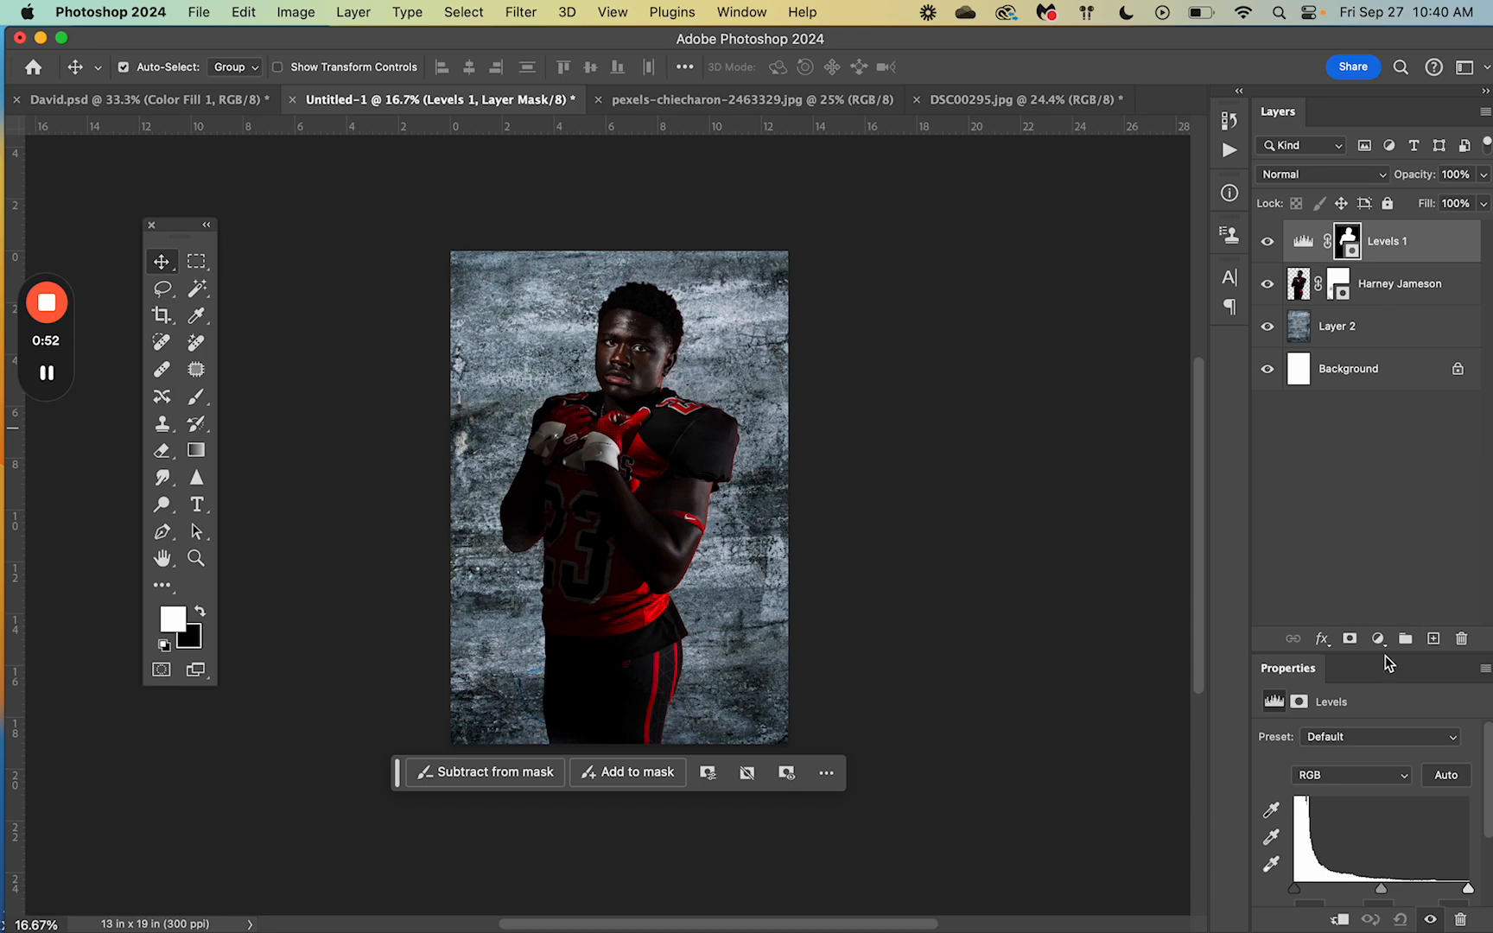
Step: Set Levels input to 0 / 2.02 / 199 and output black to 2
{"action": "left_click_drag", "start_coordinate": [1374, 655], "coordinate": [1362, 411]}
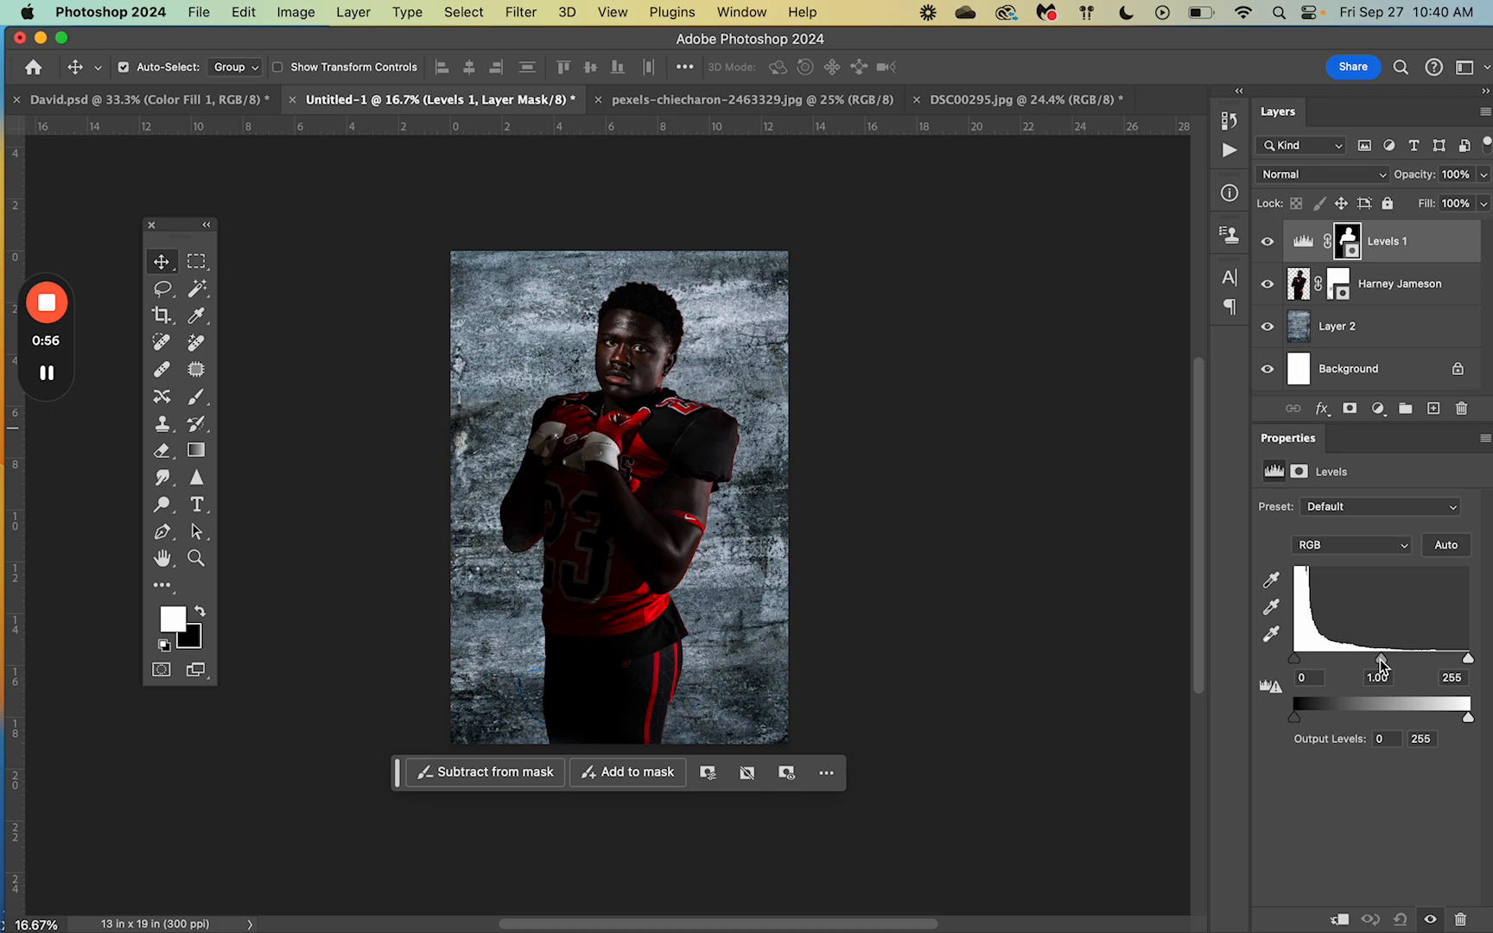
{"action": "left_click", "coordinate": [1381, 662]}
{"action": "left_click_drag", "start_coordinate": [1381, 664], "coordinate": [1343, 668]}
{"action": "left_click_drag", "start_coordinate": [1469, 658], "coordinate": [1441, 664]}
{"action": "left_click_drag", "start_coordinate": [1295, 717], "coordinate": [1297, 722]}
{"action": "left_click_drag", "start_coordinate": [1296, 663], "coordinate": [1295, 662]}
{"action": "left_click_drag", "start_coordinate": [1440, 658], "coordinate": [1442, 662]}
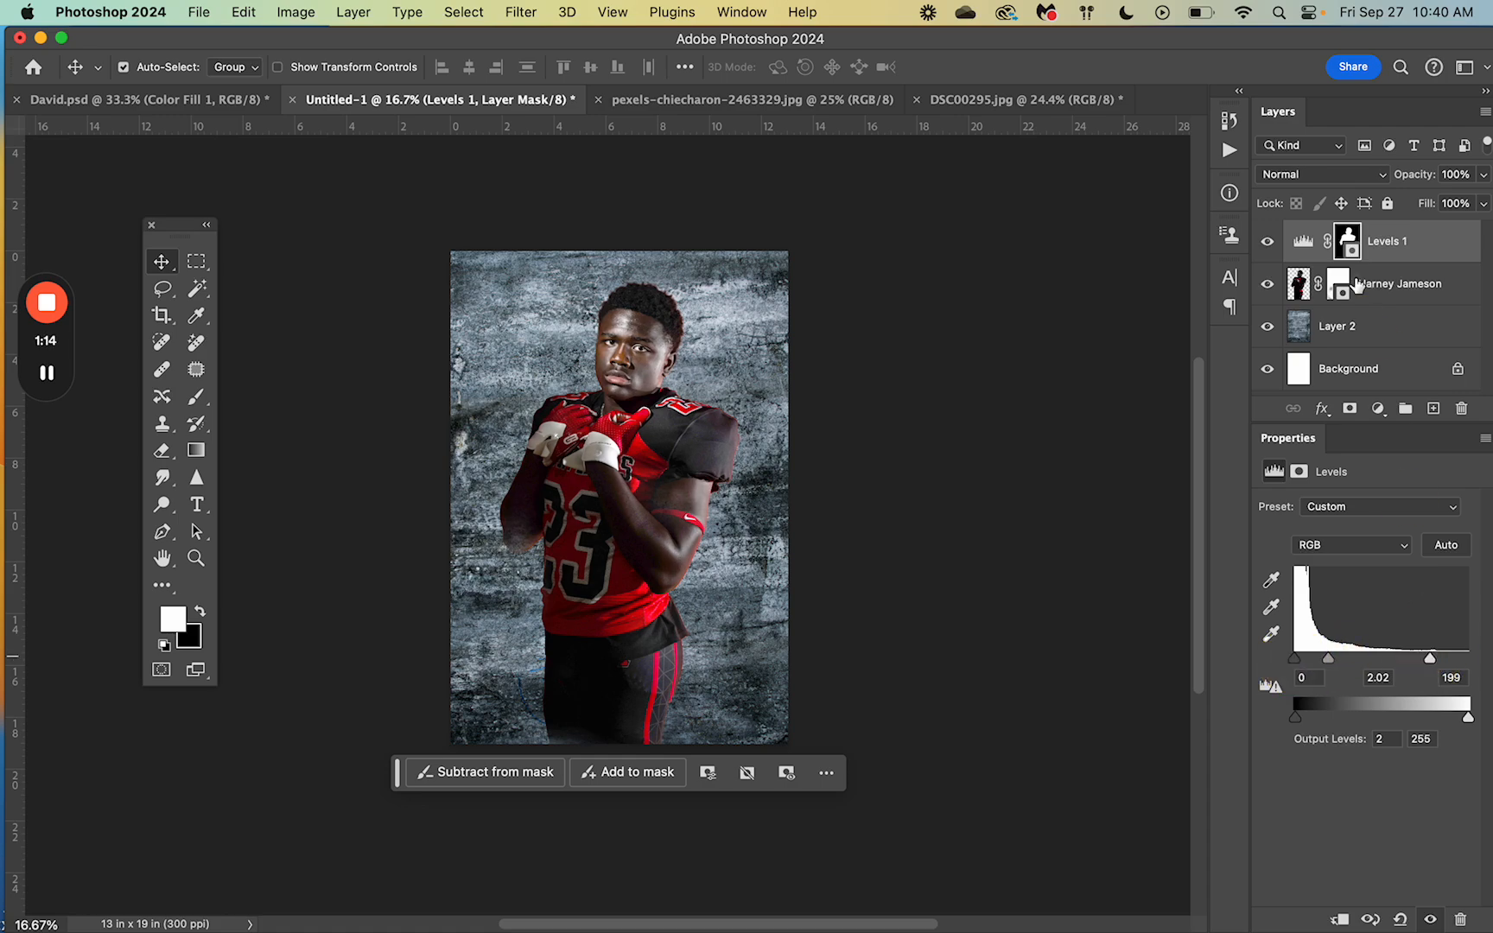
{"action": "left_click", "coordinate": [1298, 292]}
{"action": "left_click", "coordinate": [1298, 290], "text": "super"}
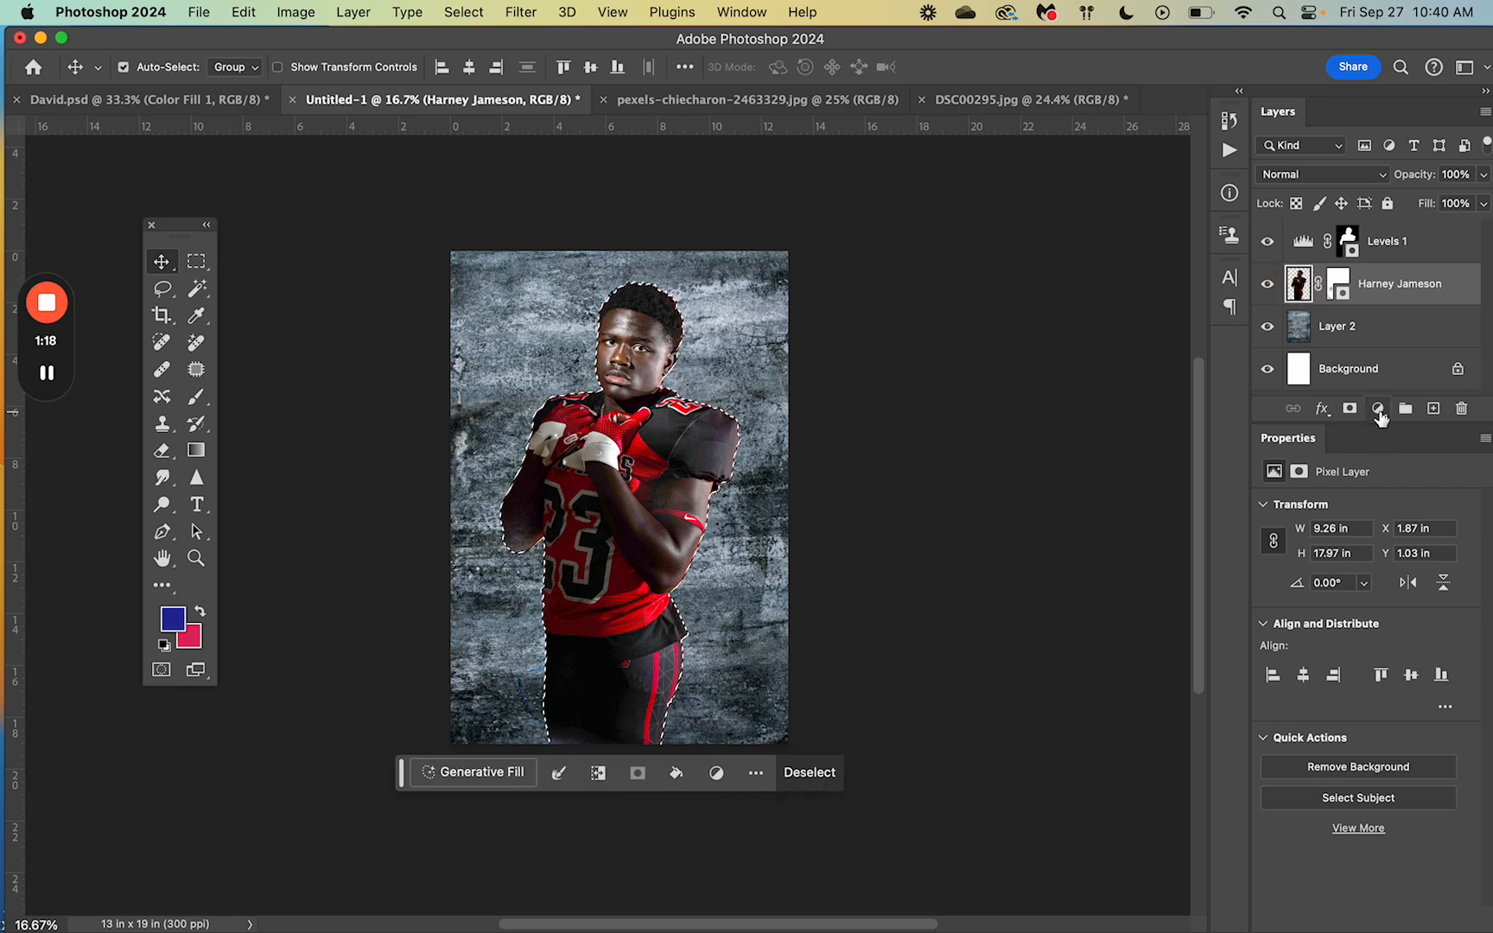
Step: Add a player-masked Brightness/Contrast adjustment with Contrast raised to 39
{"action": "left_click", "coordinate": [1379, 410]}
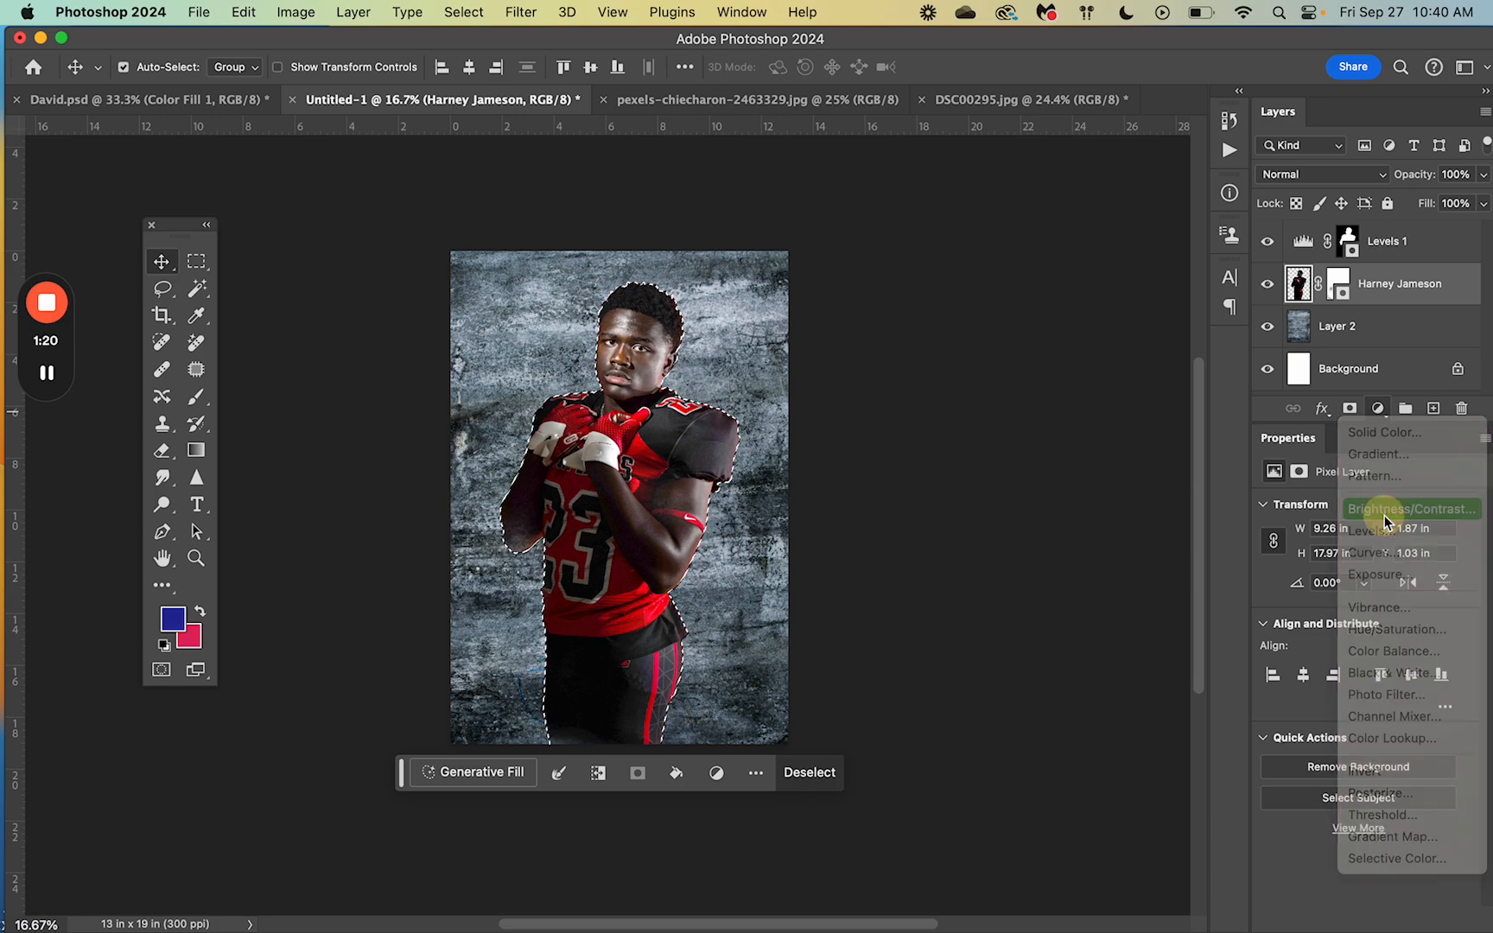
{"action": "left_click", "coordinate": [1386, 510]}
{"action": "left_click_drag", "start_coordinate": [1365, 604], "coordinate": [1392, 602]}
{"action": "left_click", "coordinate": [1092, 561]}
{"action": "key", "text": "super+equal"}
{"action": "scroll", "coordinate": [1091, 560], "scroll_direction": "up", "scroll_amount": 2}
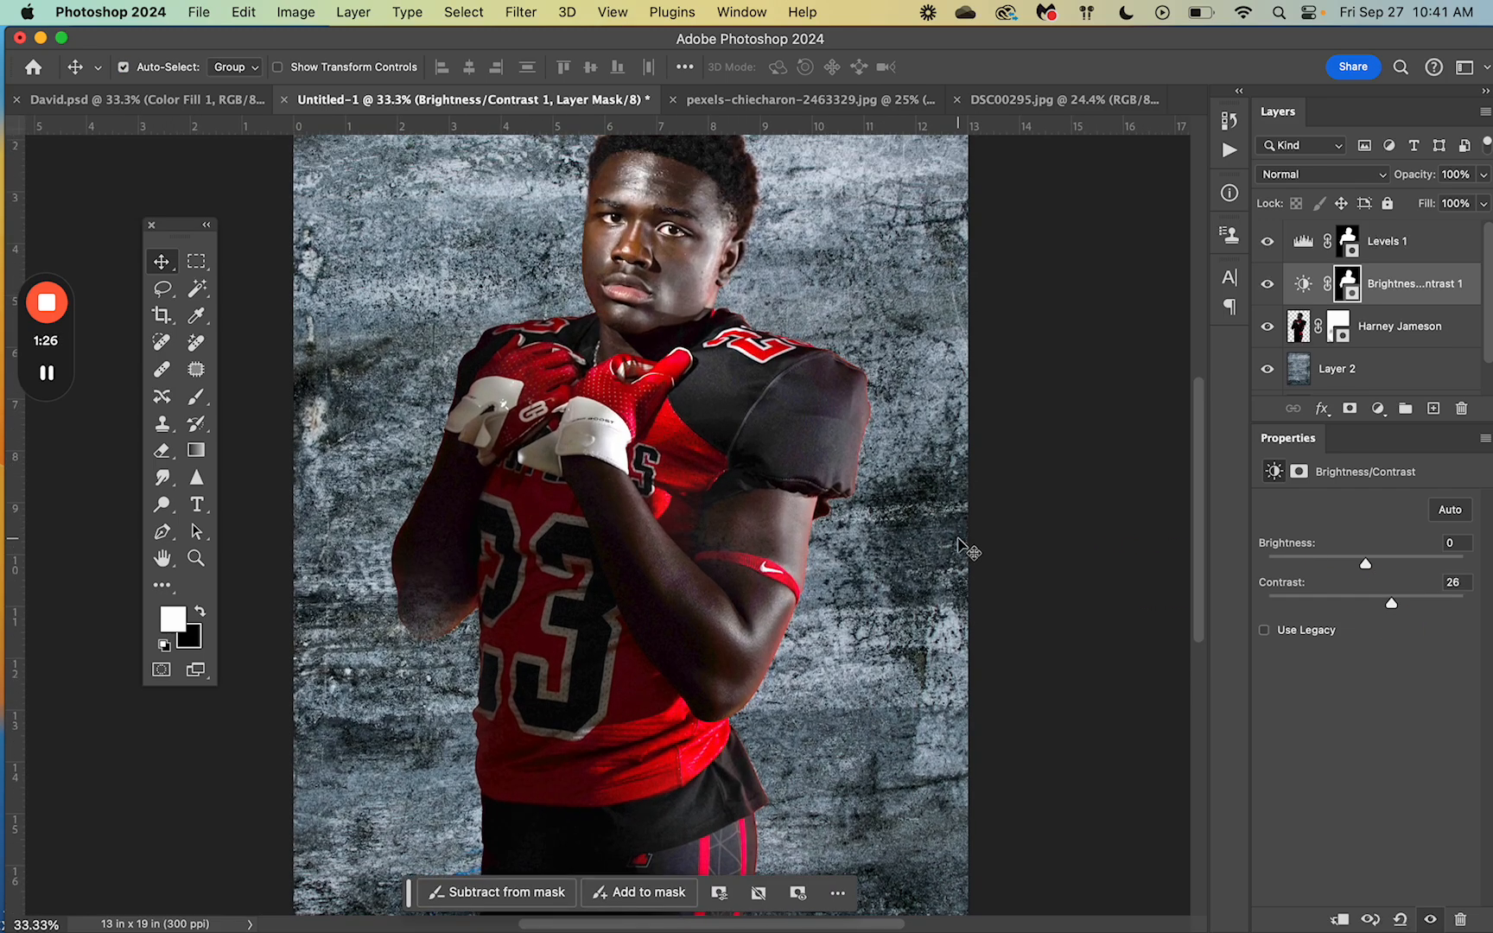
{"action": "left_click_drag", "start_coordinate": [1392, 604], "coordinate": [1404, 606]}
{"action": "left_click", "coordinate": [1298, 326]}
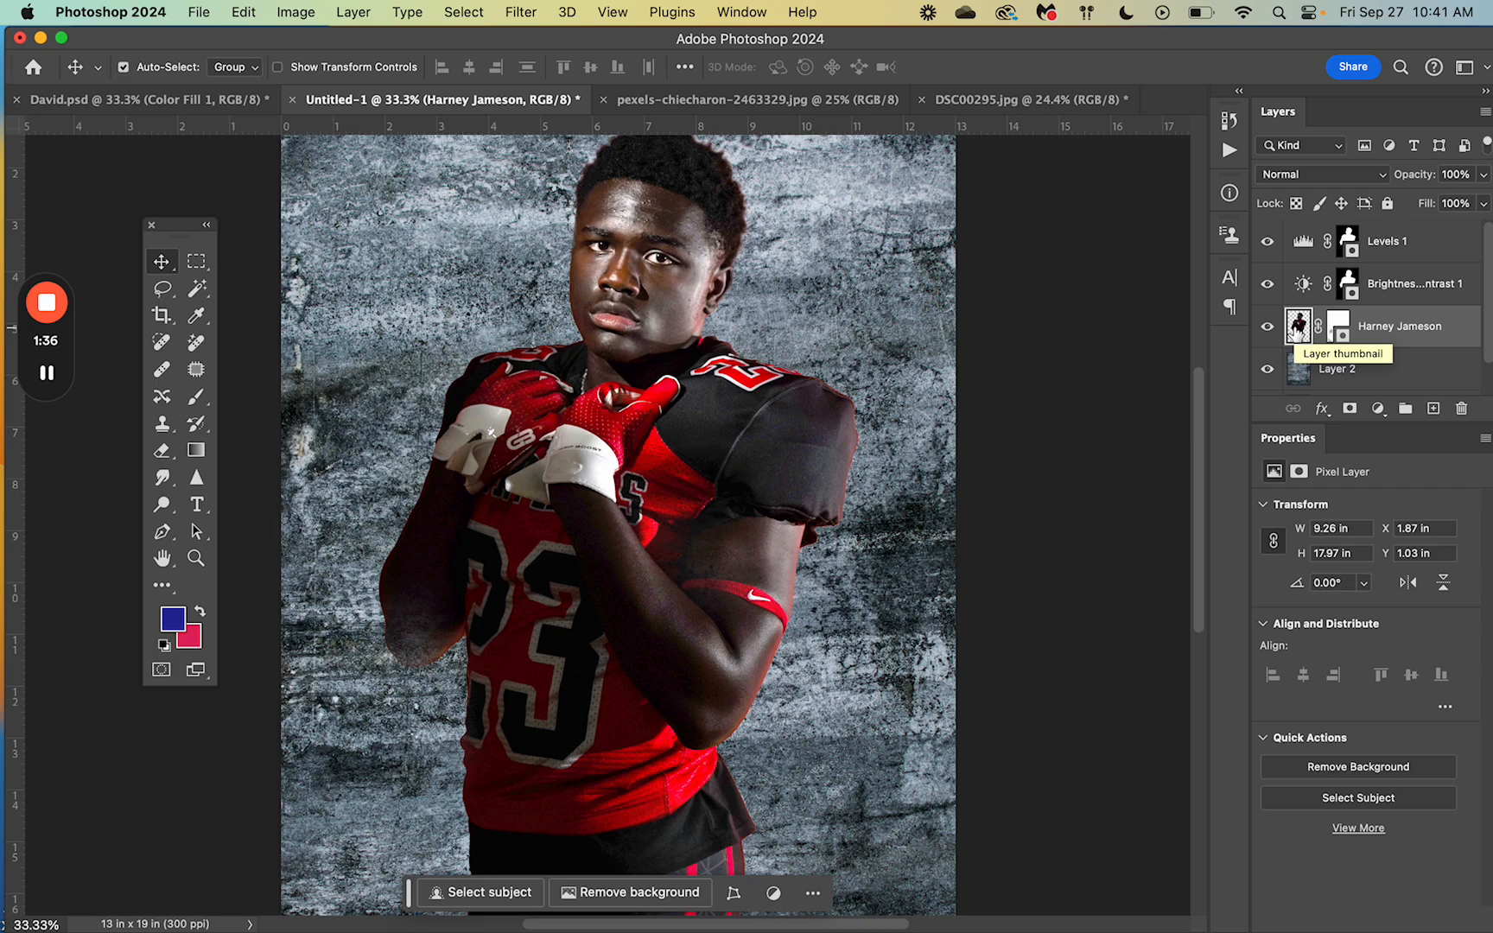
Step: Open the Camera Raw filter on the selected player layer
{"action": "left_click", "coordinate": [1298, 326], "text": "super"}
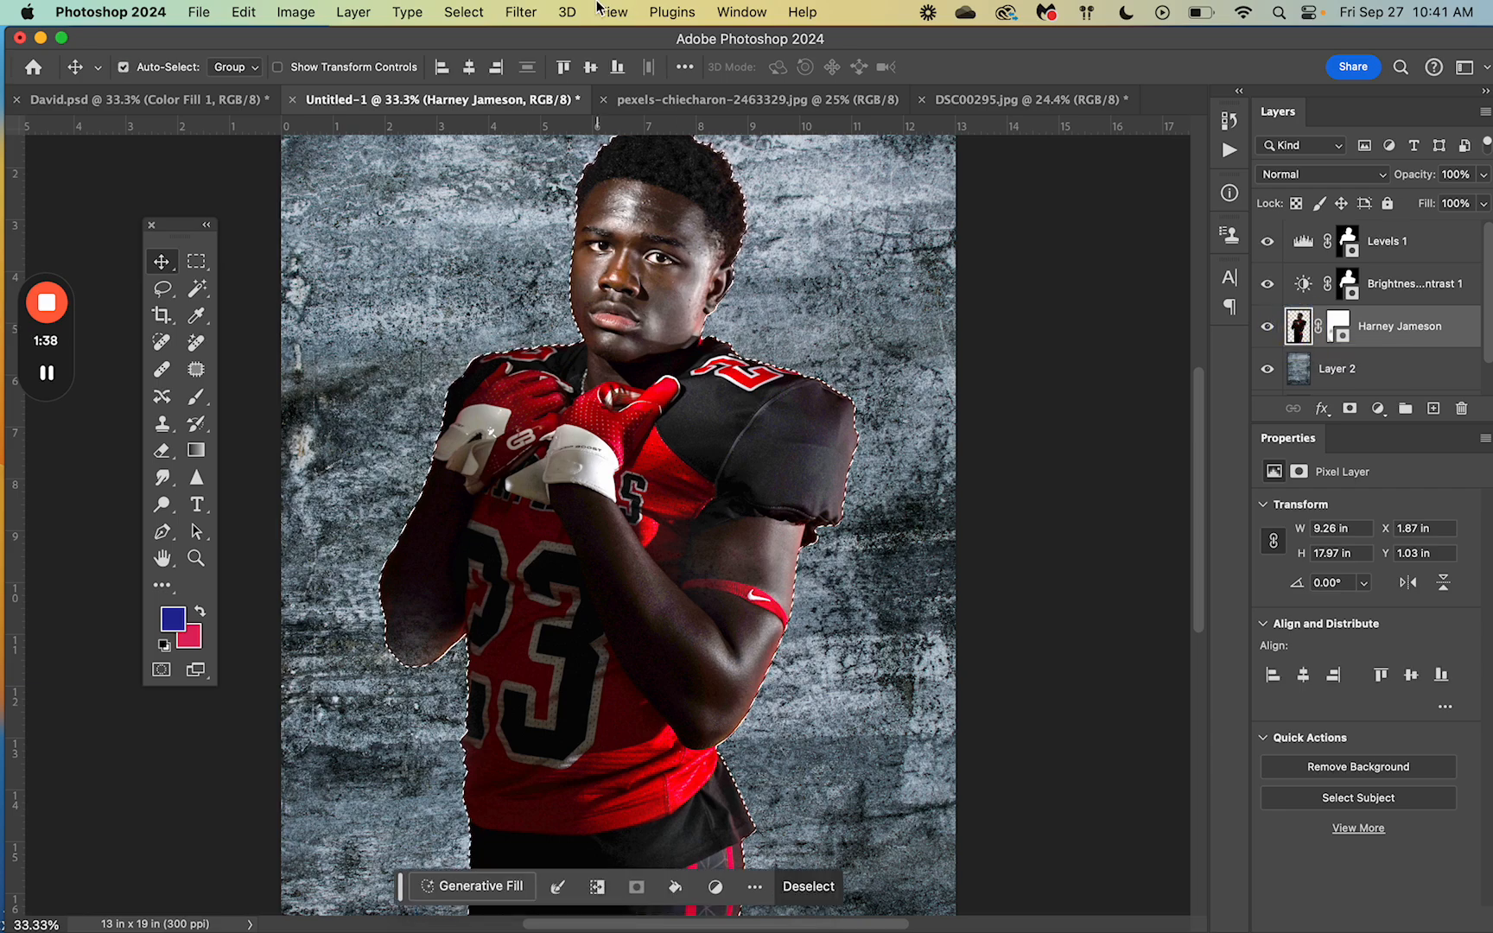
{"action": "left_click", "coordinate": [518, 11]}
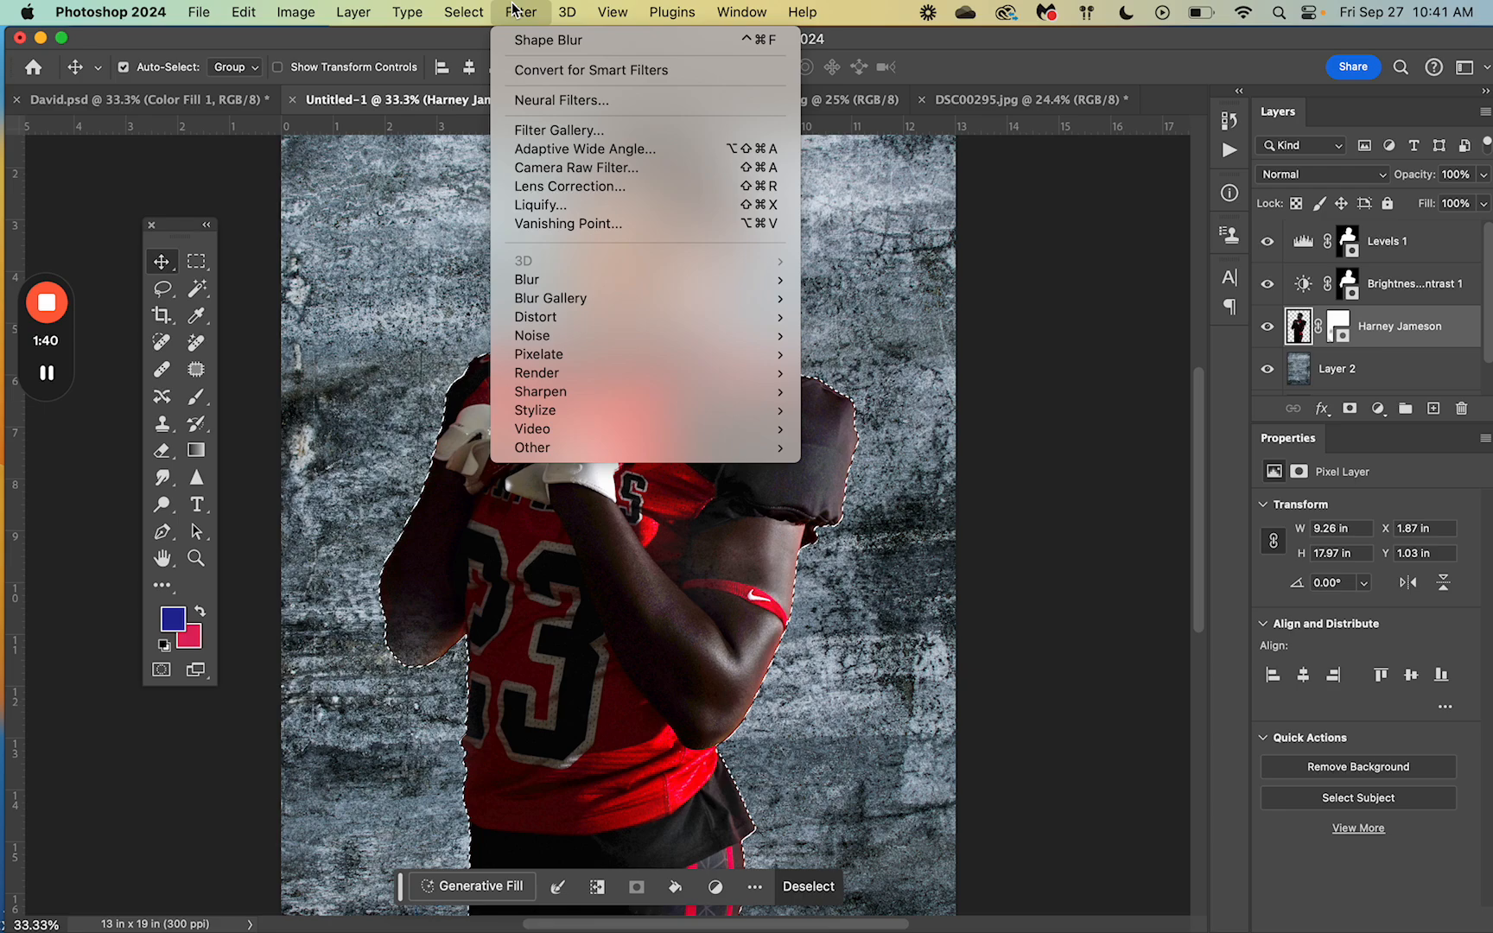
{"action": "left_click", "coordinate": [558, 172]}
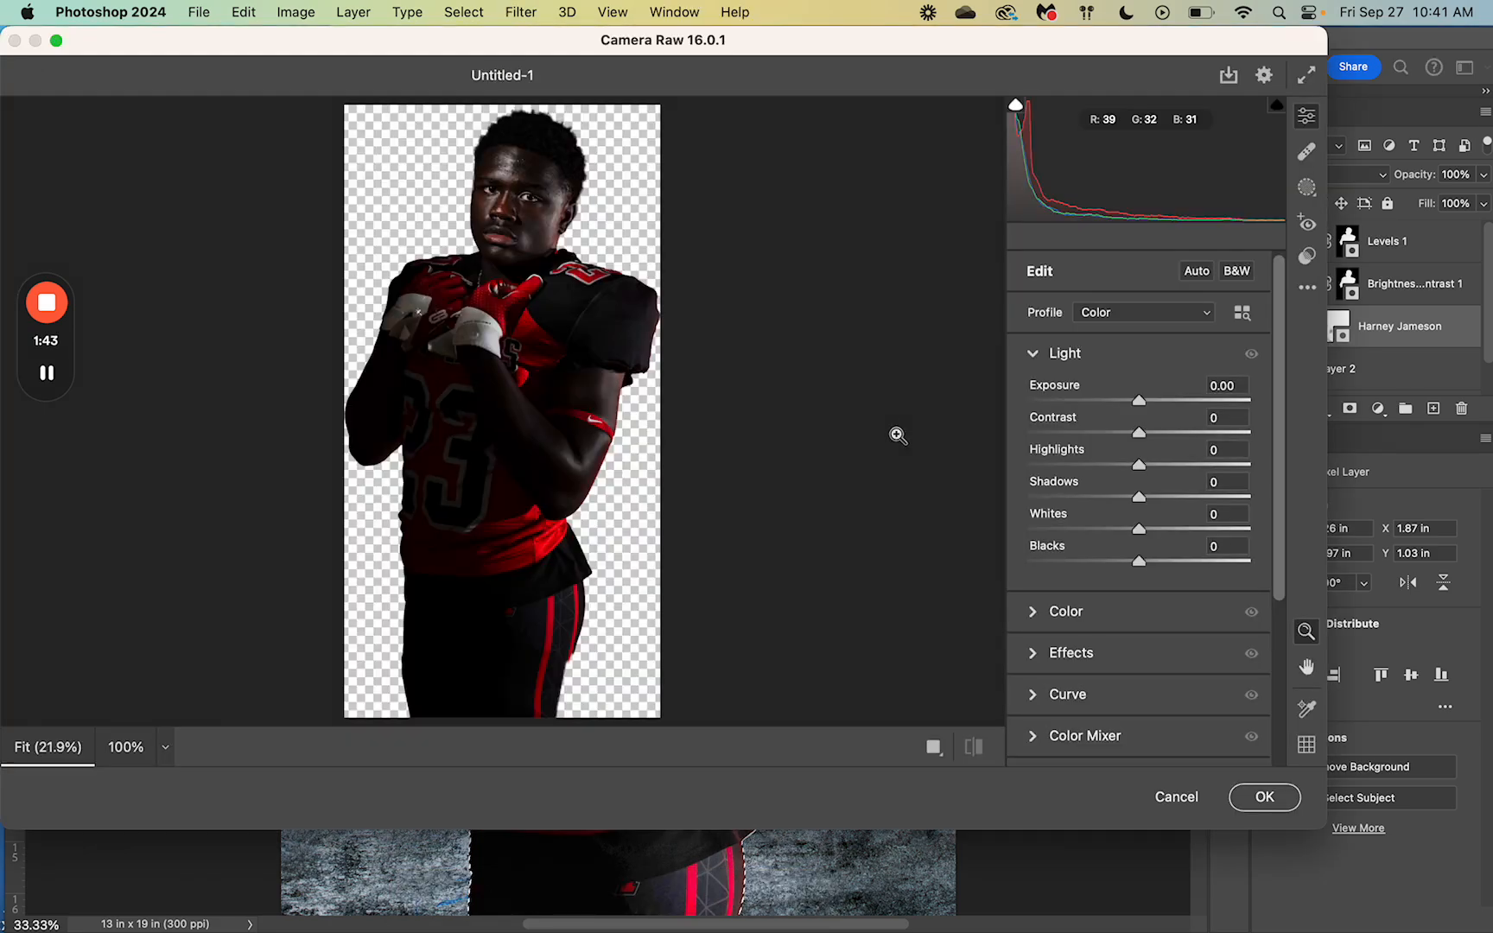
{"action": "left_click", "coordinate": [644, 410]}
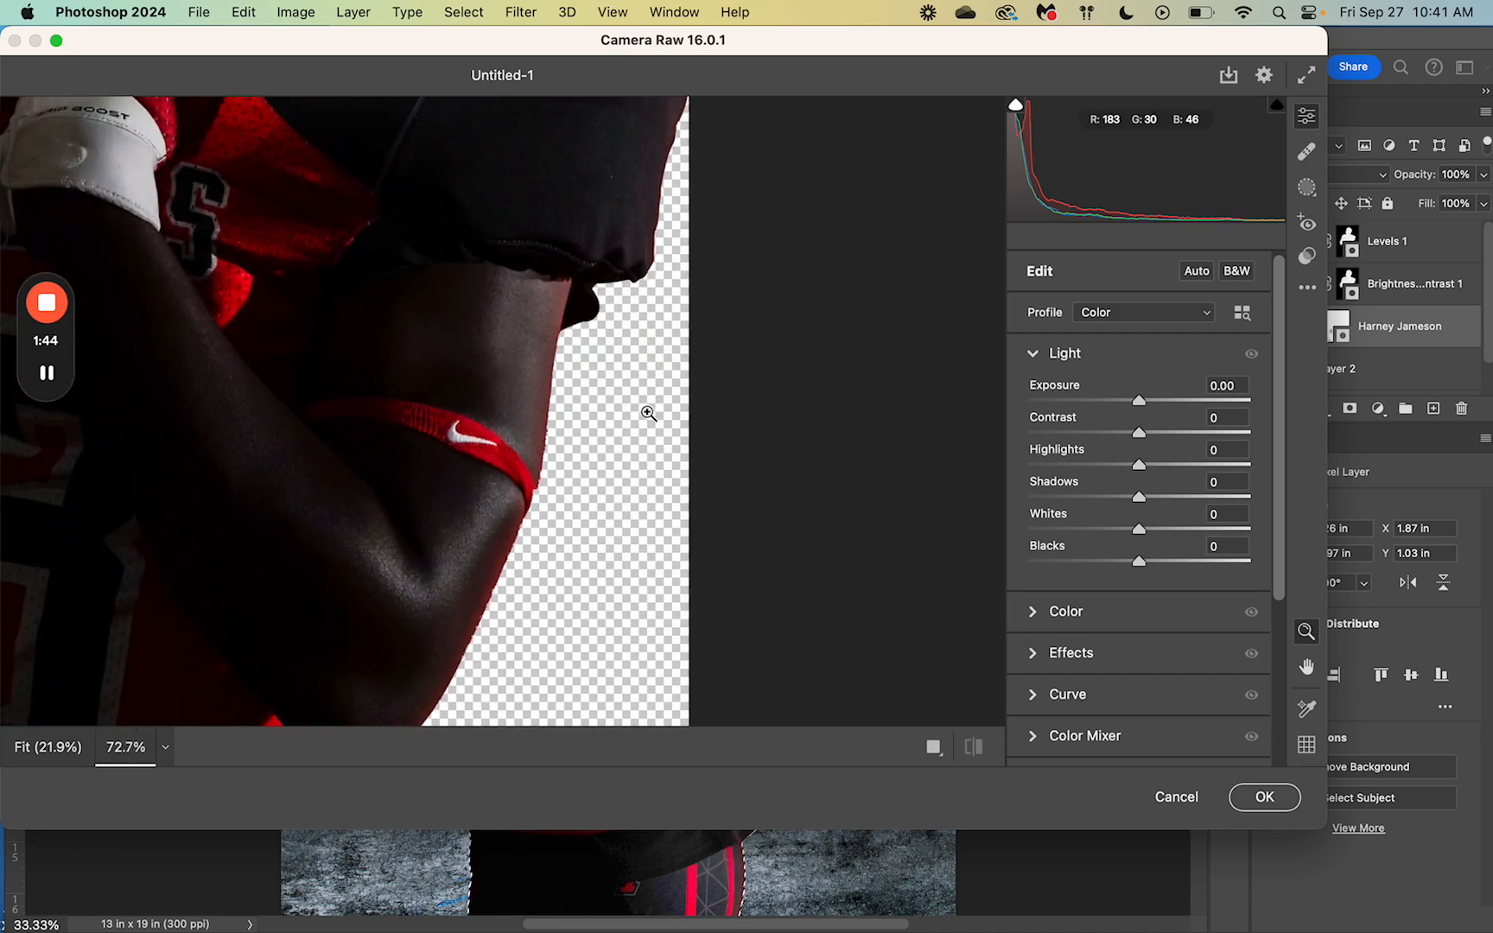
{"action": "scroll", "coordinate": [648, 414], "scroll_direction": "up", "scroll_amount": 5}
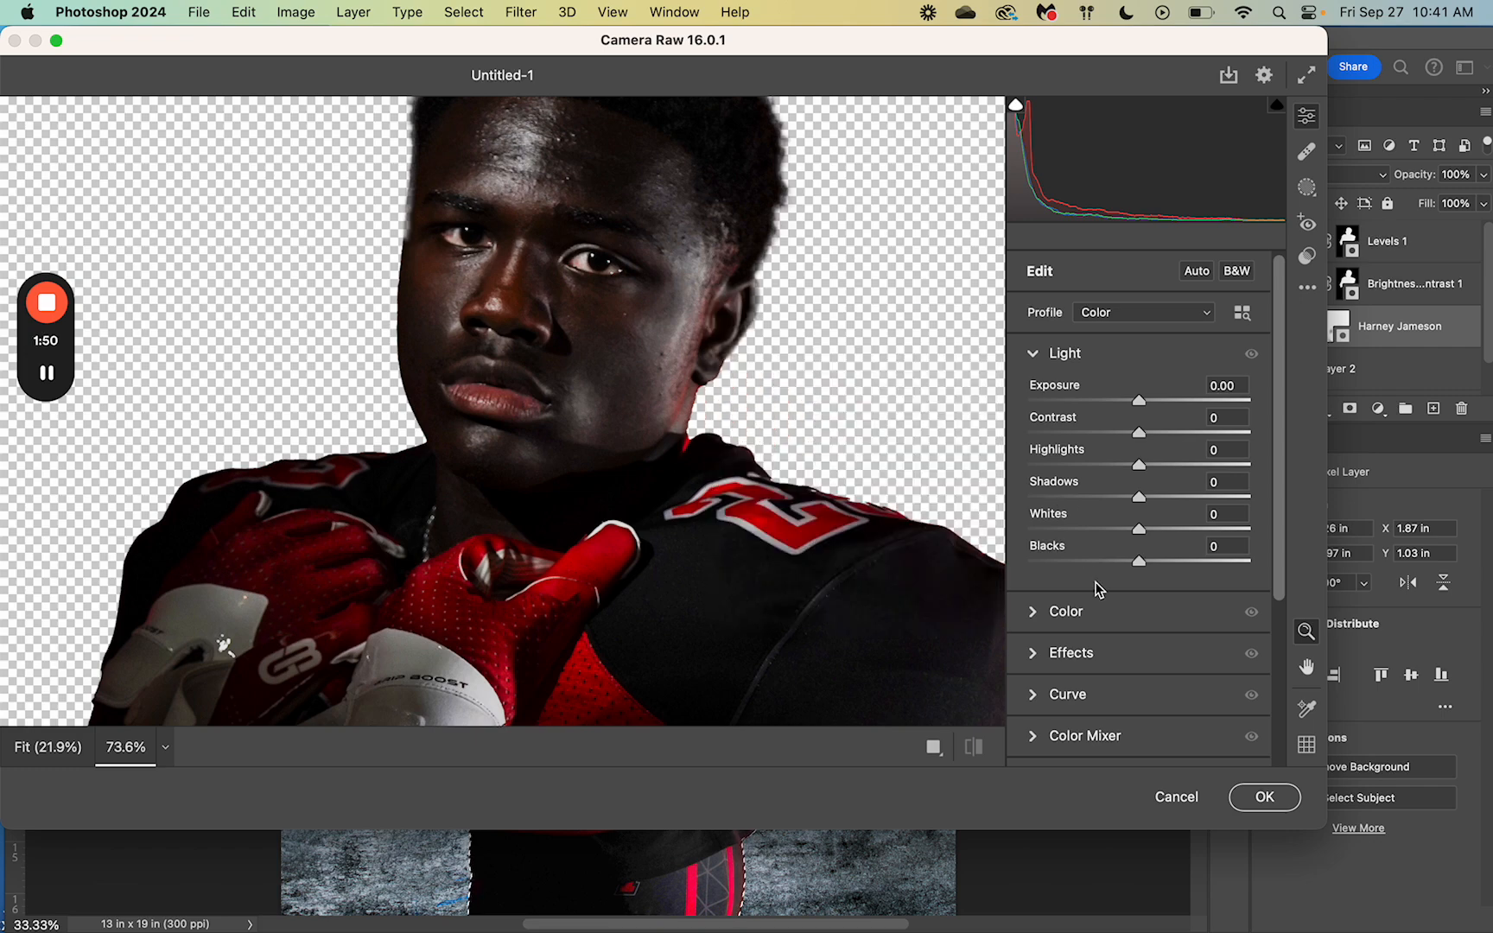
{"action": "scroll", "coordinate": [1093, 590], "scroll_direction": "down", "scroll_amount": 2}
Step: Set Effects Texture +59, Clarity +48, Dehaze -19, and vignette back to 0
{"action": "left_click", "coordinate": [1022, 579]}
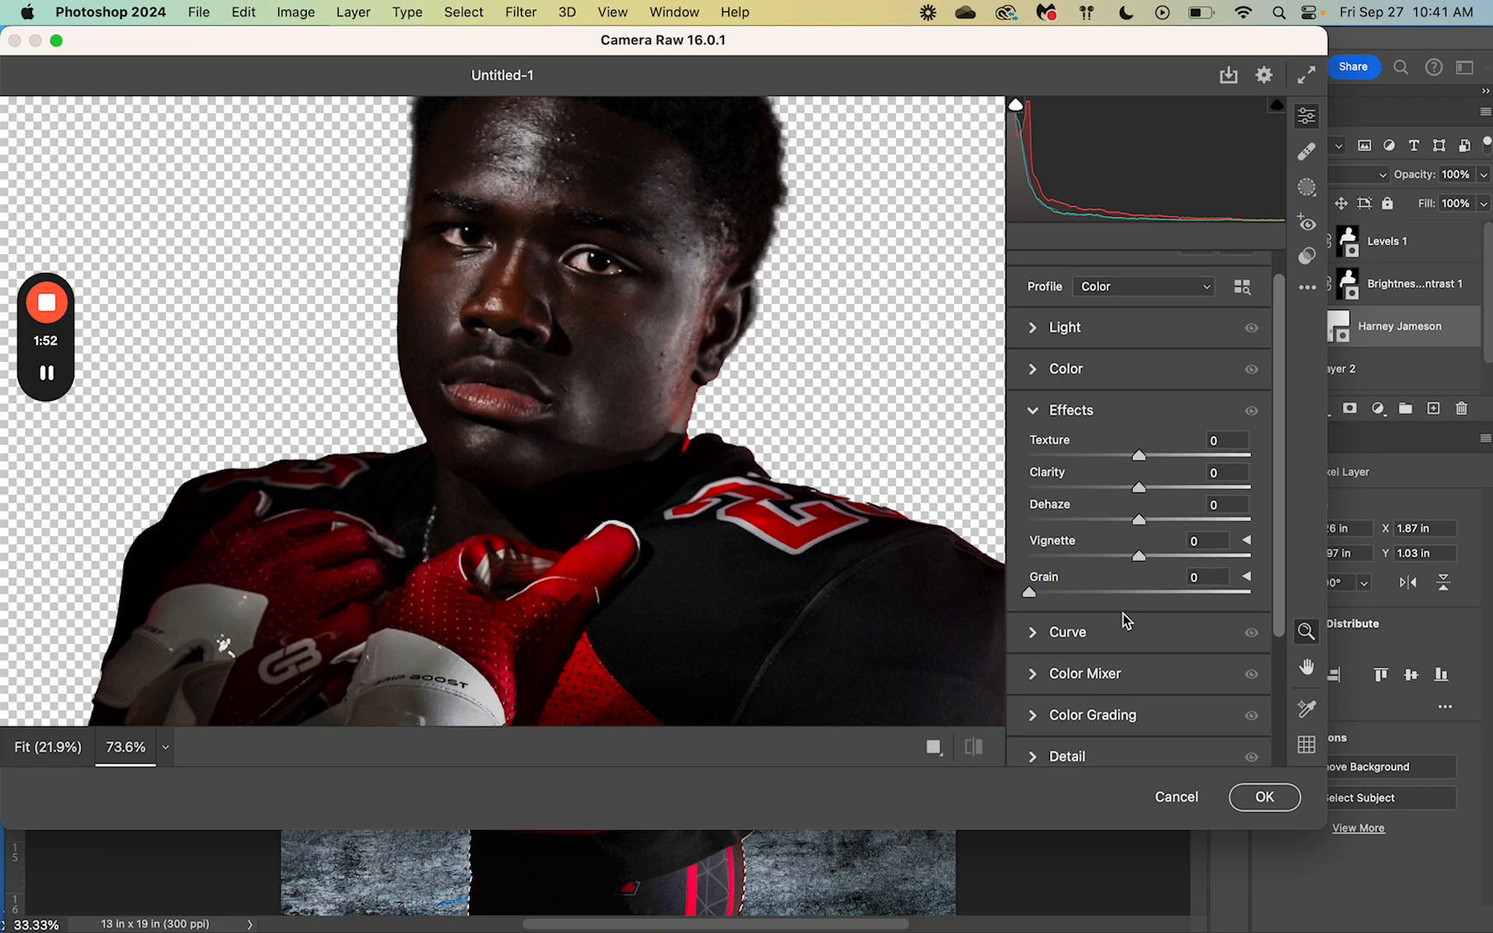
{"action": "left_click_drag", "start_coordinate": [1140, 451], "coordinate": [1140, 552]}
{"action": "left_click", "coordinate": [1193, 533]}
{"action": "type", "text": "0"}
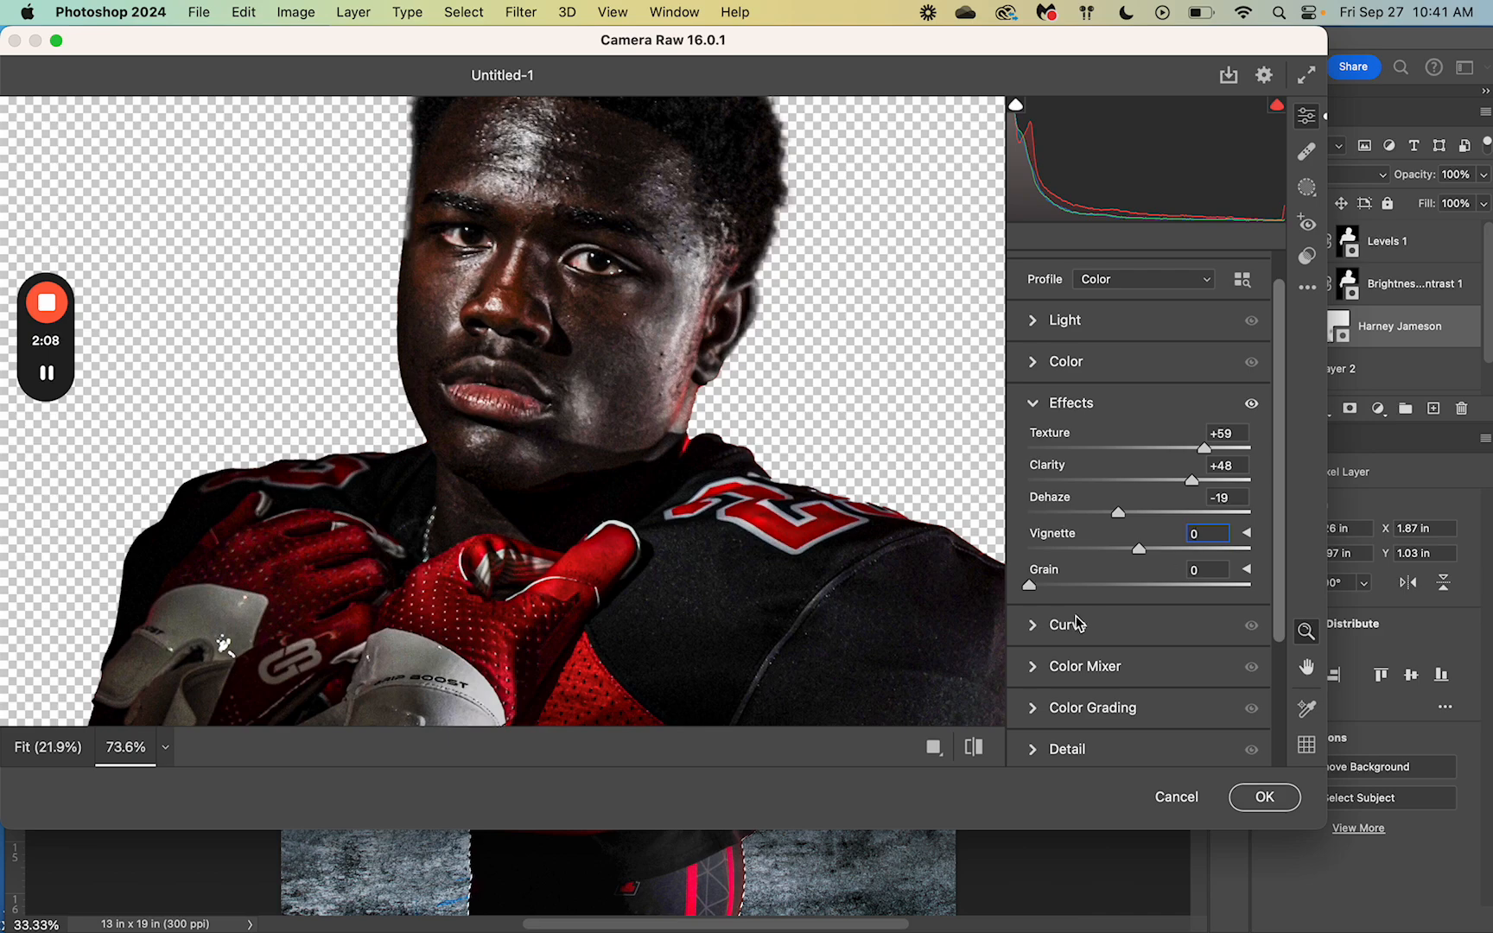
{"action": "left_click", "coordinate": [1032, 402]}
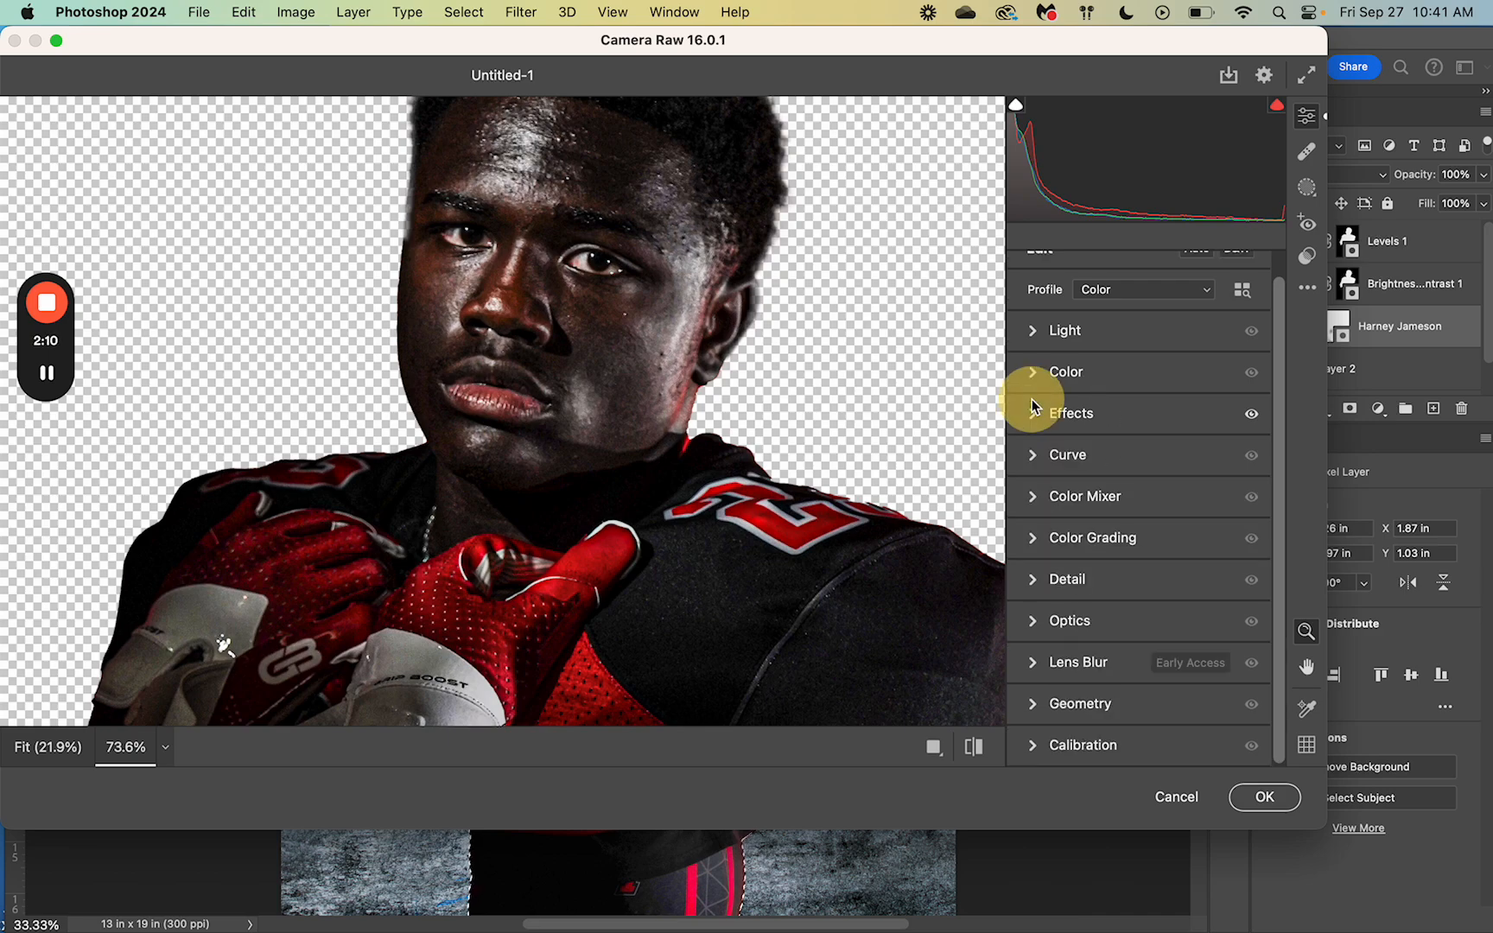
Step: Set Detail Sharpening to 25 and Color Noise Reduction to 46, then apply
{"action": "left_click", "coordinate": [1042, 588]}
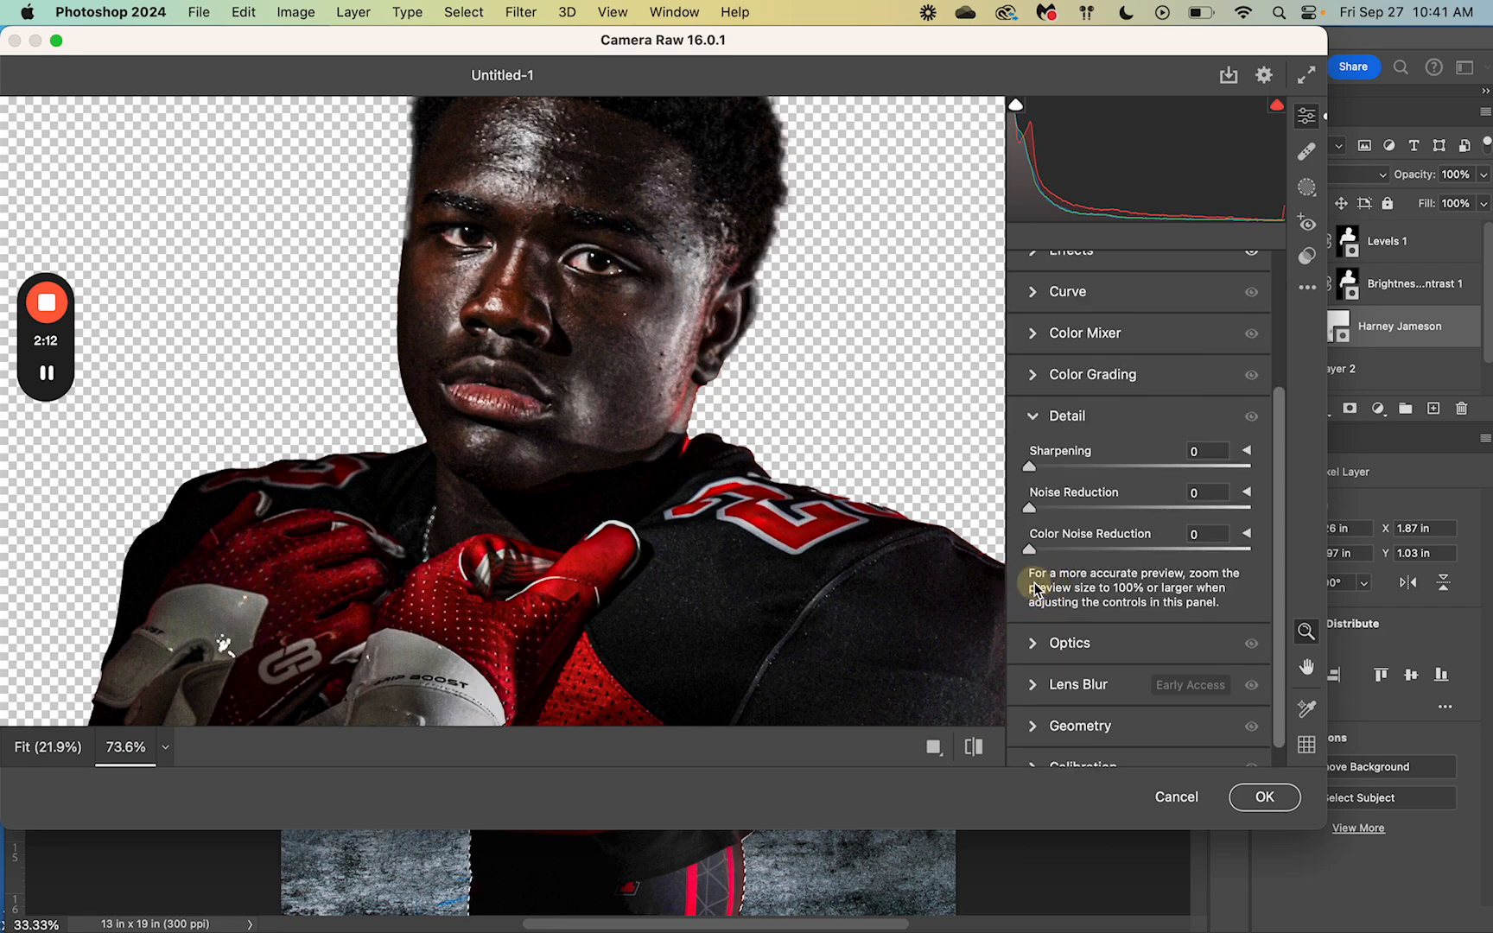
{"action": "left_click_drag", "start_coordinate": [1028, 466], "coordinate": [1068, 471]}
{"action": "left_click_drag", "start_coordinate": [1028, 553], "coordinate": [1128, 552]}
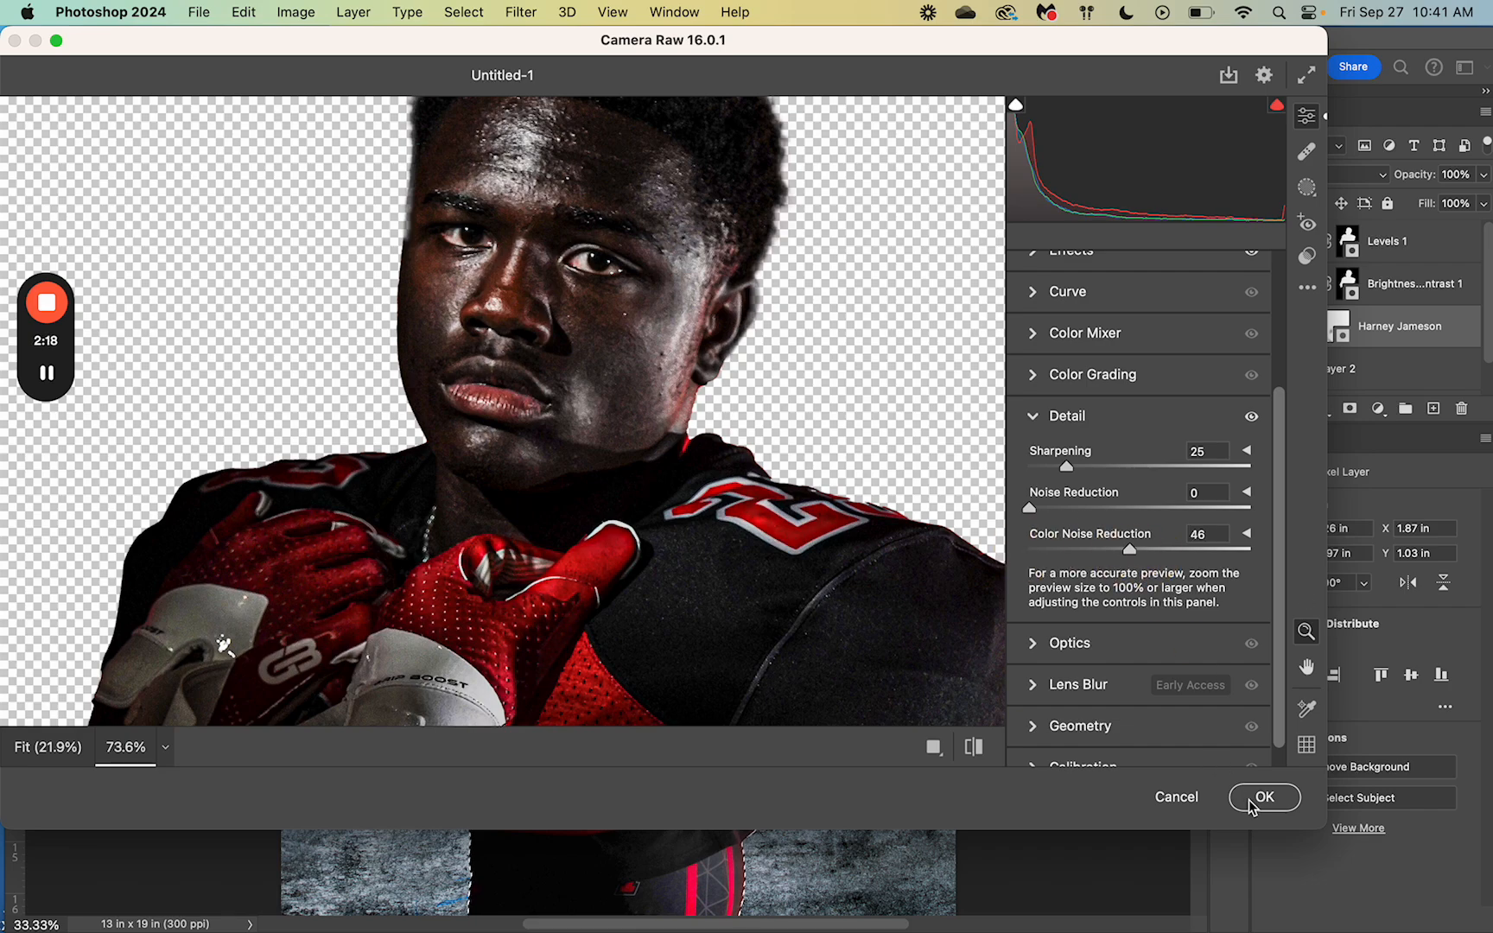
{"action": "left_click", "coordinate": [1261, 797]}
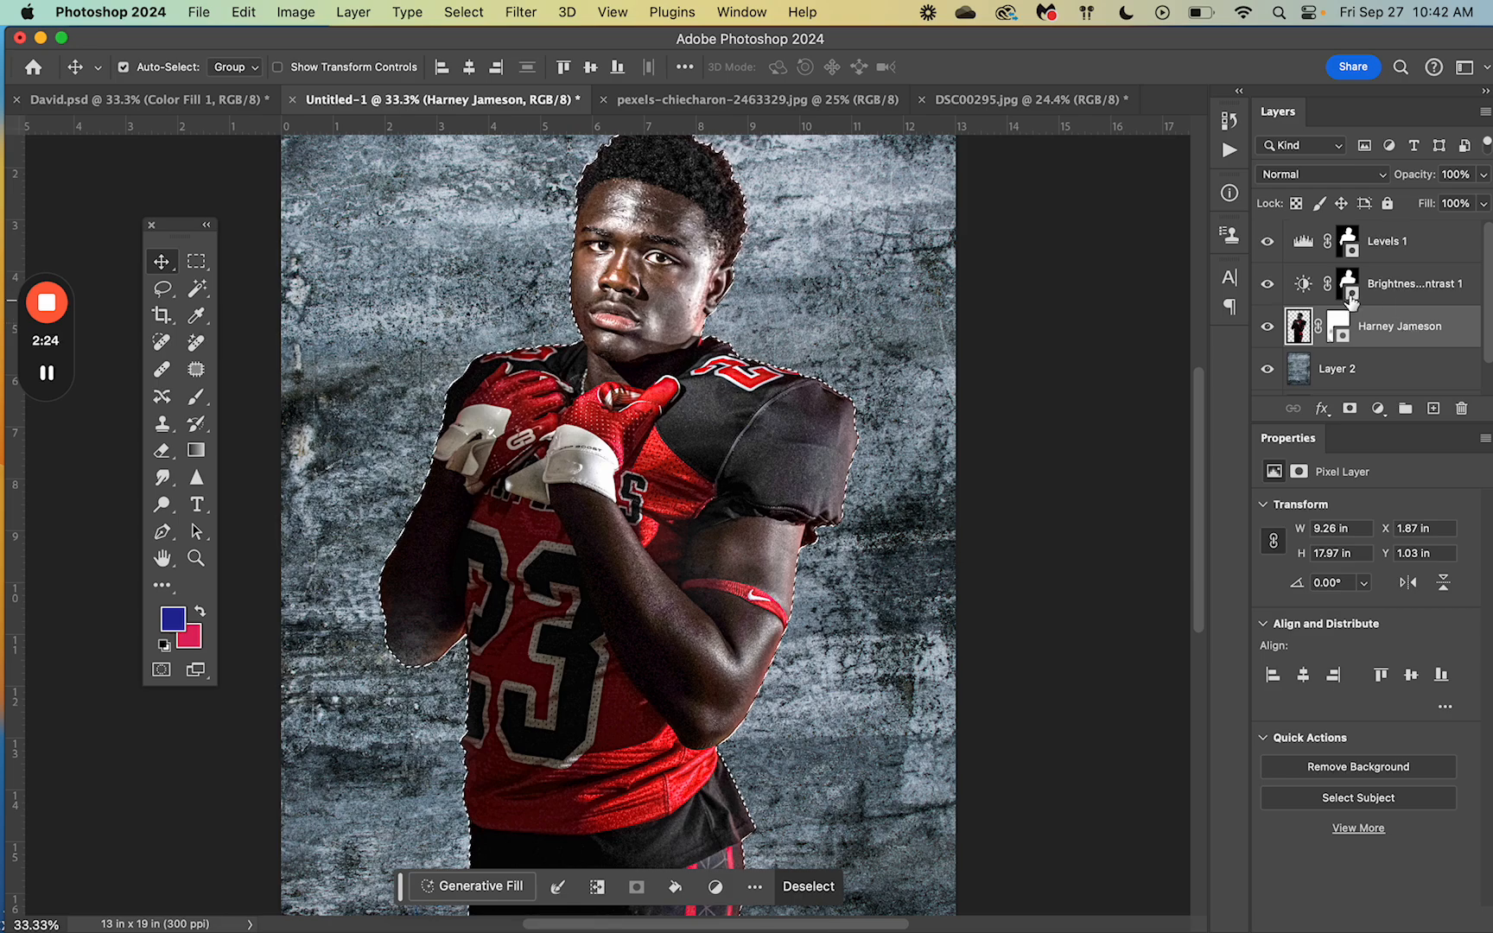
Step: Inspect the Brightness/Contrast layer's mask and adjustment settings
{"action": "left_click", "coordinate": [1349, 286]}
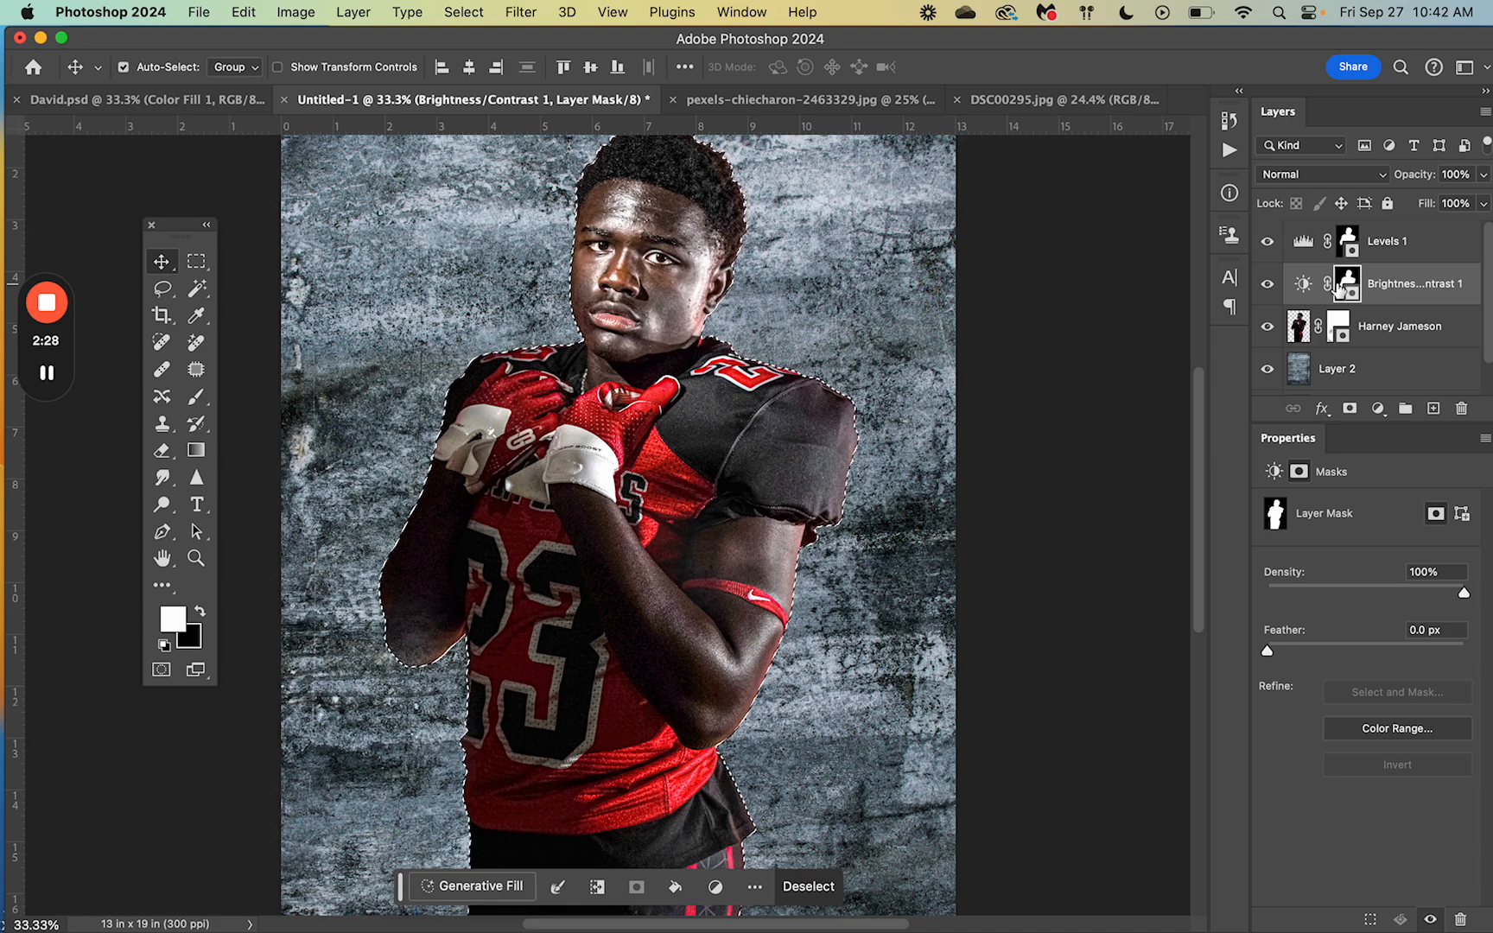
{"action": "left_click", "coordinate": [1302, 285]}
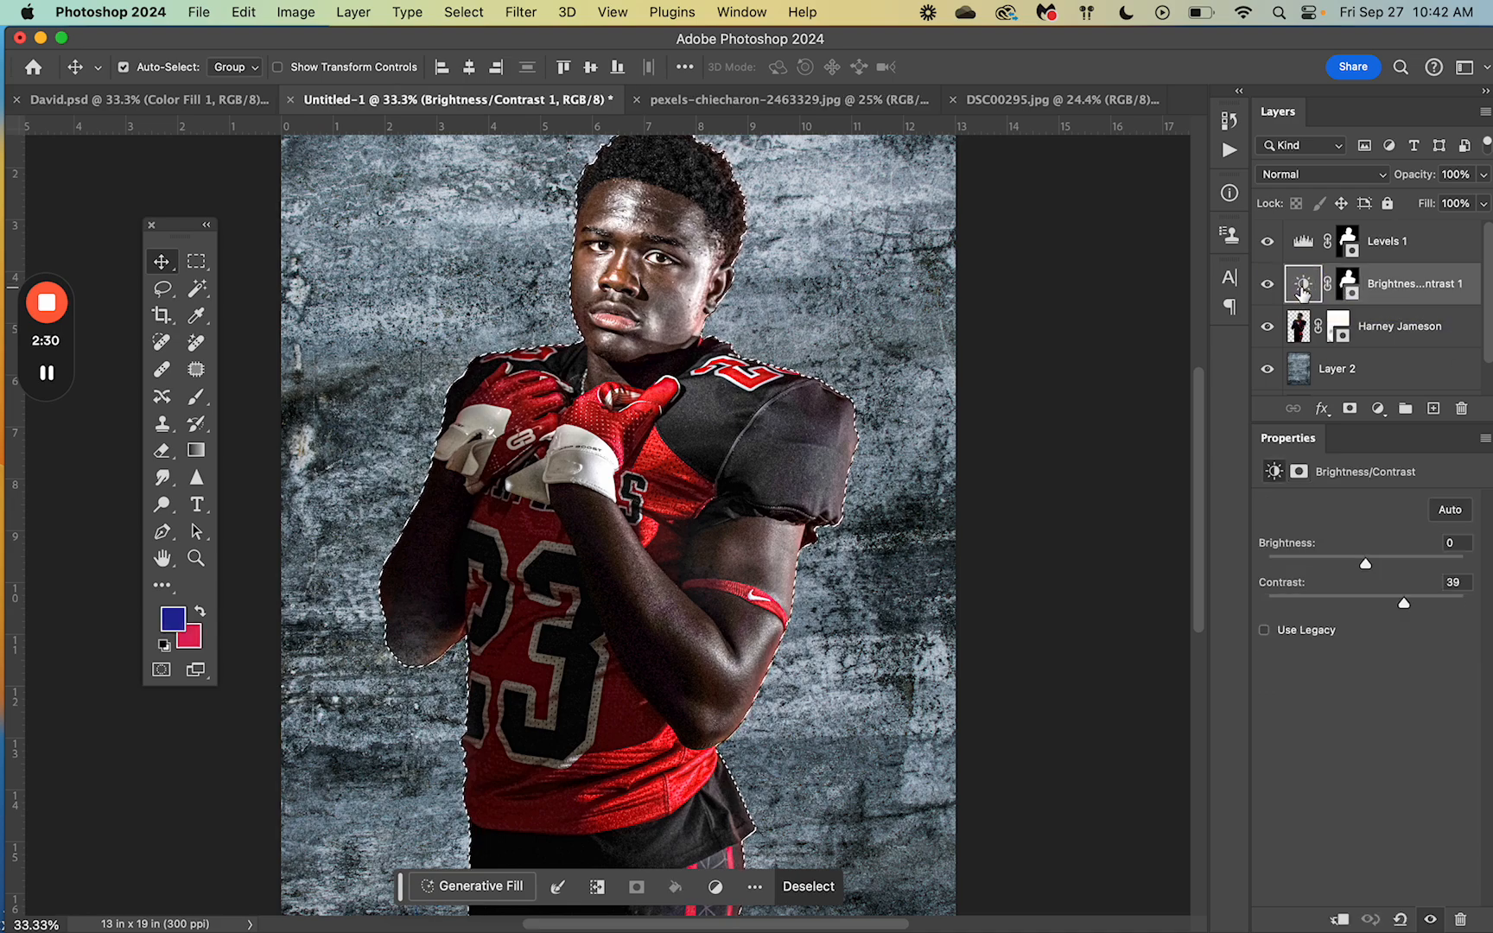
{"action": "left_click", "coordinate": [1348, 287]}
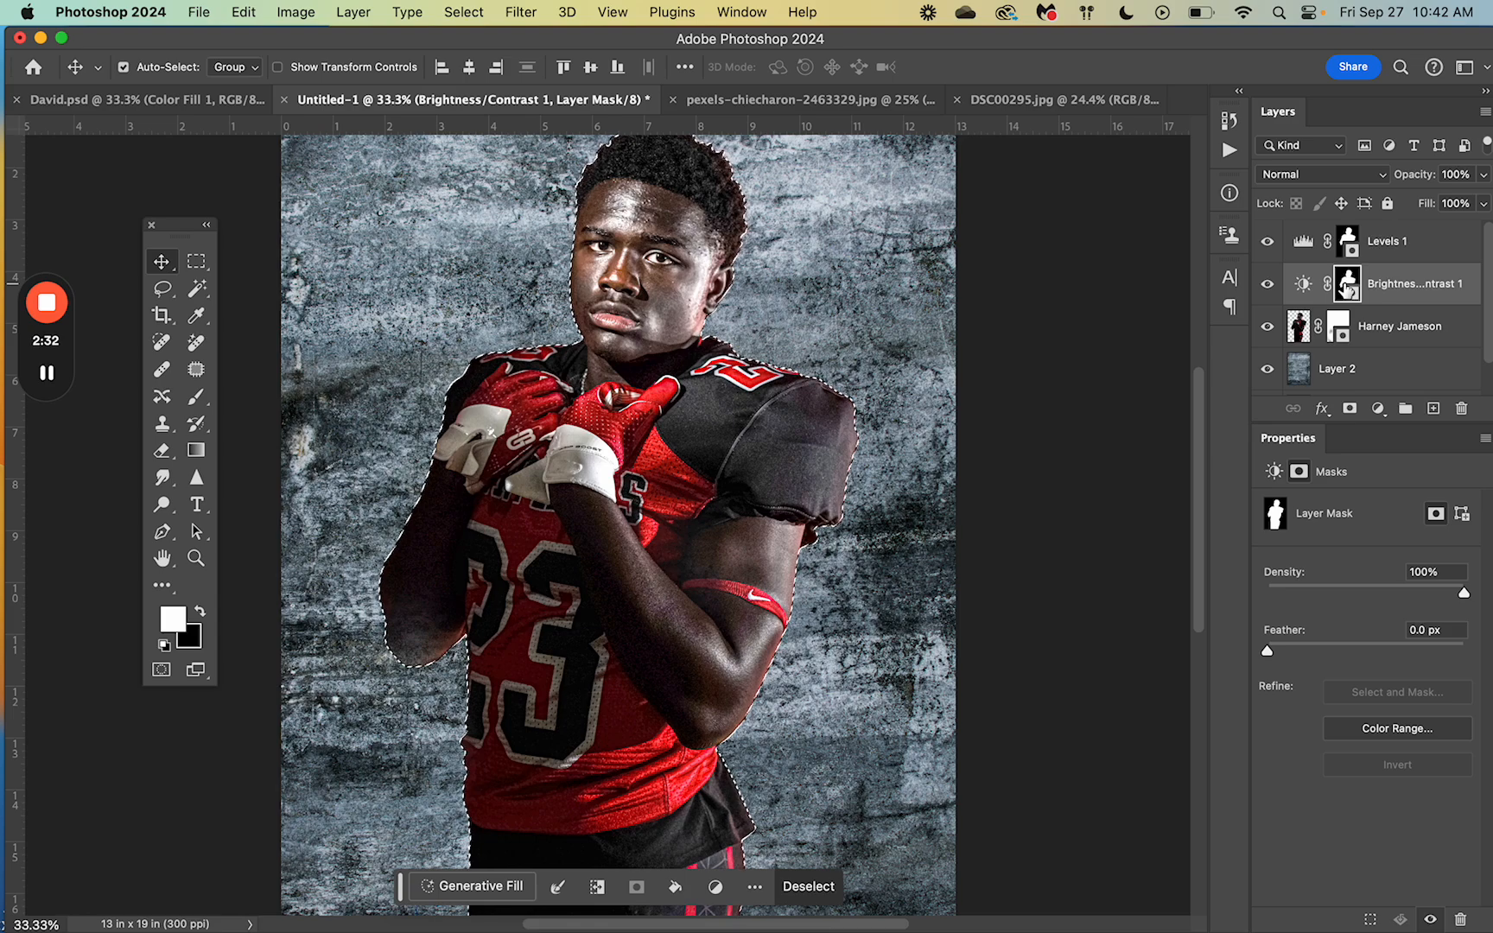
{"action": "left_click", "coordinate": [1302, 286]}
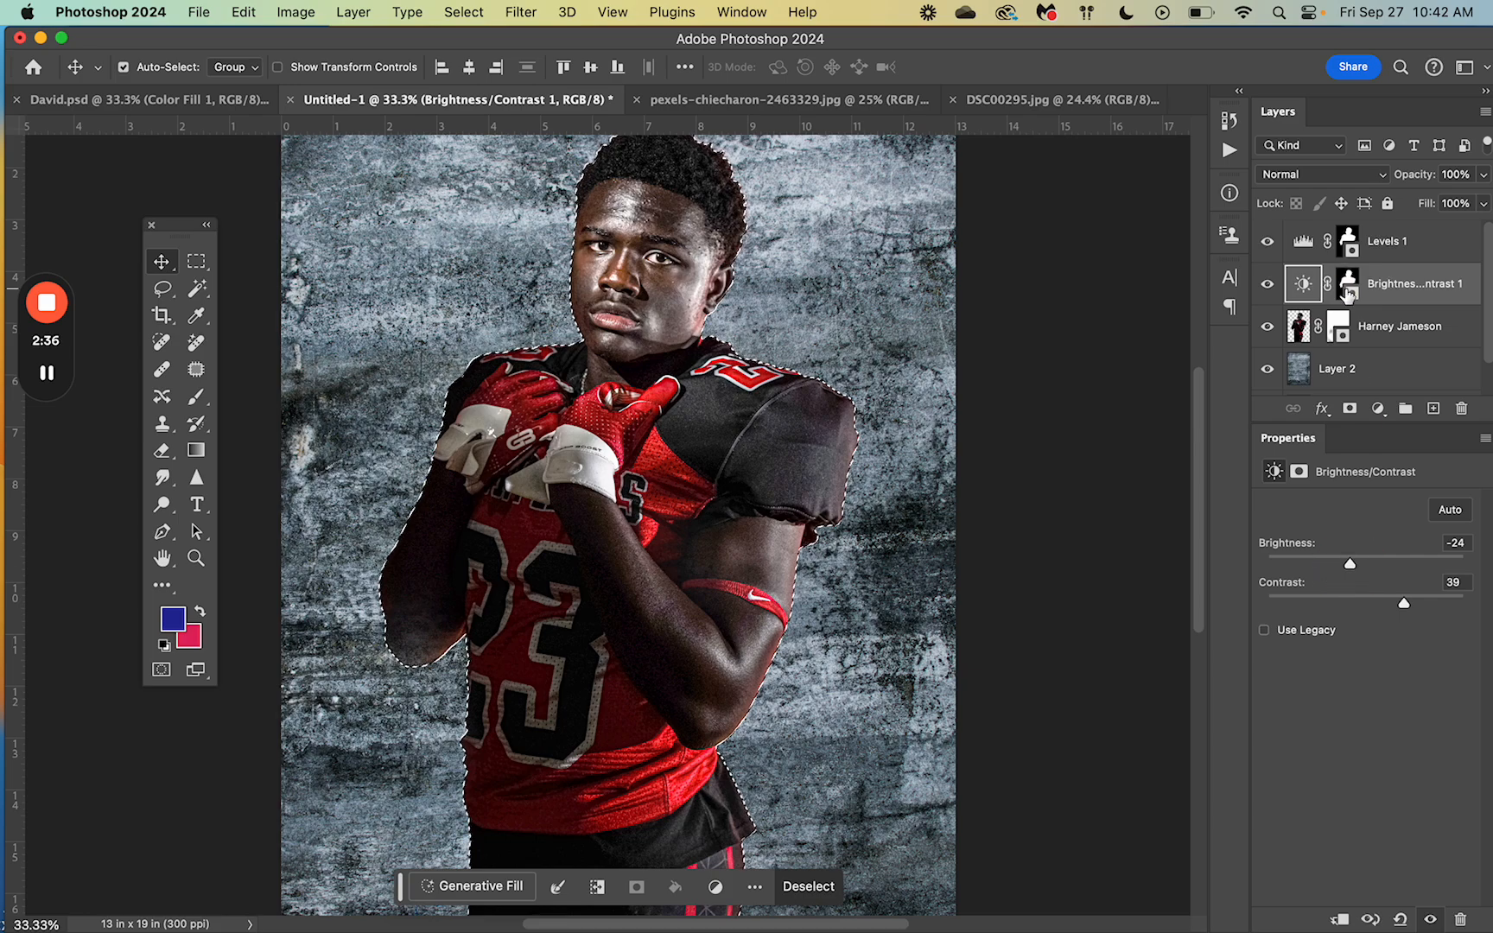
Step: Change the Levels 1 input values to 5, 2.62 and 237
{"action": "left_click", "coordinate": [1348, 242]}
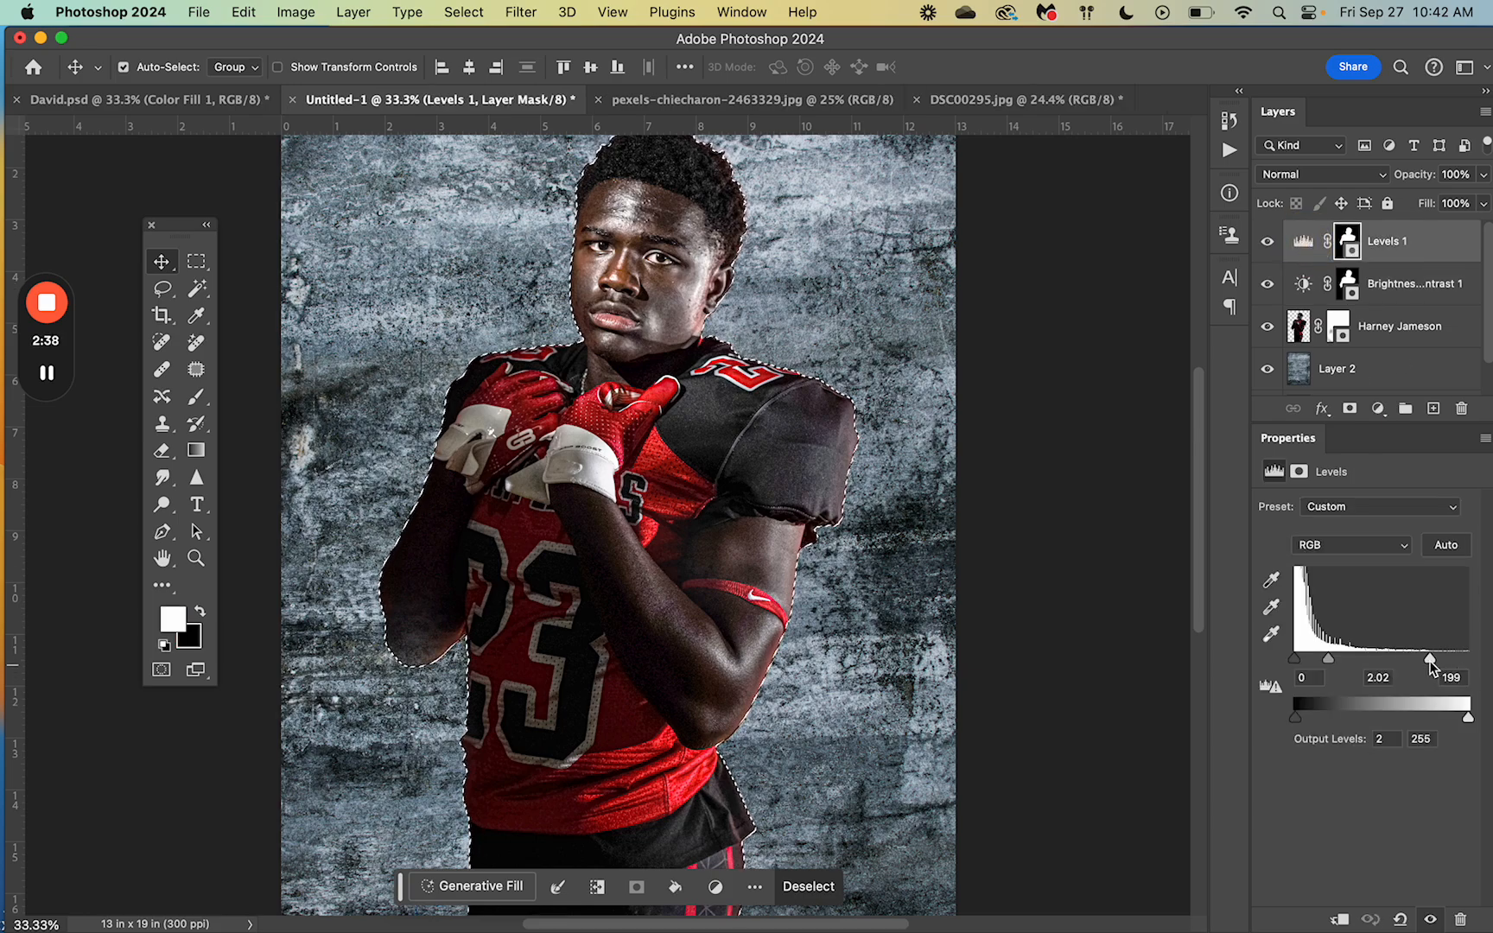
{"action": "left_click_drag", "start_coordinate": [1428, 658], "coordinate": [1457, 662]}
{"action": "left_click_drag", "start_coordinate": [1334, 661], "coordinate": [1298, 660]}
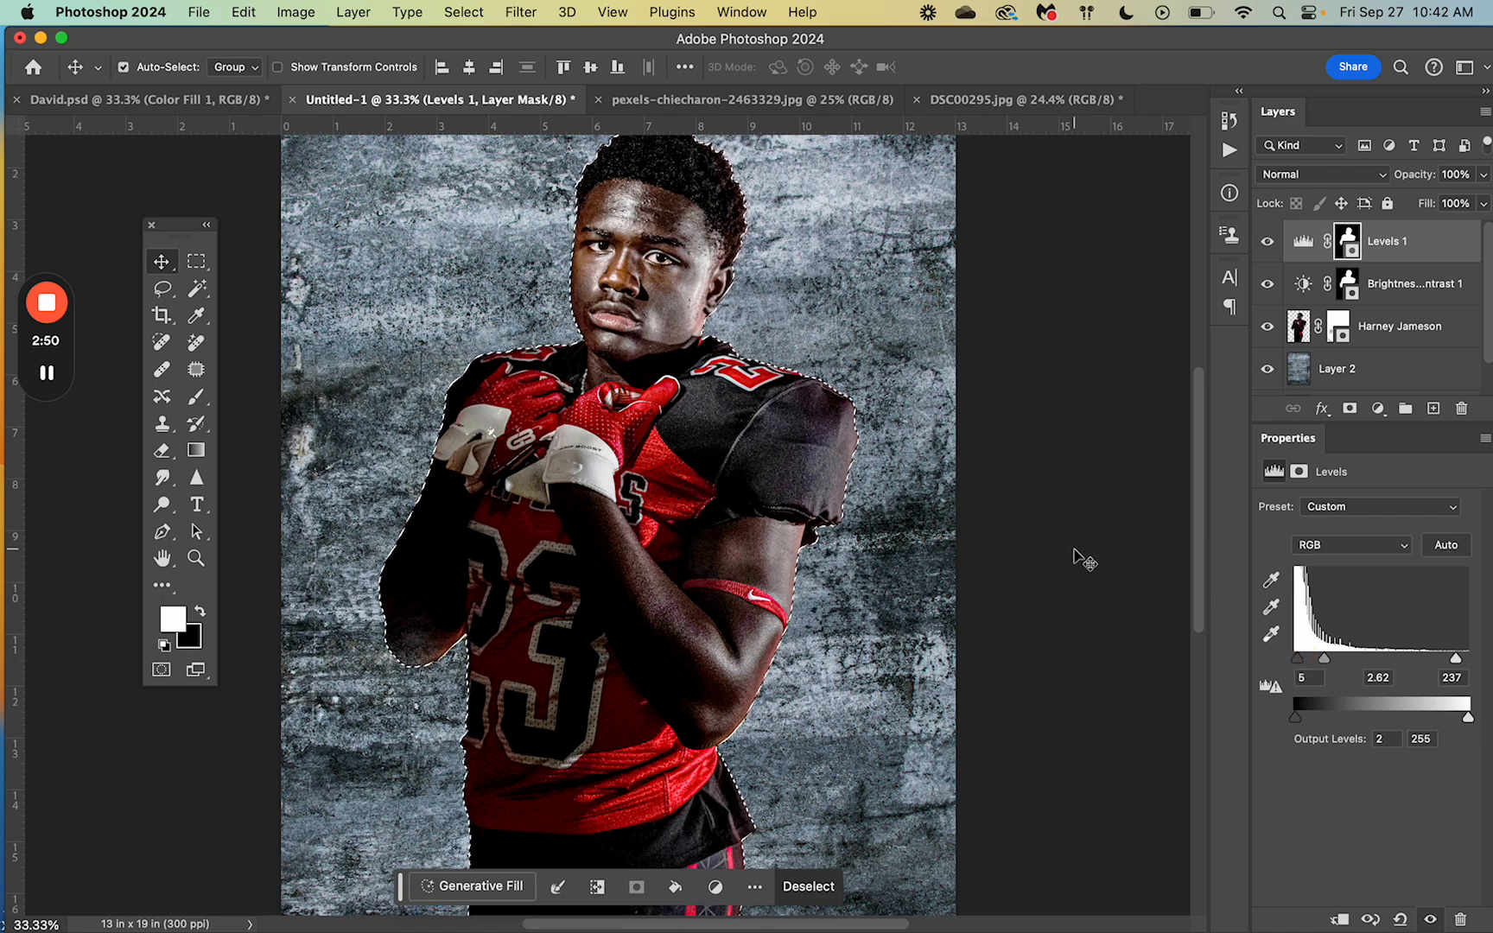
{"action": "key", "text": "super+minus"}
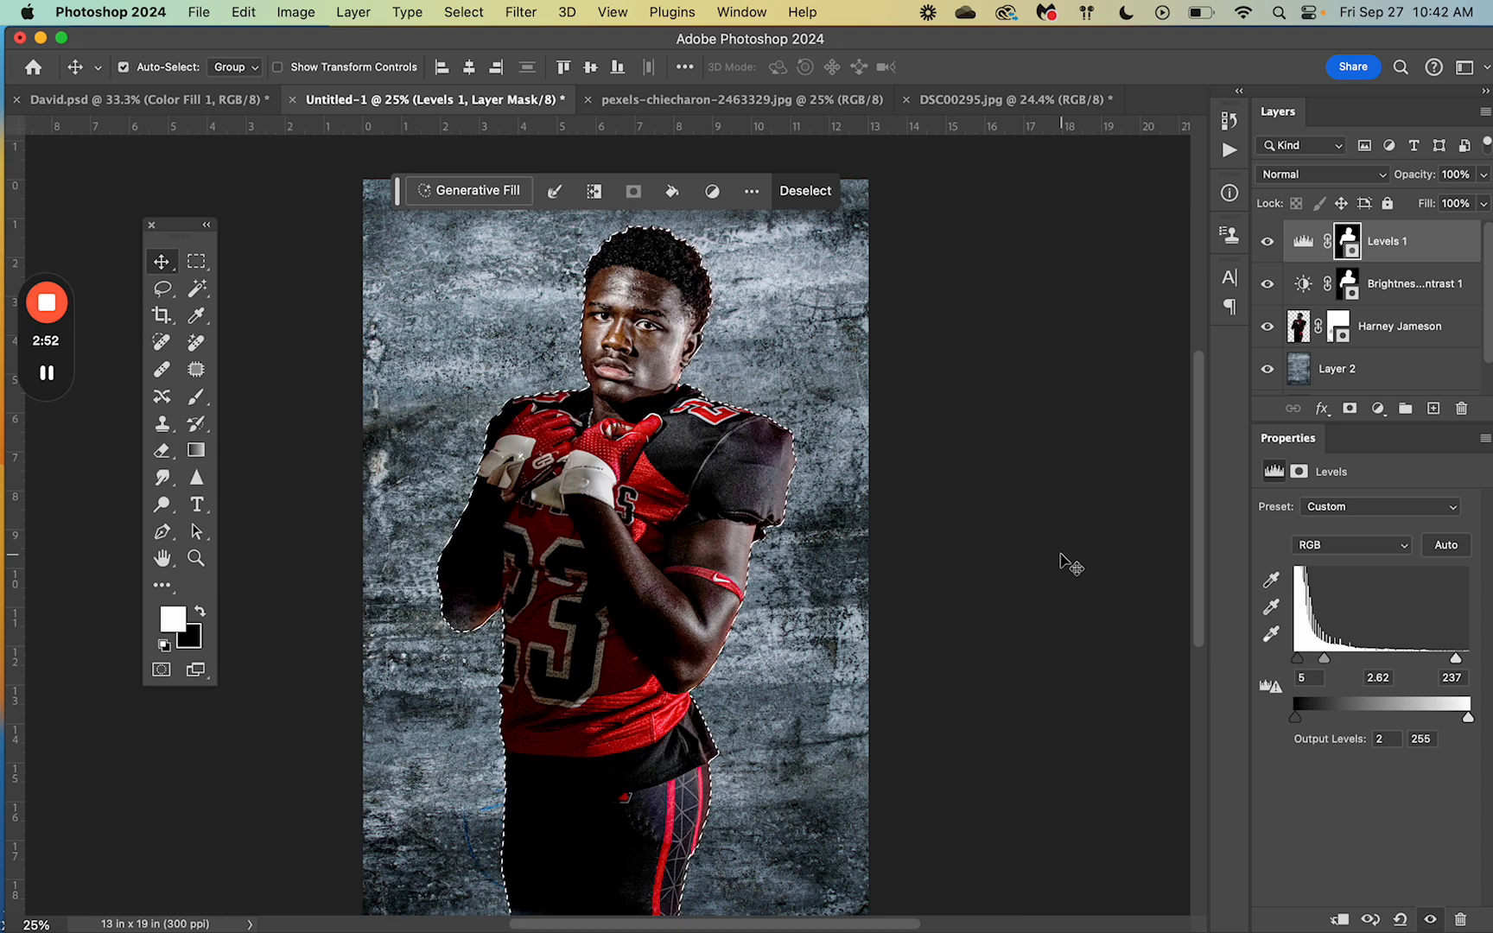
Step: Deselect the player and enlarge the Layers panel to show the Background layer
{"action": "key", "text": "super+d"}
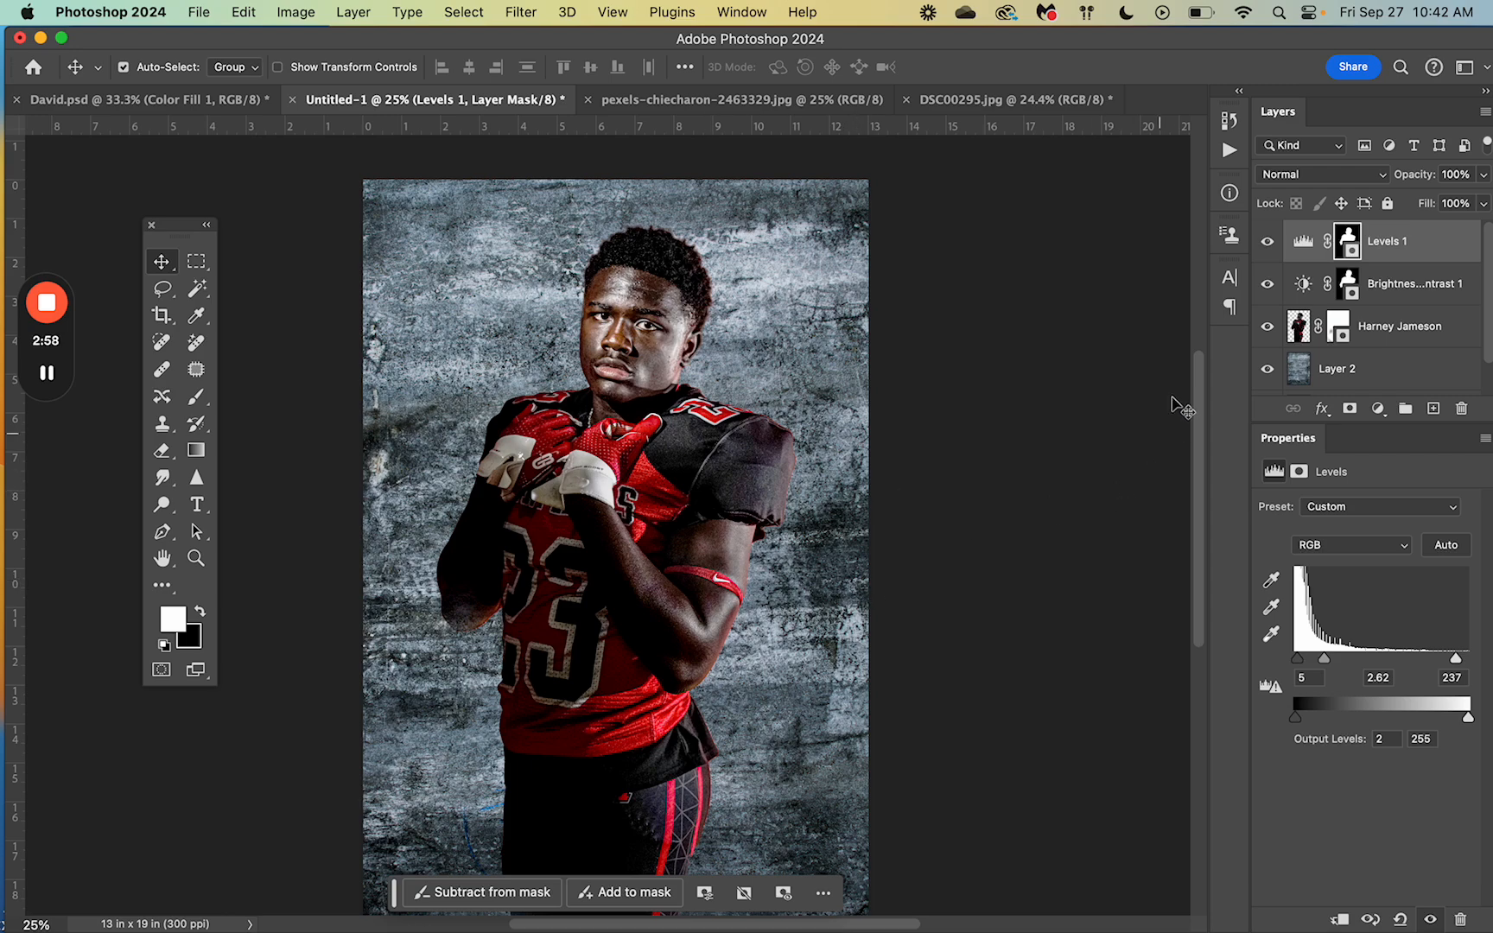
{"action": "left_click_drag", "start_coordinate": [1372, 423], "coordinate": [1384, 530]}
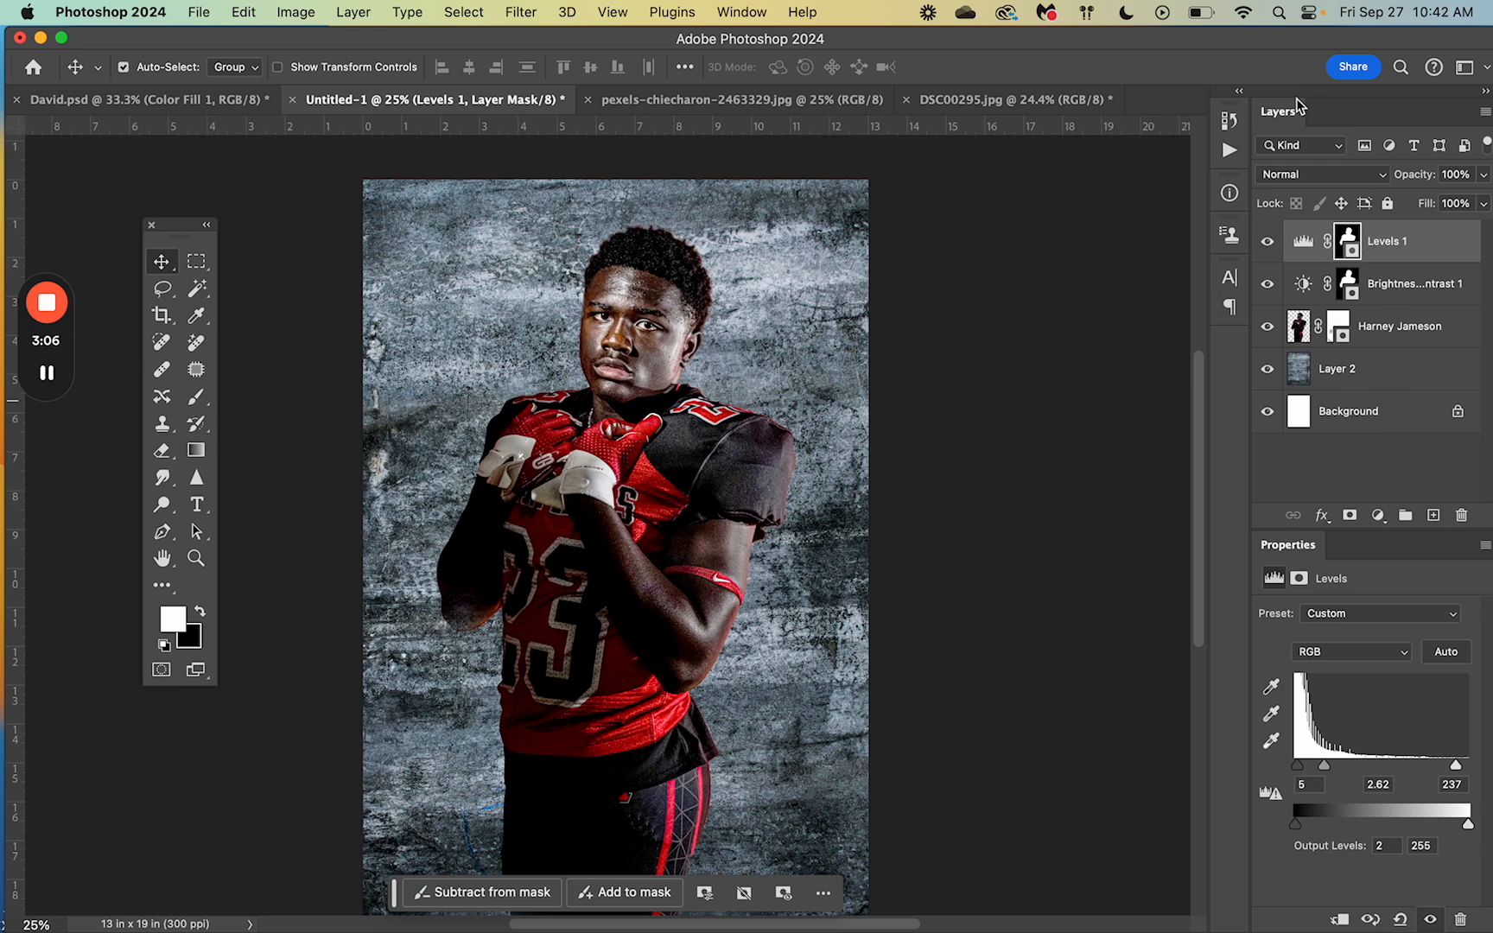
{"action": "left_click_drag", "start_coordinate": [1260, 47], "coordinate": [1255, 50]}
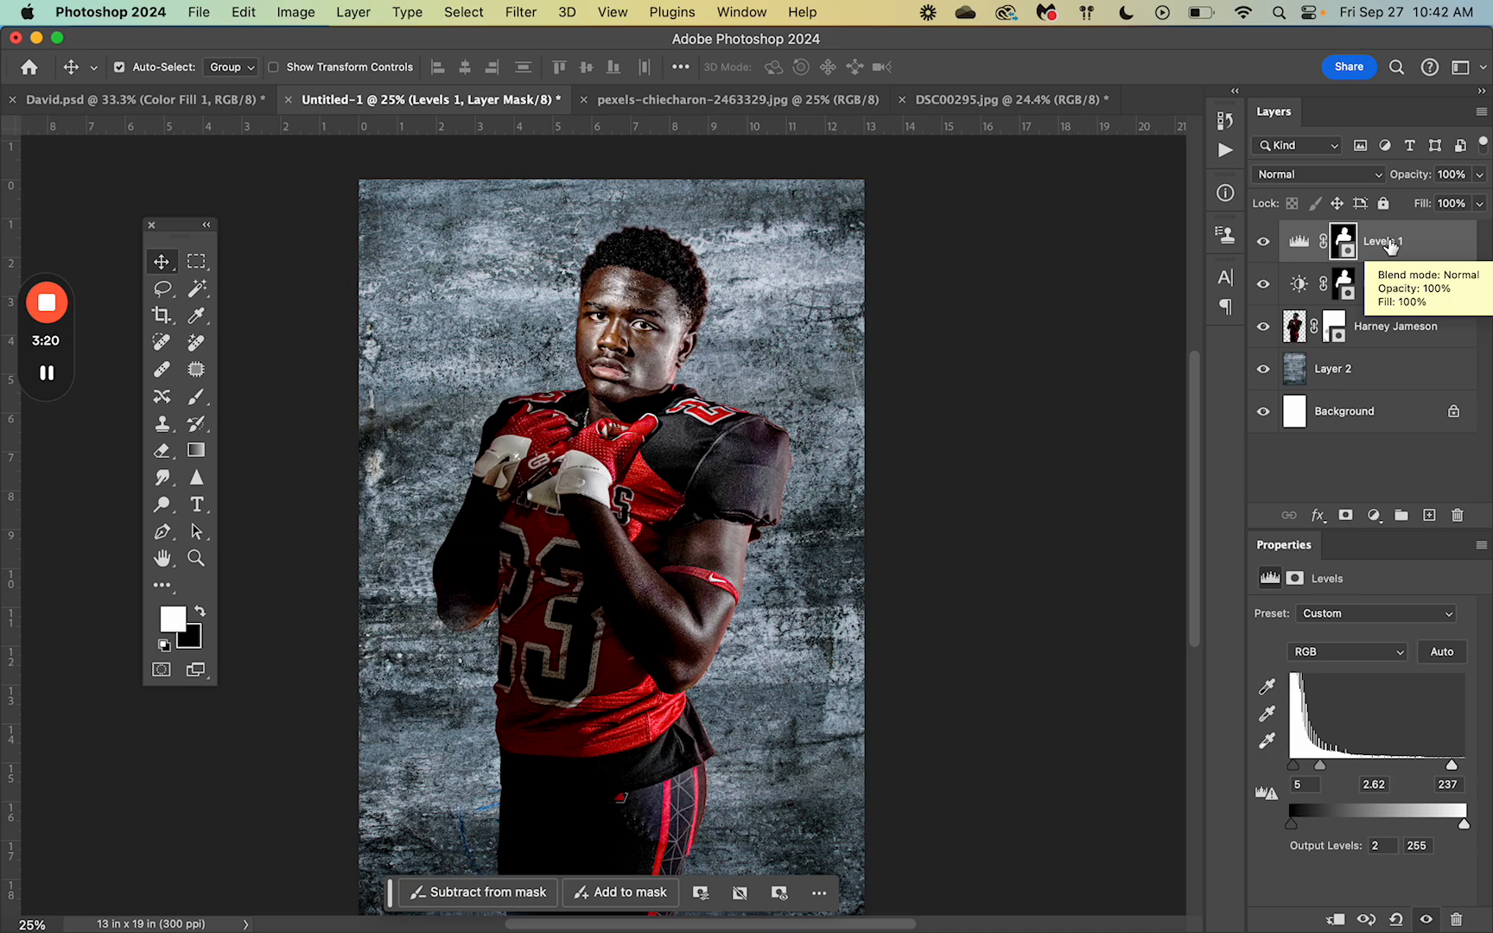
Step: Group the player layer with Levels 1 and Brightness/Contrast 1 in a group named after the player
{"action": "left_click", "coordinate": [1389, 287], "text": "shift"}
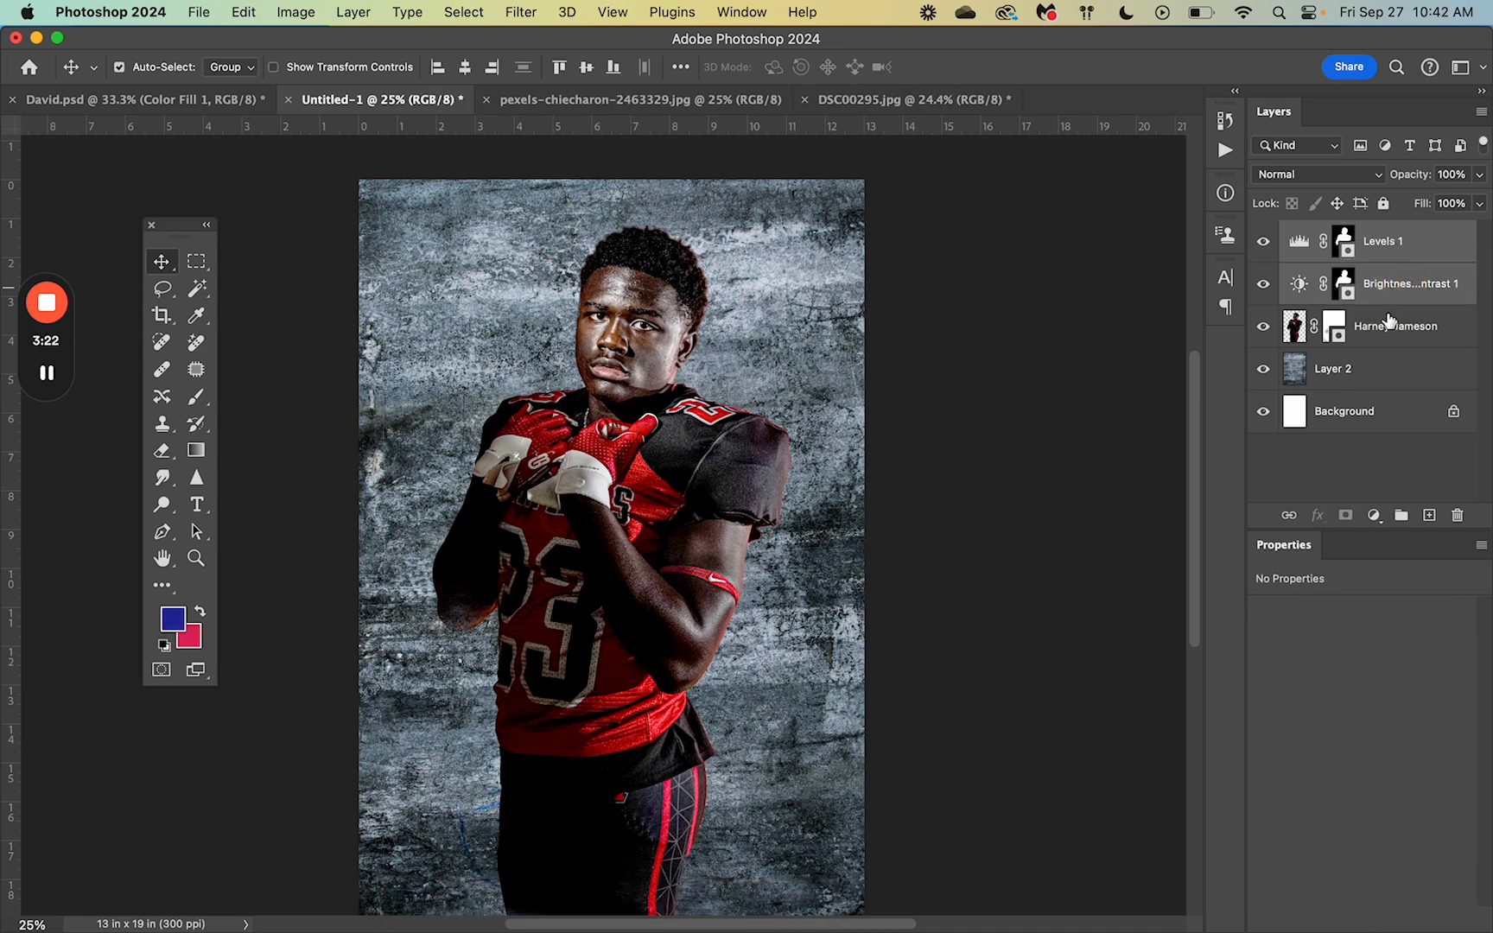
{"action": "left_click", "coordinate": [1387, 330], "text": "shift"}
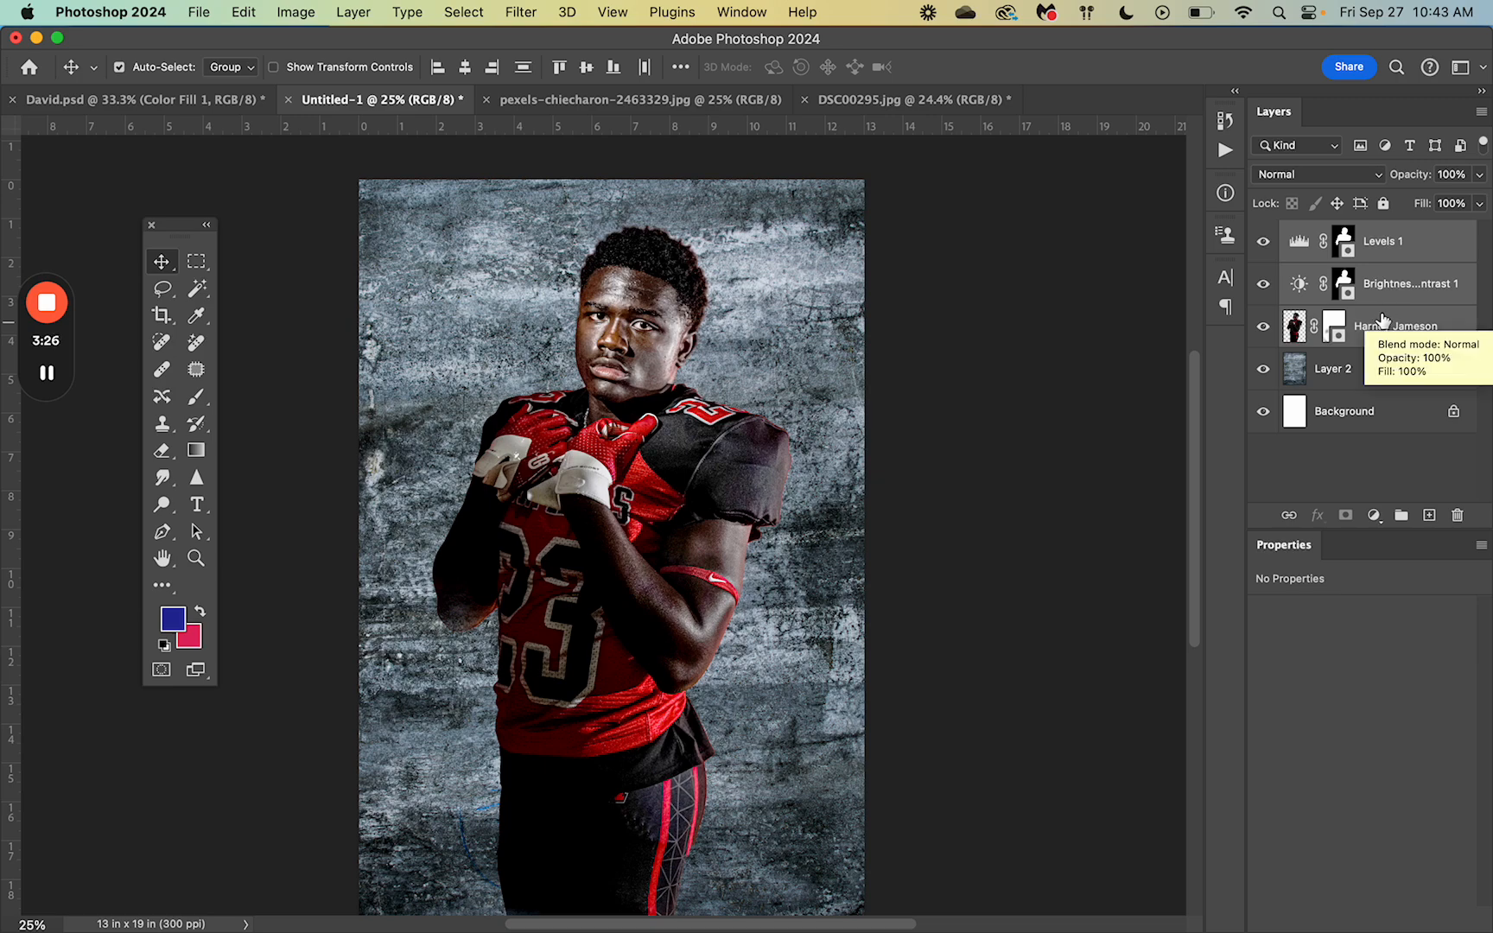
{"action": "left_click", "coordinate": [1481, 114]}
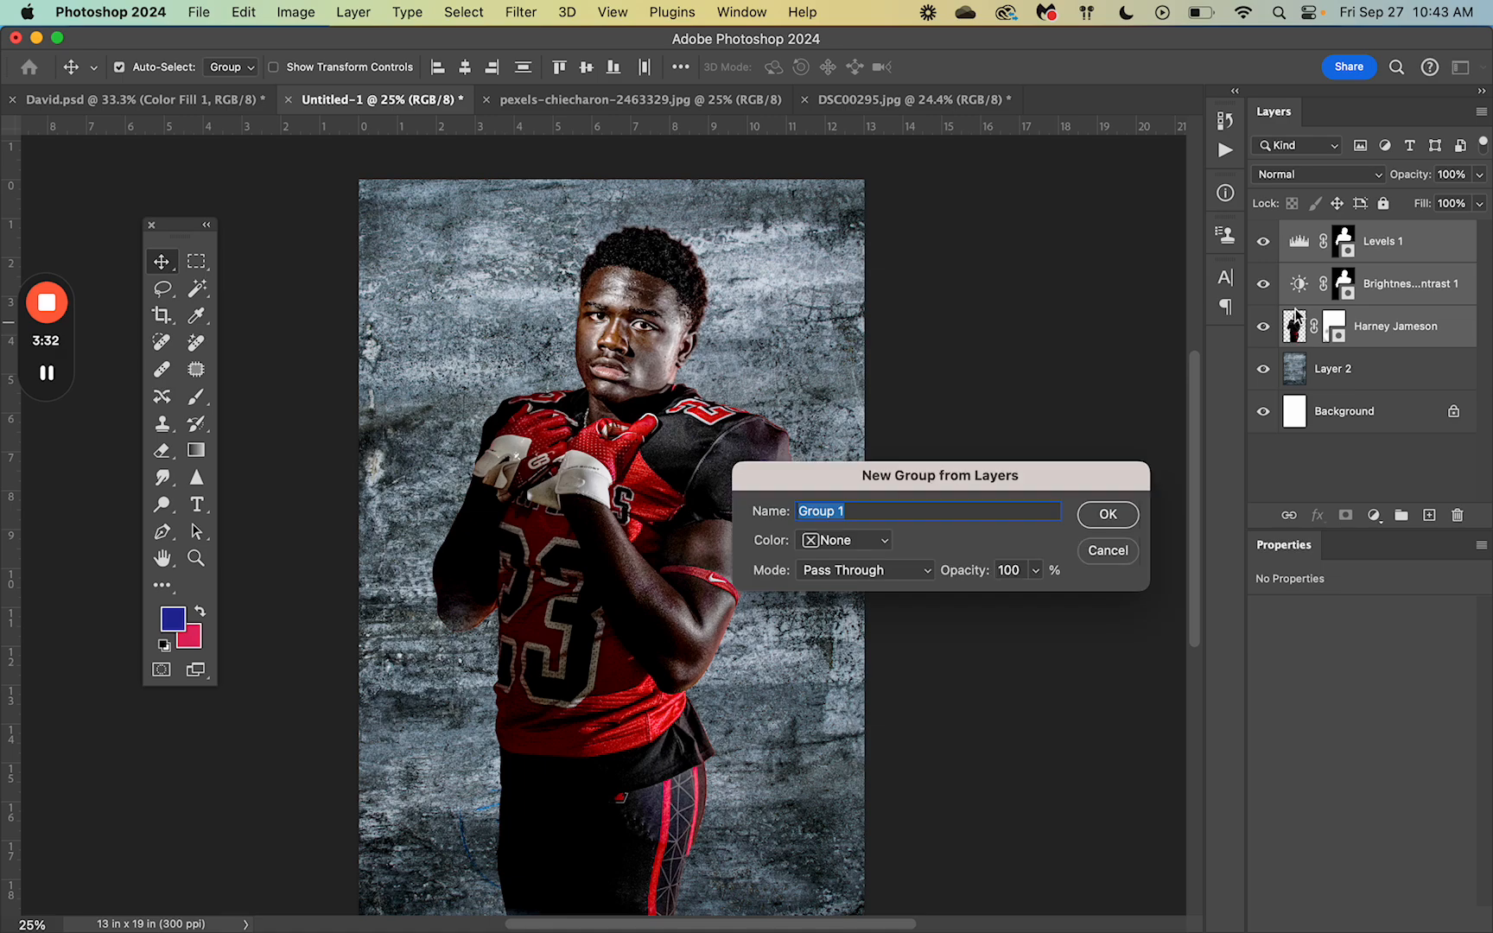
{"action": "type", "text": "Harney"}
{"action": "key", "text": "Return"}
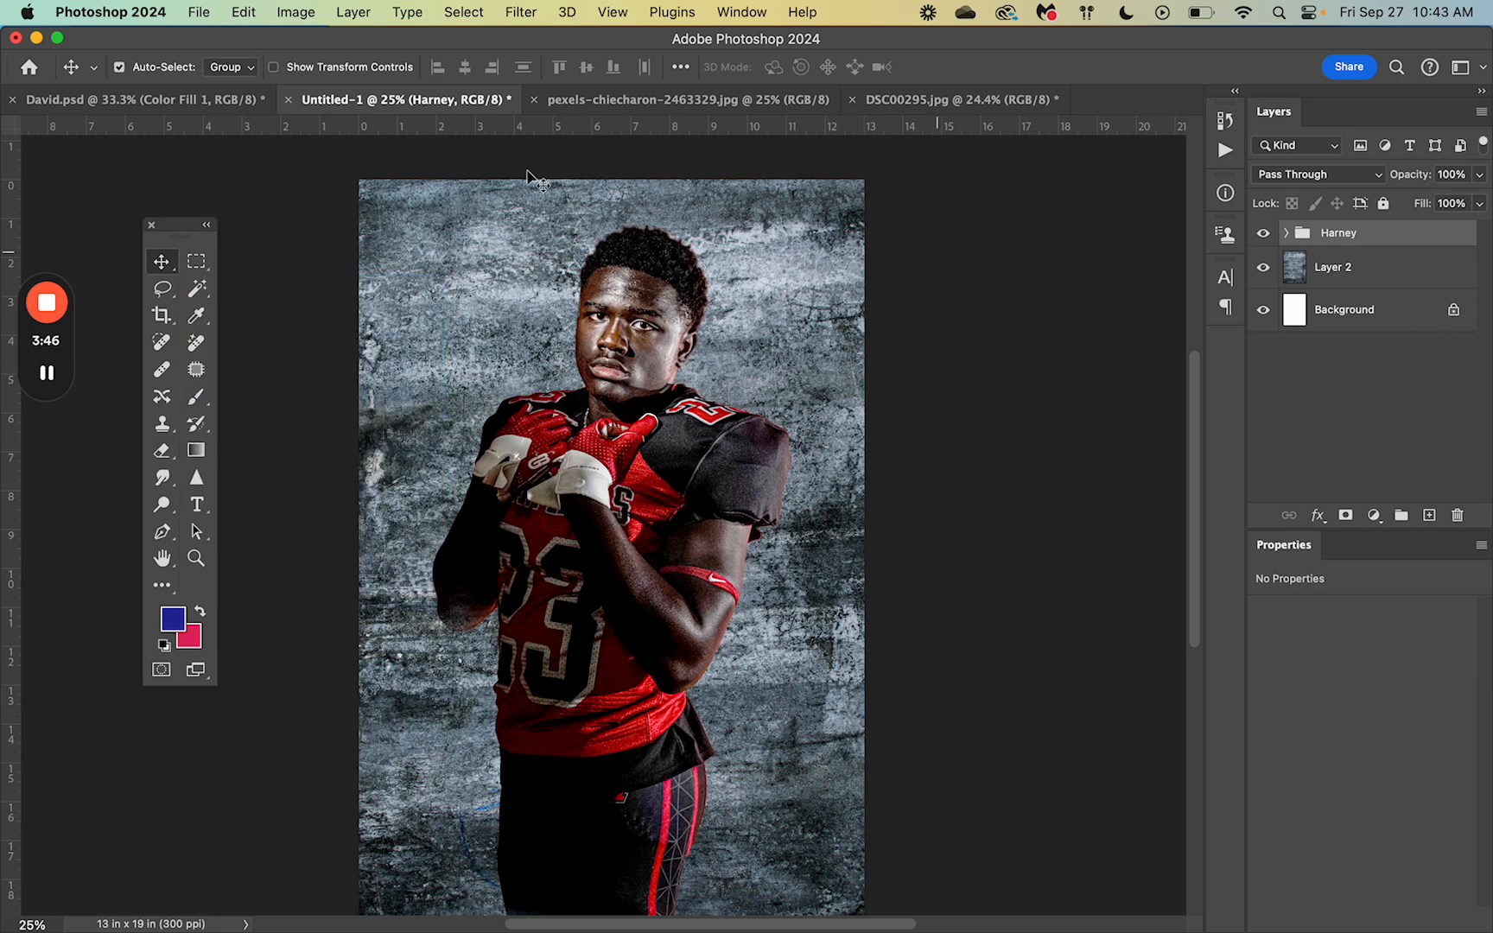
Step: Try the Move tool's Auto-Select as Group and as Layer, nudging the player group and Levels 1
{"action": "left_click", "coordinate": [250, 68]}
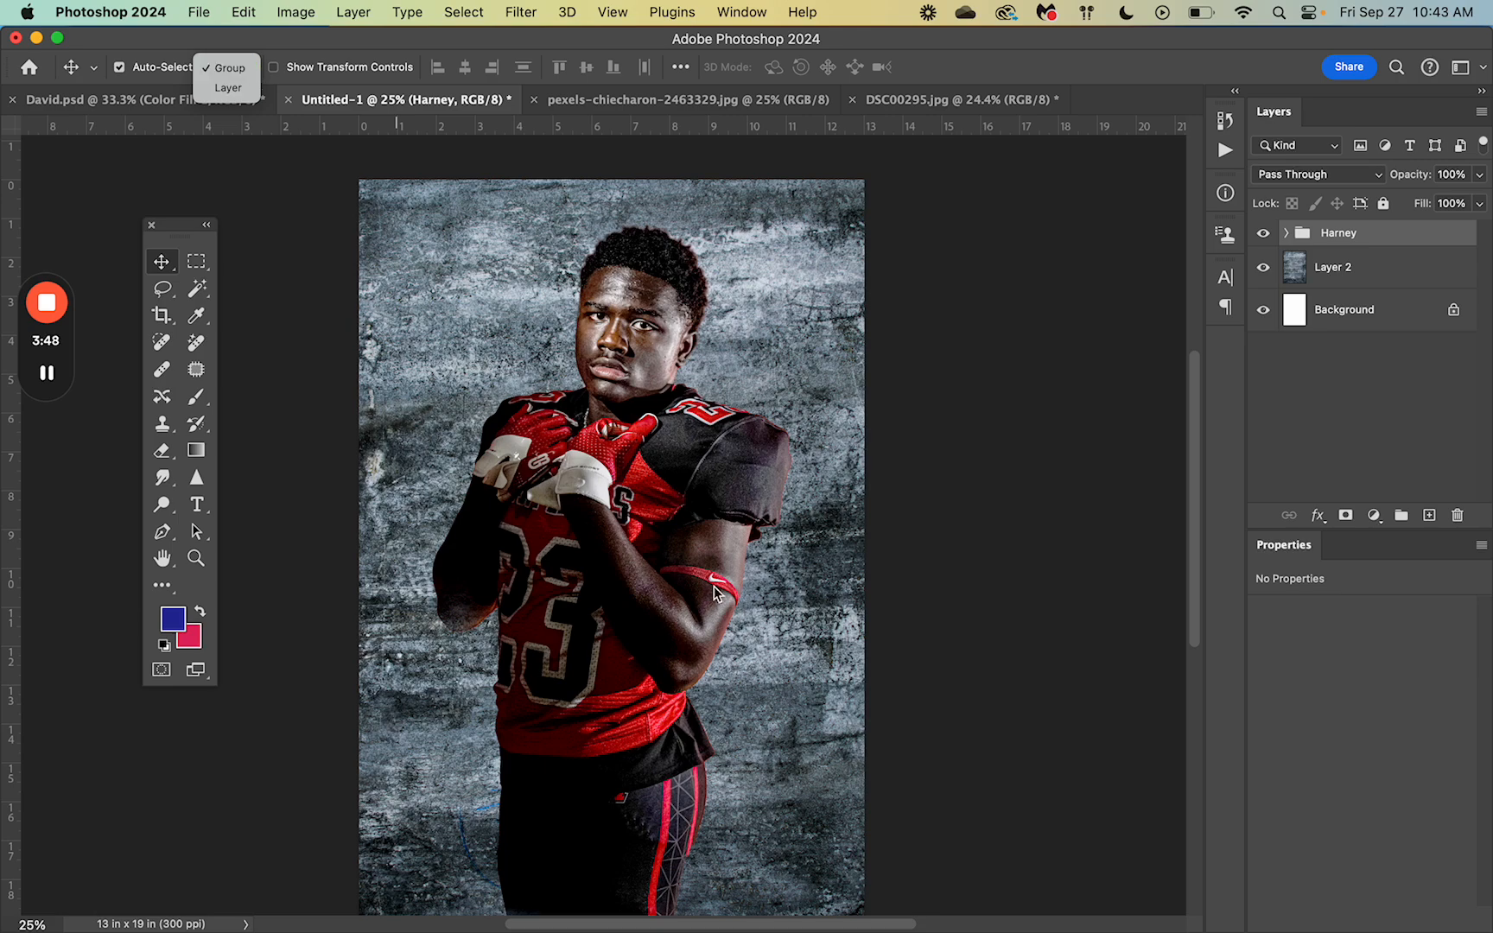
{"action": "left_click", "coordinate": [304, 445]}
{"action": "mouse_move", "coordinate": [639, 519]}
{"action": "left_mouse_down"}
{"action": "mouse_move", "coordinate": [680, 516]}
{"action": "mouse_move", "coordinate": [613, 517]}
{"action": "left_mouse_up"}
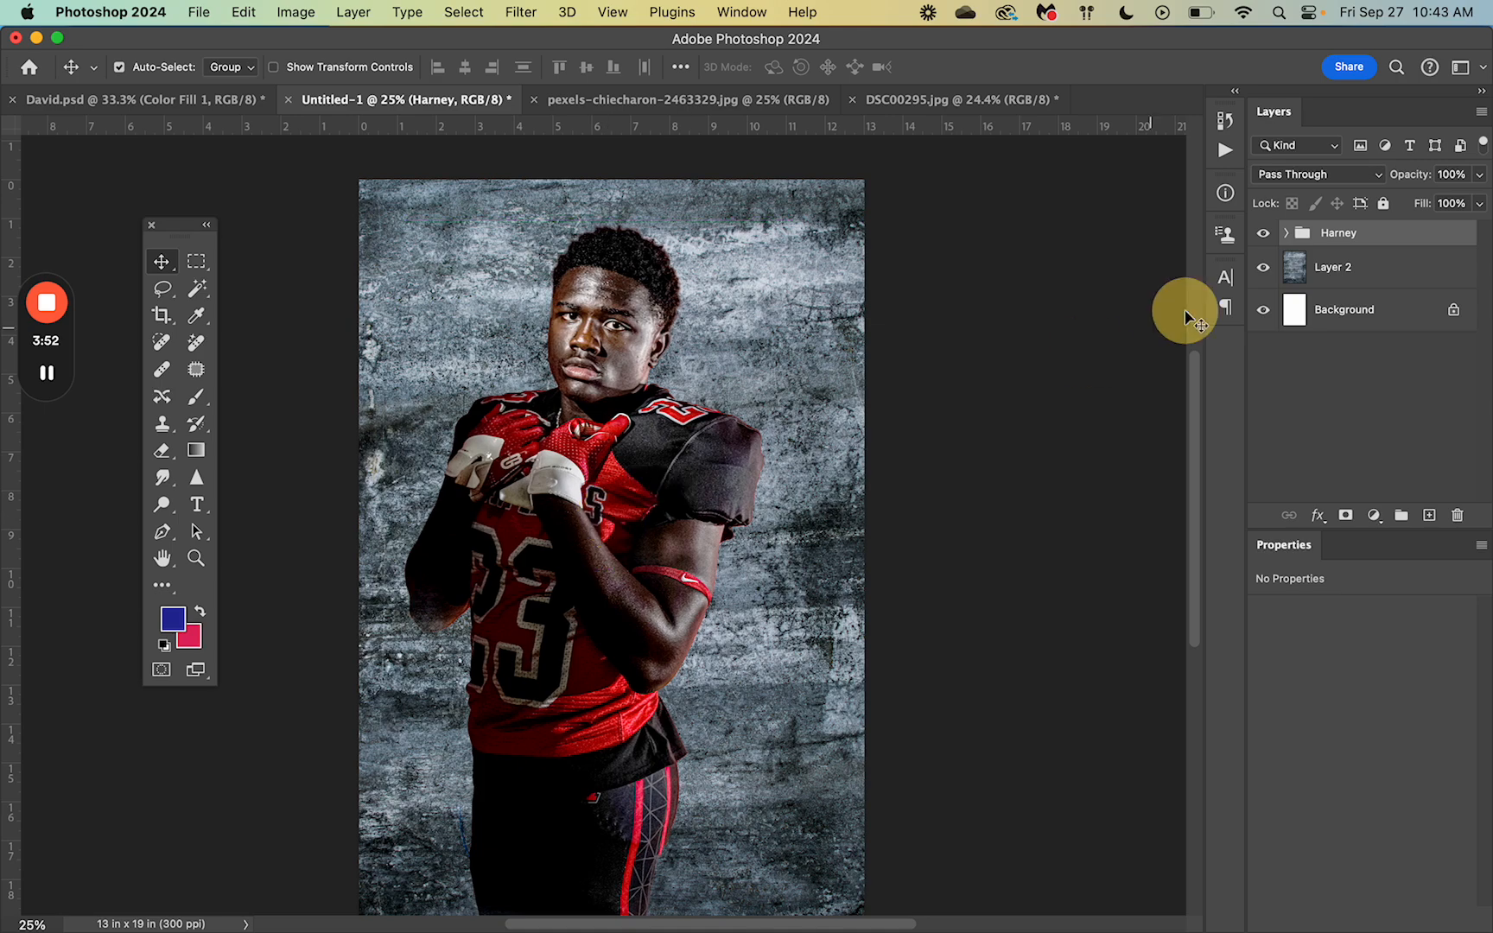
{"action": "left_click", "coordinate": [249, 63]}
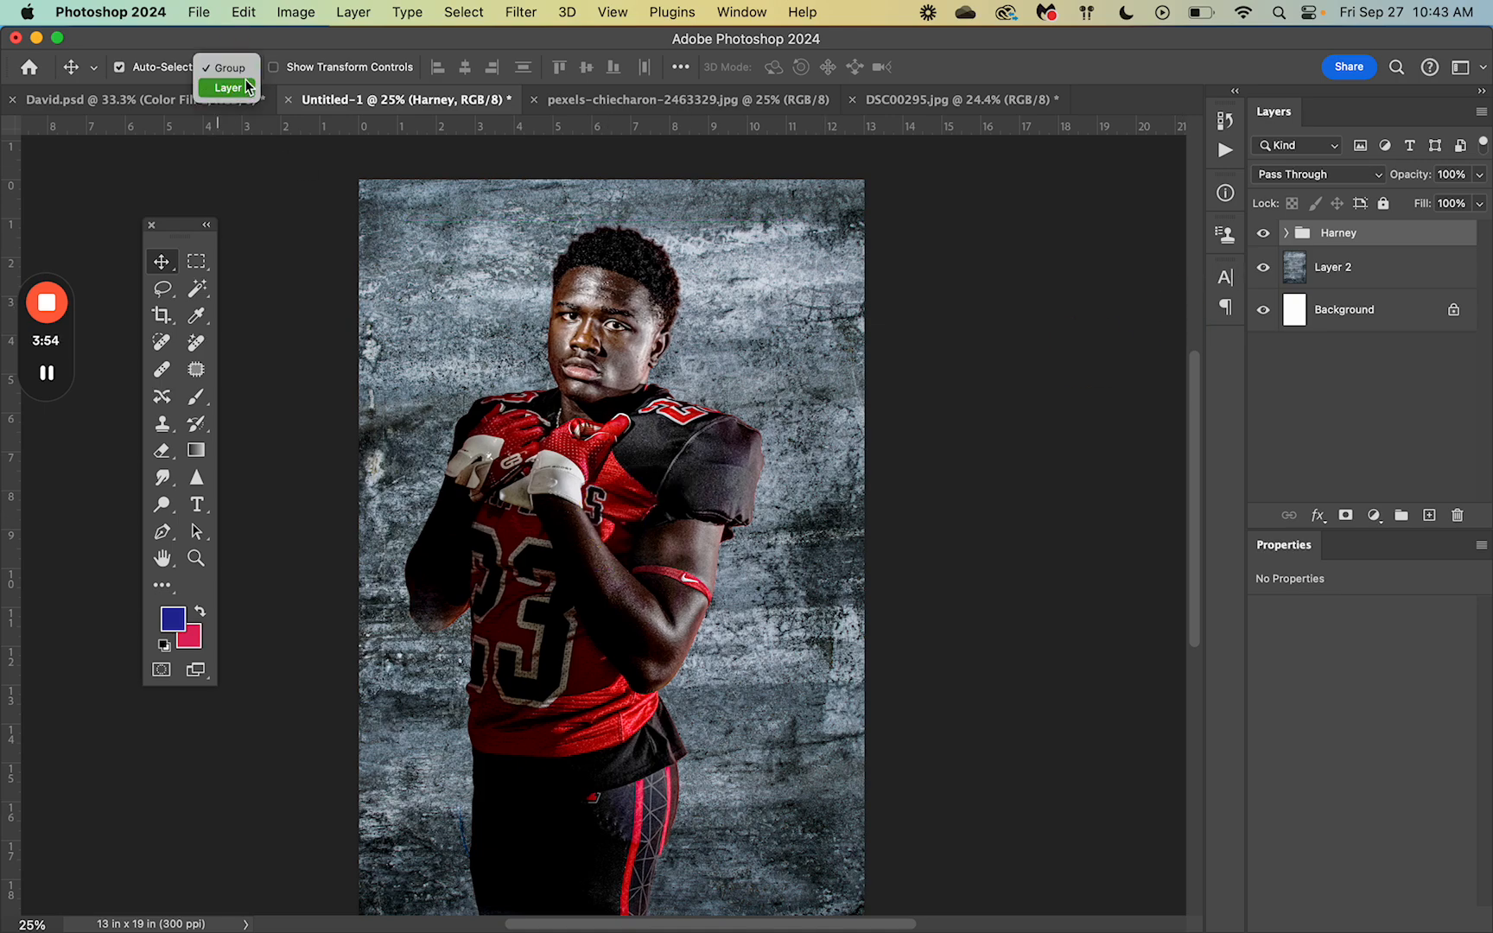
{"action": "left_click", "coordinate": [242, 89]}
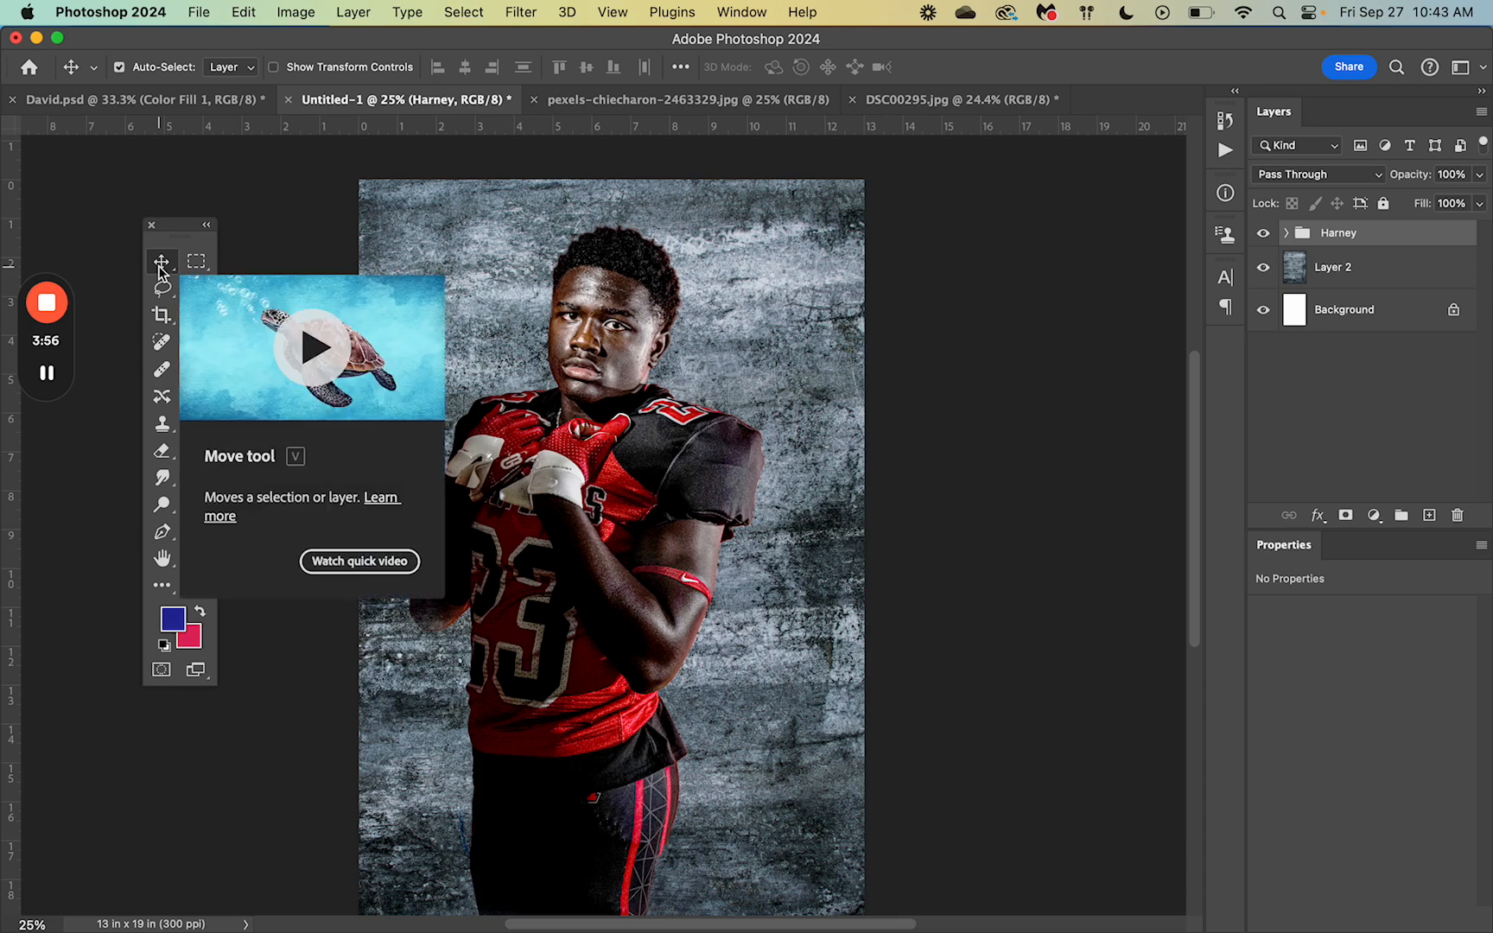
{"action": "mouse_move", "coordinate": [555, 422]}
{"action": "left_mouse_down"}
{"action": "mouse_move", "coordinate": [570, 424]}
{"action": "mouse_move", "coordinate": [538, 422]}
{"action": "mouse_move", "coordinate": [603, 421]}
{"action": "mouse_move", "coordinate": [574, 422]}
{"action": "left_mouse_up"}
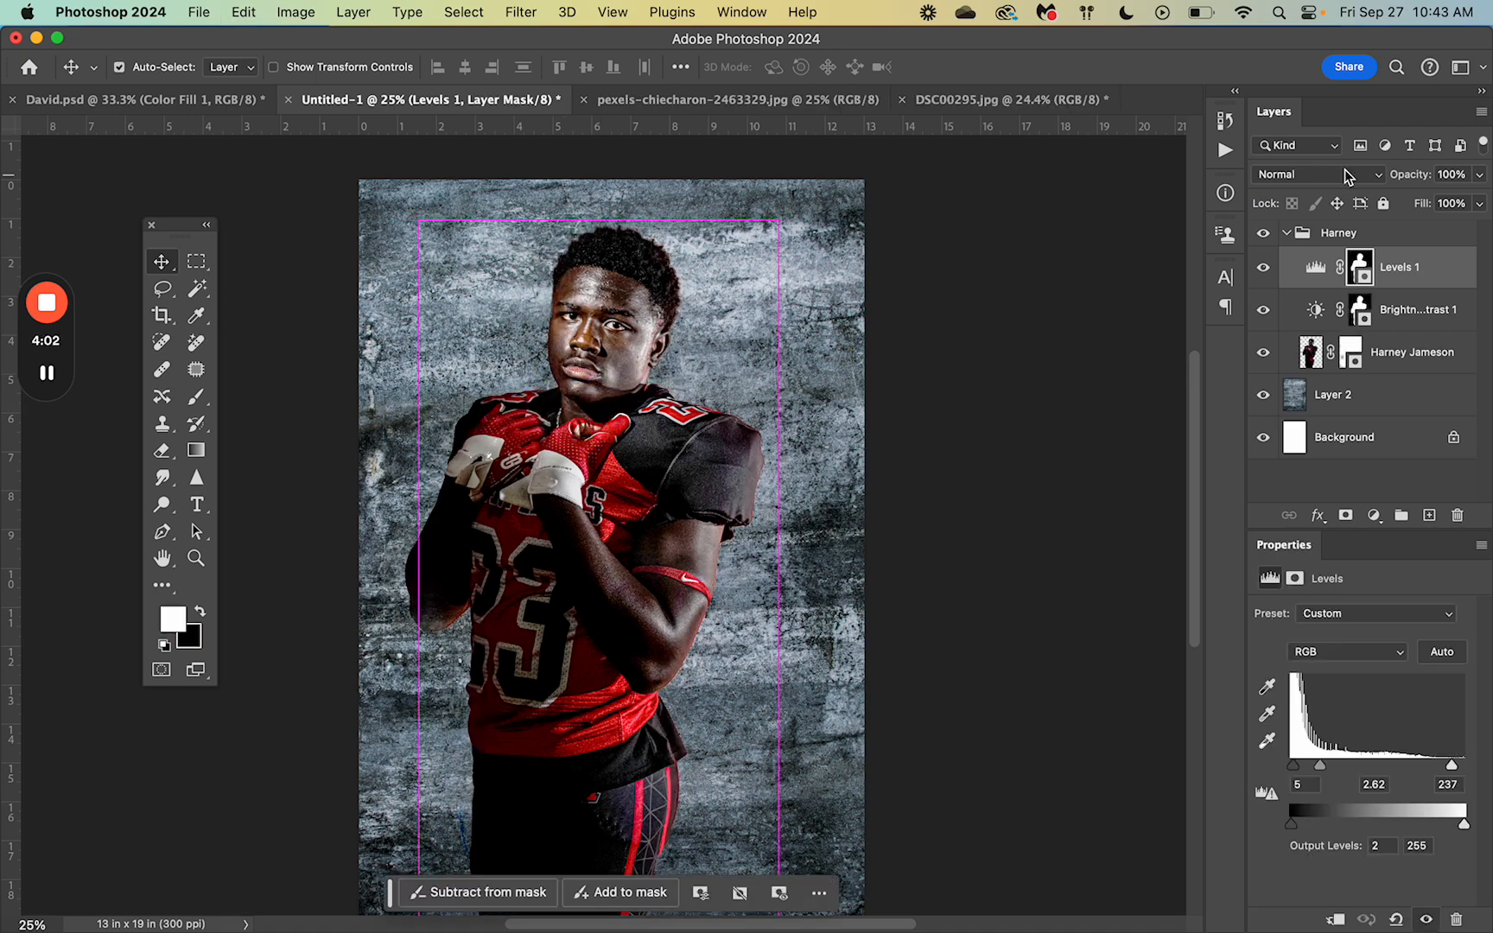
Step: With Auto-Select on Group, move the player group about 0.7 in right
{"action": "left_click", "coordinate": [1285, 235]}
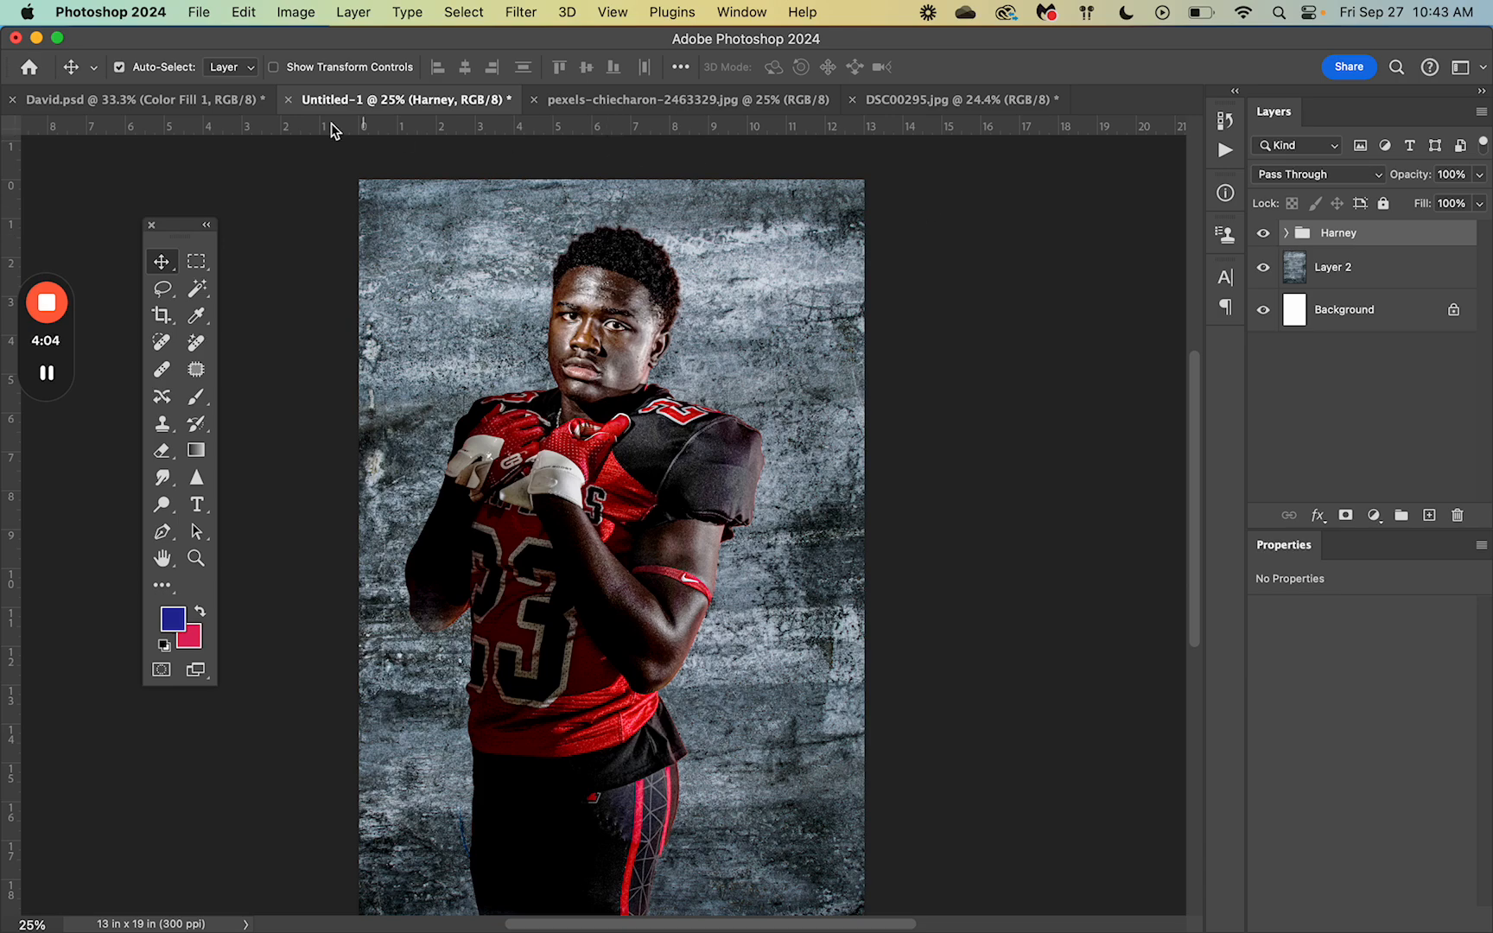
{"action": "left_click", "coordinate": [252, 67]}
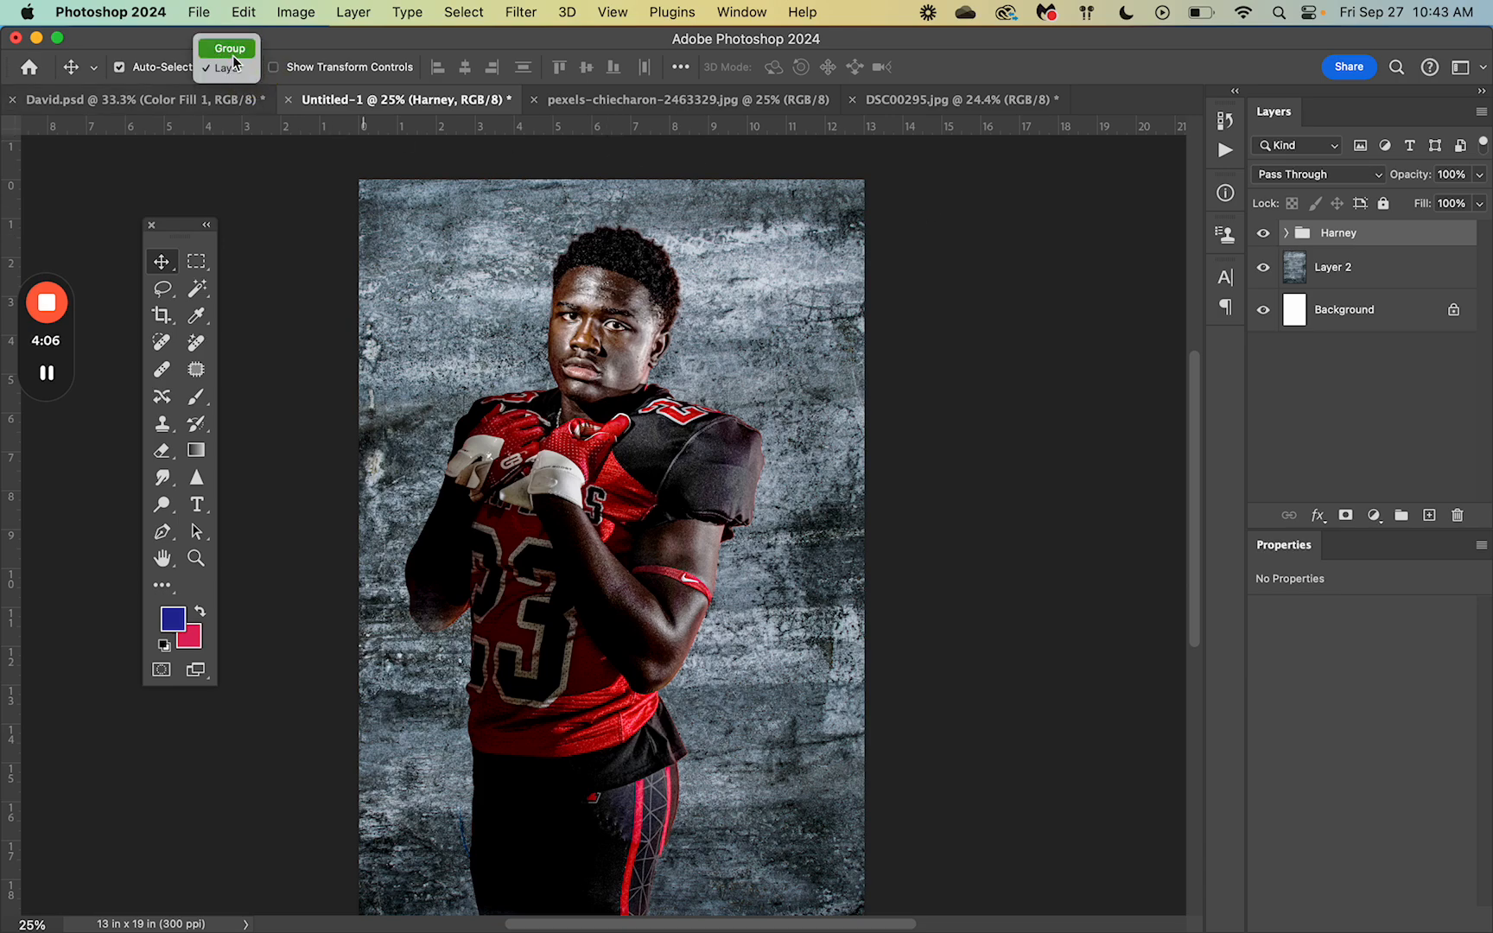
{"action": "left_click", "coordinate": [232, 51]}
{"action": "left_click_drag", "start_coordinate": [596, 564], "coordinate": [631, 564]}
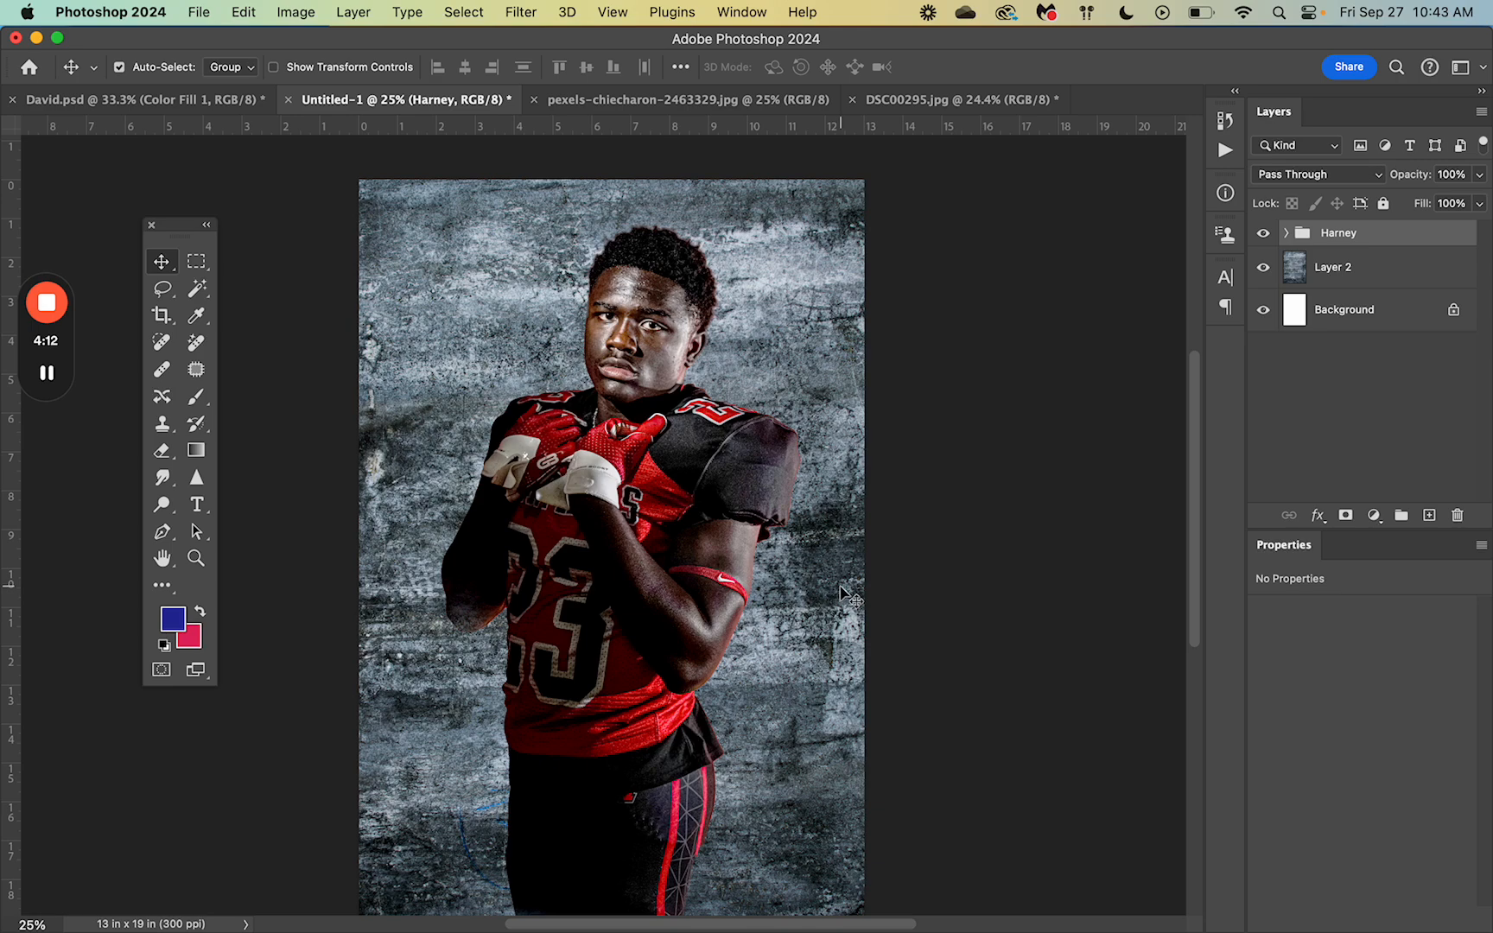
{"action": "left_click", "coordinate": [1336, 273]}
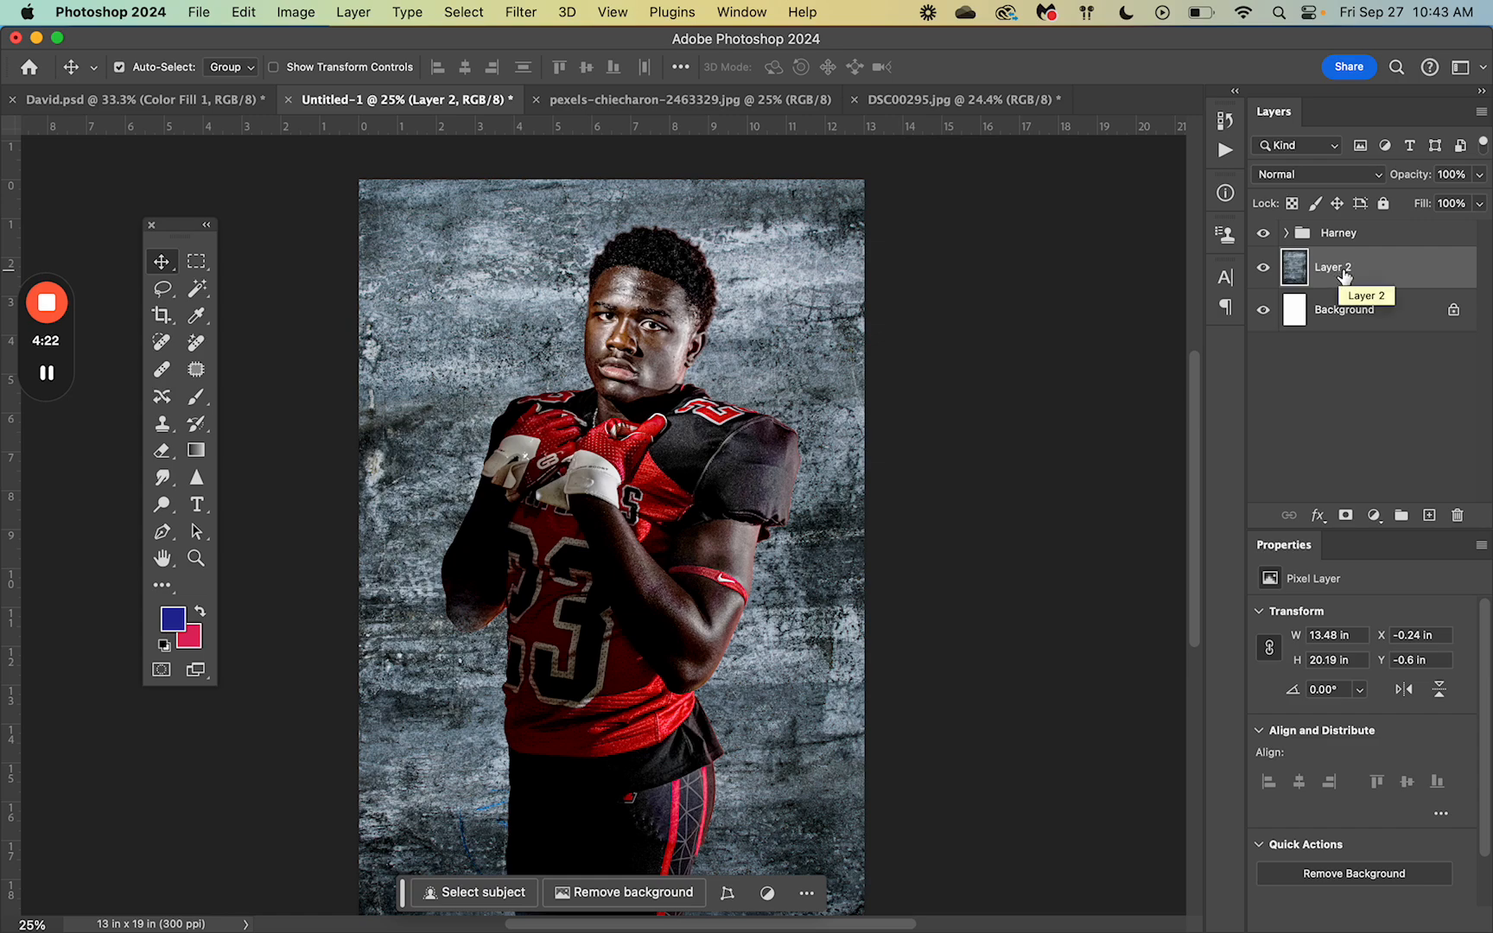
Step: Add a new layer above the backdrop and create a linear 90° blue Gradient Fill 1 layer
{"action": "left_click", "coordinate": [1429, 516]}
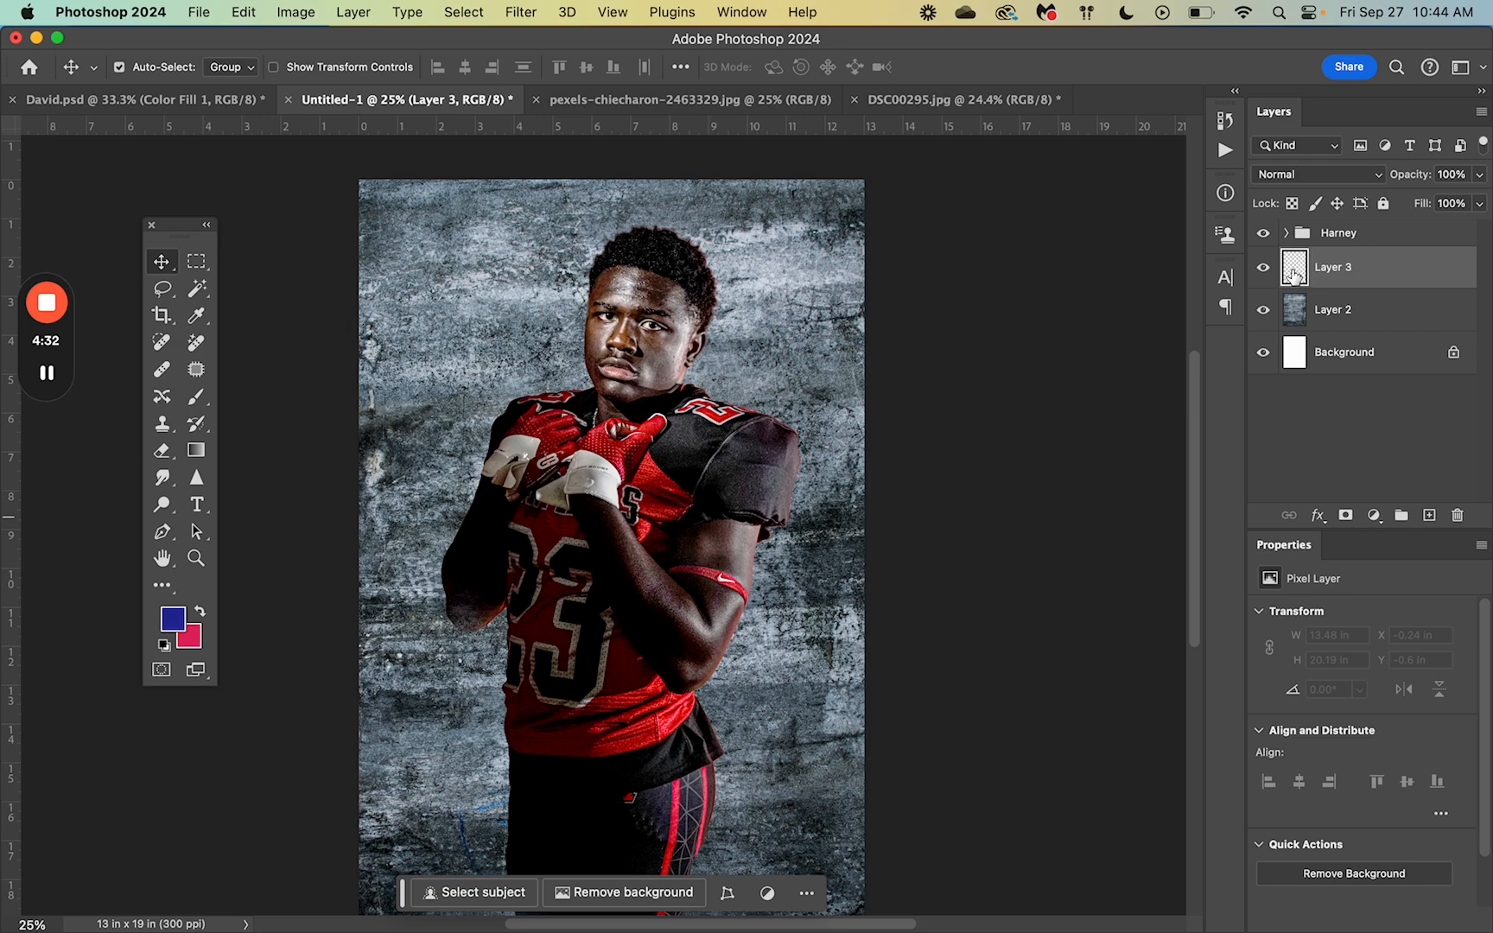
{"action": "left_click", "coordinate": [353, 12]}
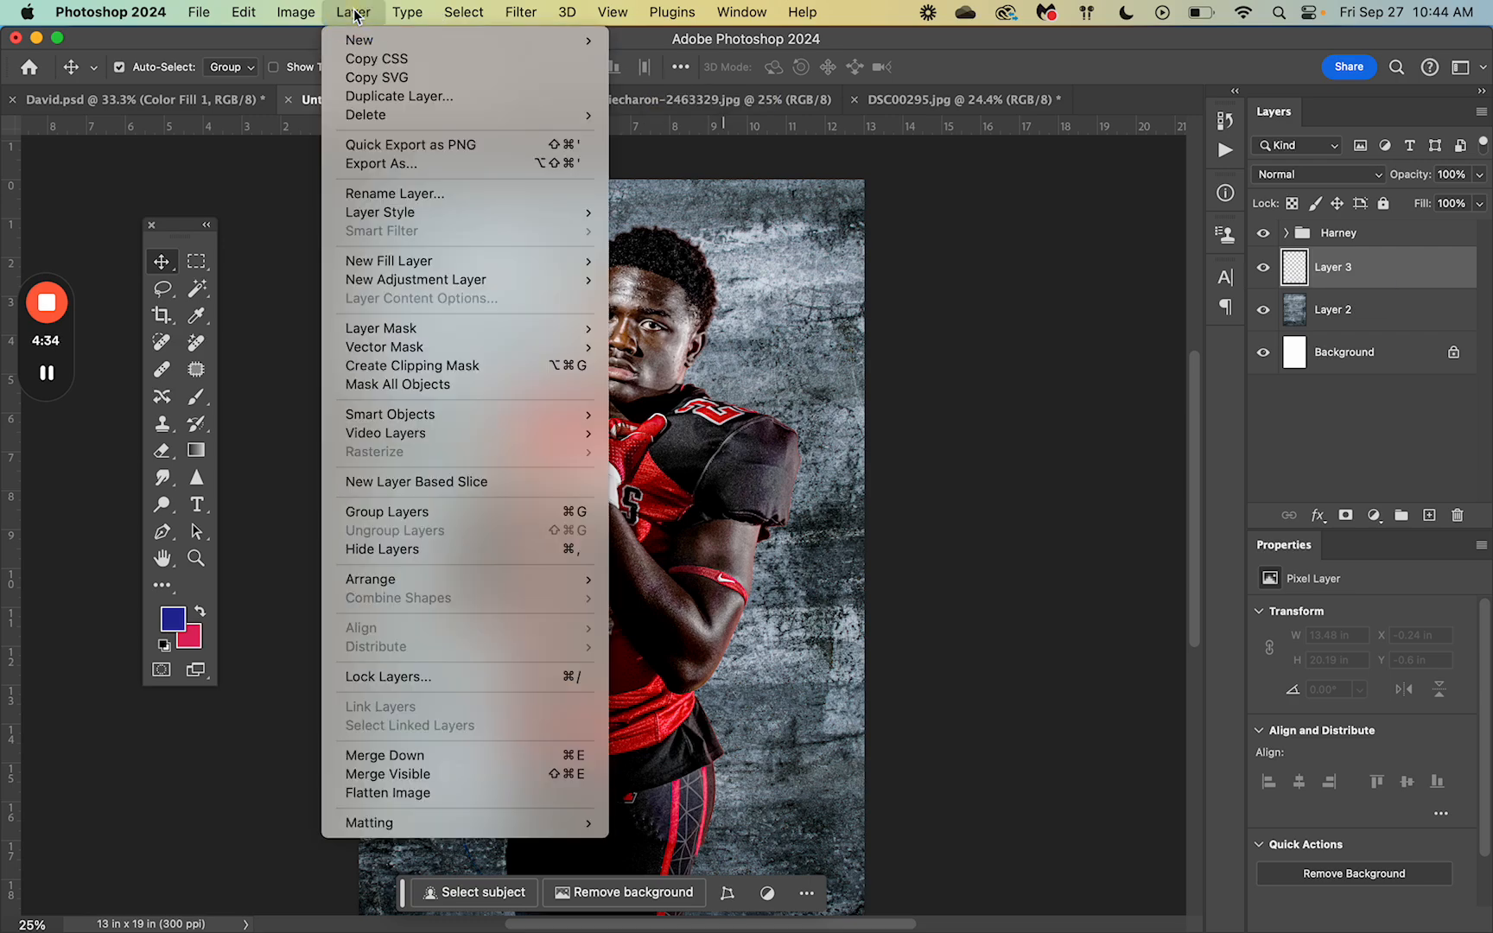
{"action": "mouse_move", "coordinate": [381, 260]}
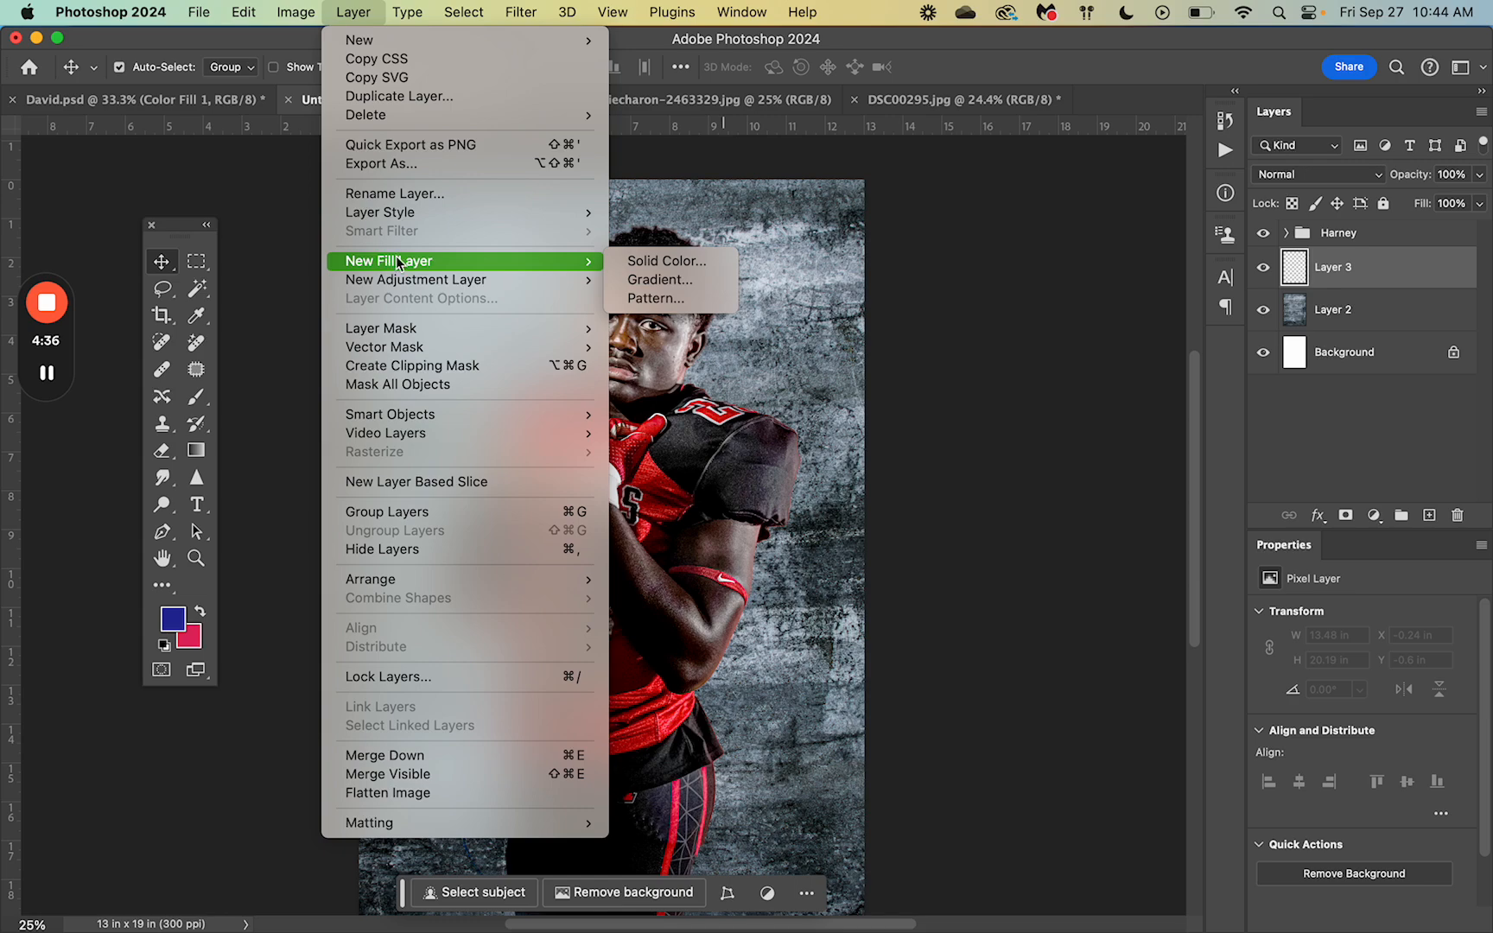
{"action": "left_click", "coordinate": [649, 281]}
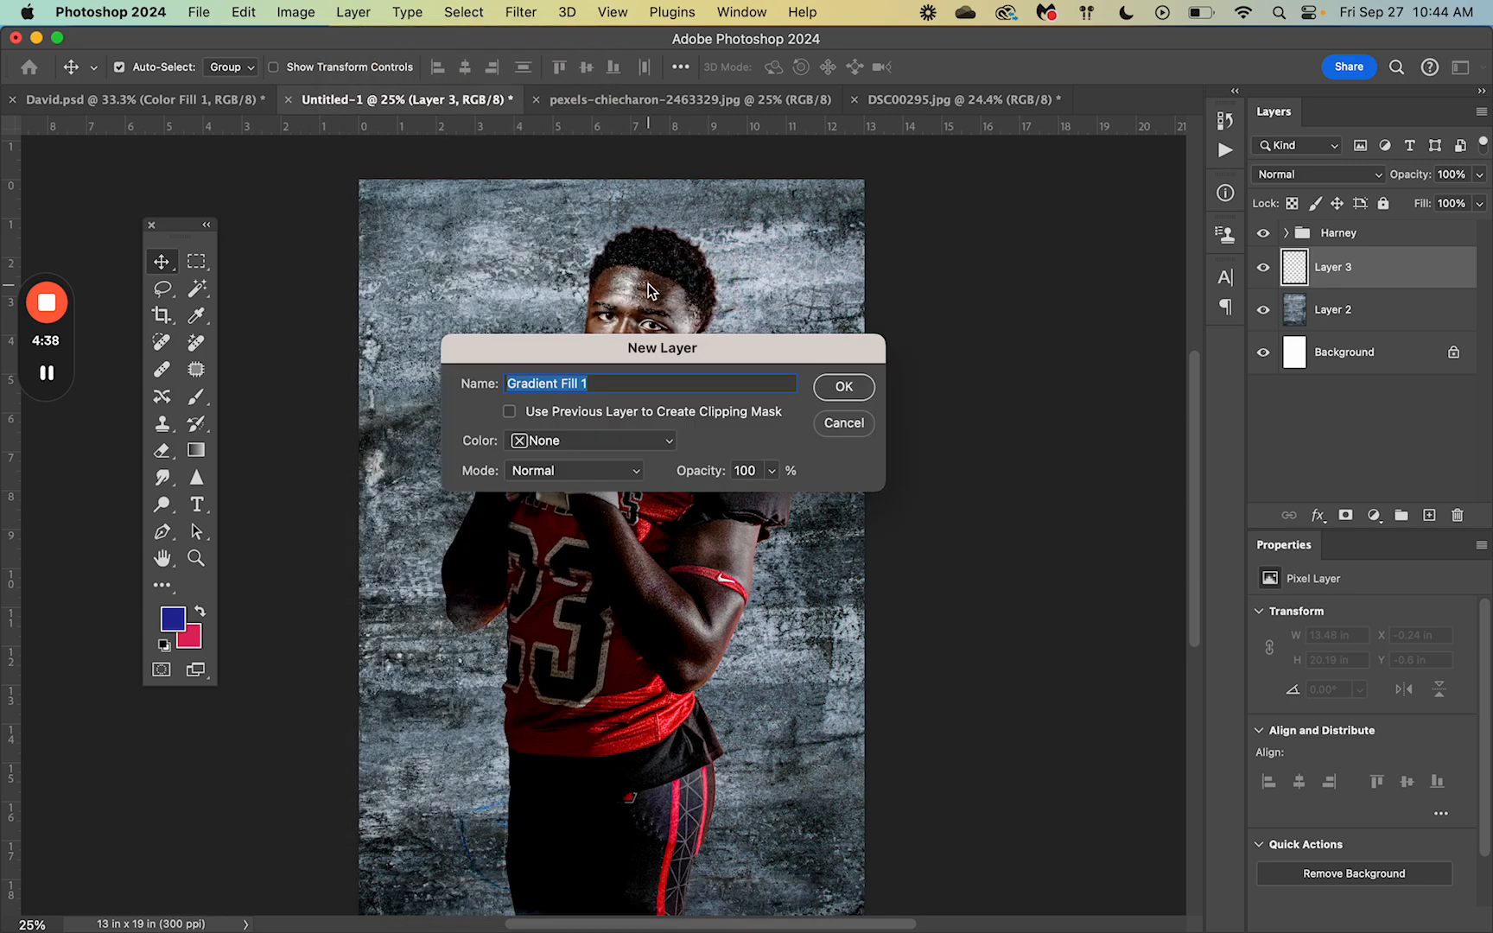
{"action": "left_click", "coordinate": [836, 389]}
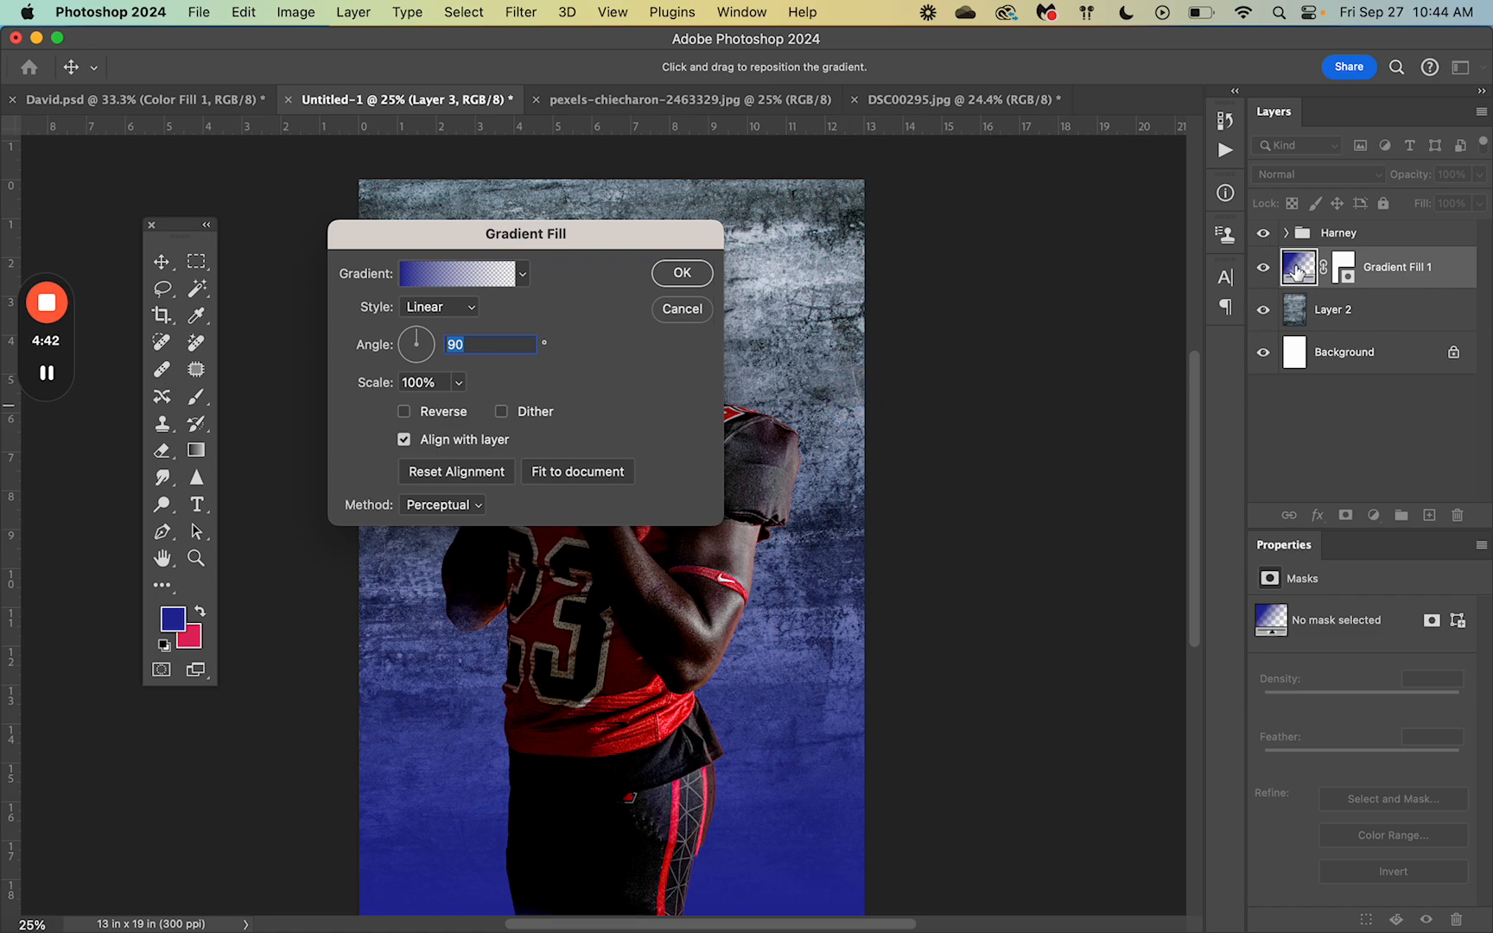
{"action": "left_click_drag", "start_coordinate": [528, 234], "coordinate": [962, 197]}
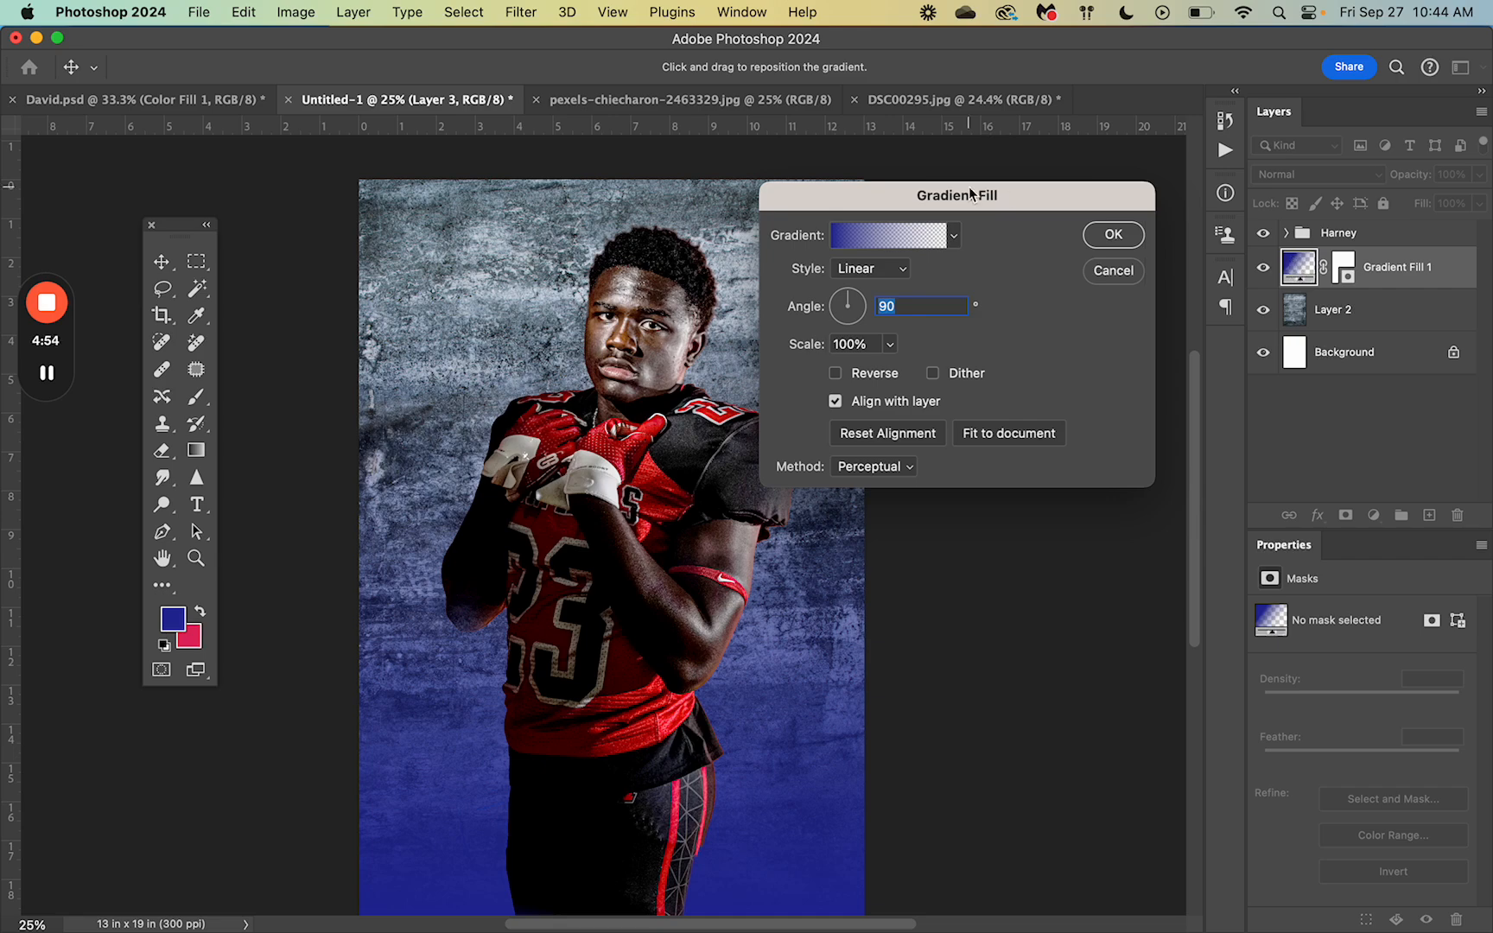
Step: Change the gradient's left colour stop to red in the Gradient Editor
{"action": "left_click", "coordinate": [879, 240]}
{"action": "left_click_drag", "start_coordinate": [824, 220], "coordinate": [995, 210]}
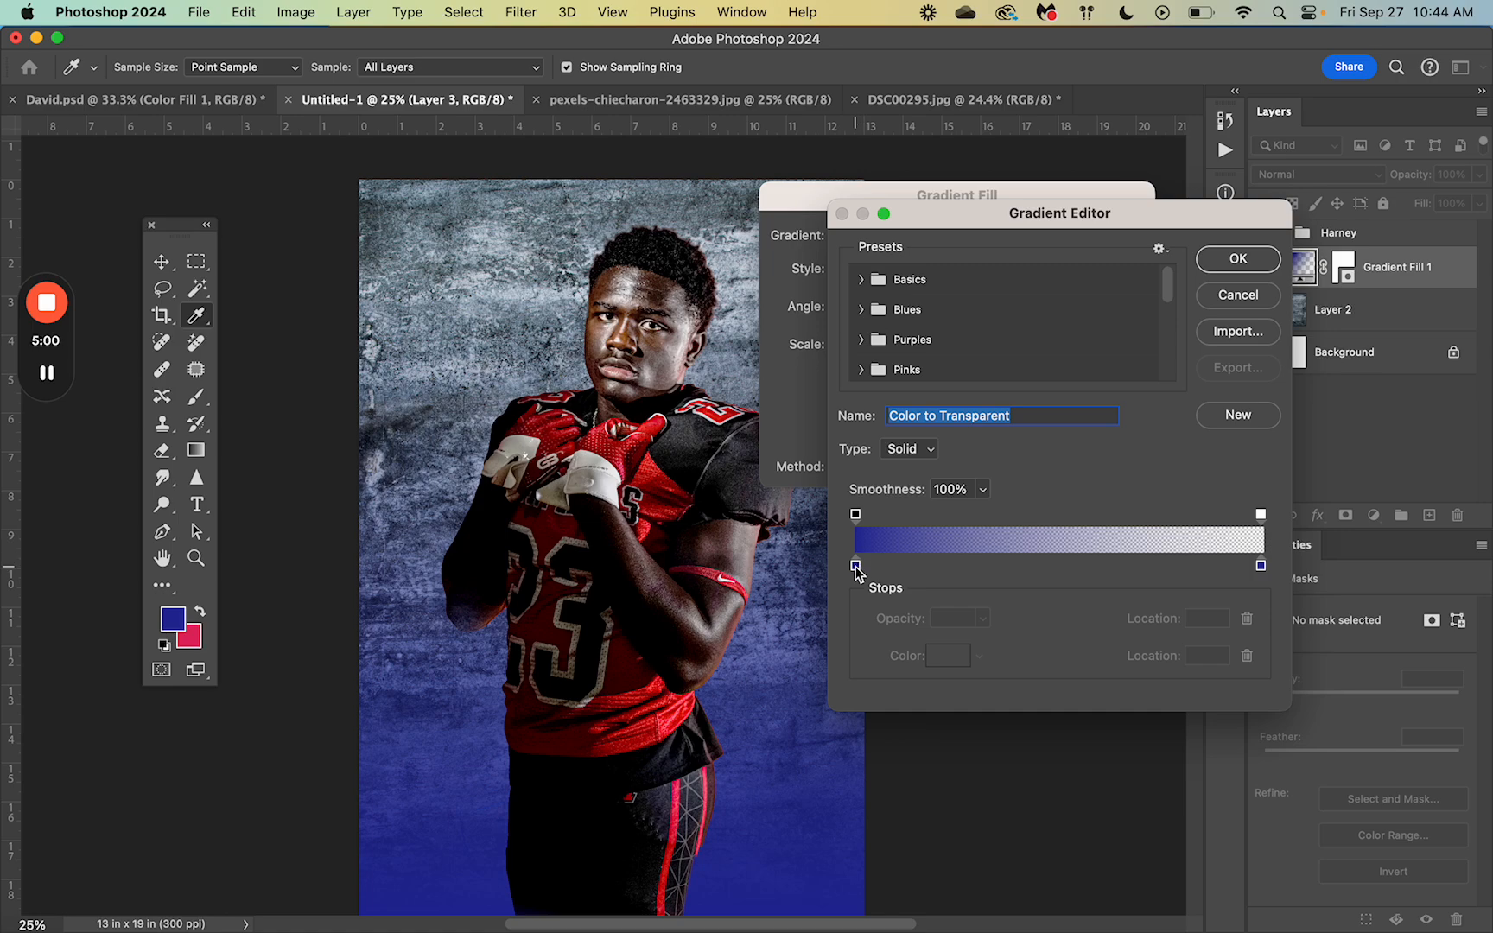
{"action": "left_click", "coordinate": [855, 566]}
{"action": "left_click", "coordinate": [955, 664]}
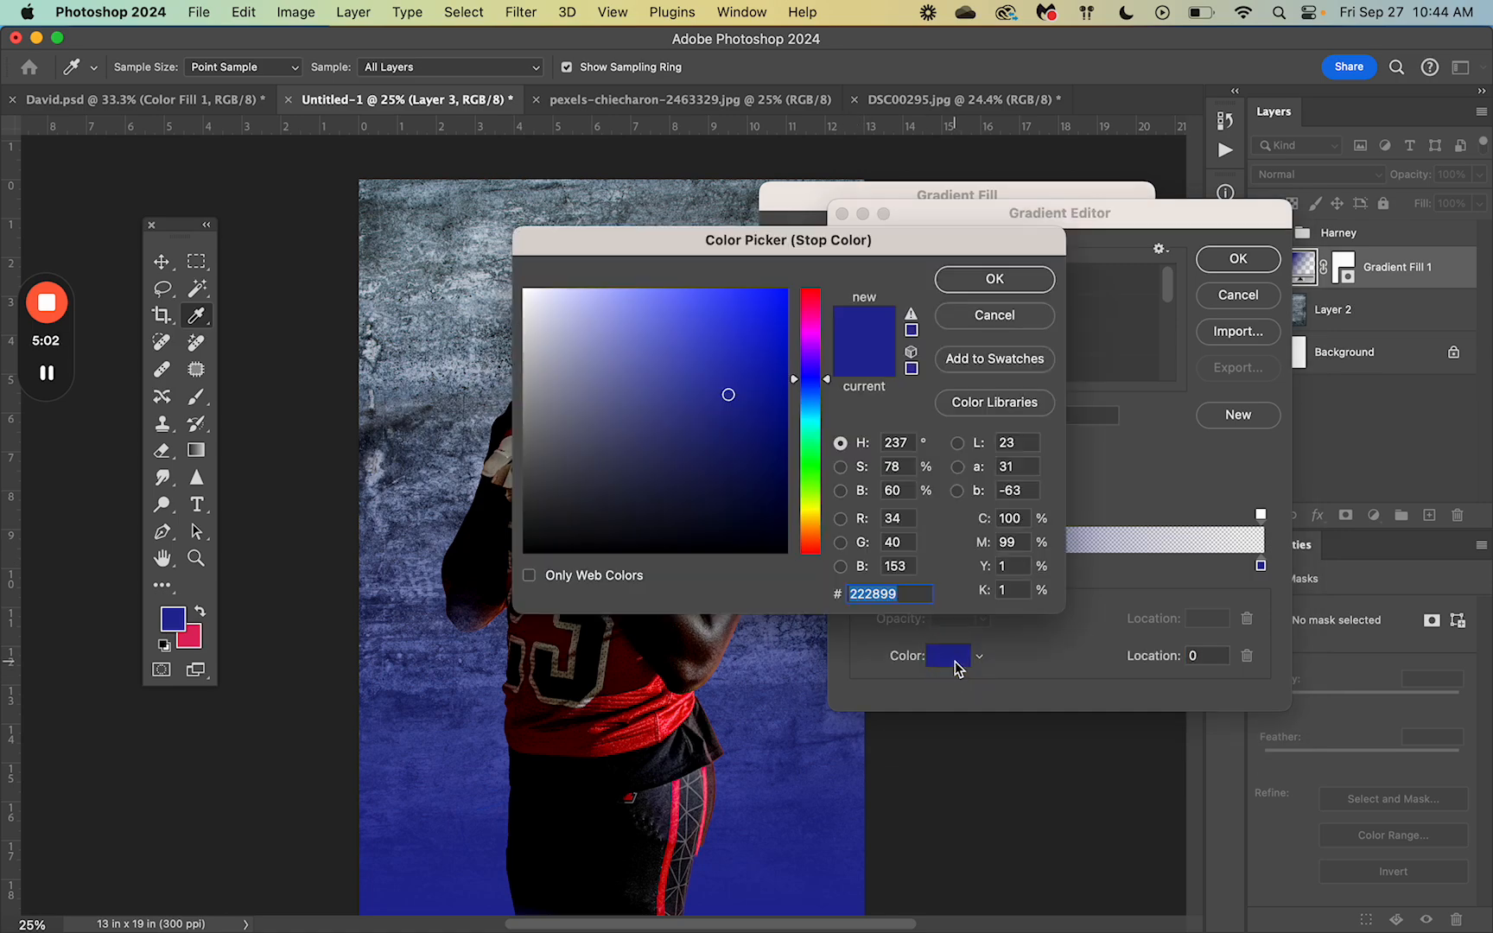
{"action": "mouse_move", "coordinate": [799, 297]}
{"action": "left_mouse_down"}
{"action": "mouse_move", "coordinate": [807, 307]}
{"action": "mouse_move", "coordinate": [807, 292]}
{"action": "left_mouse_up"}
{"action": "left_click", "coordinate": [771, 373]}
{"action": "mouse_move", "coordinate": [771, 373]}
{"action": "left_mouse_down"}
{"action": "mouse_move", "coordinate": [773, 390]}
{"action": "mouse_move", "coordinate": [759, 363]}
{"action": "mouse_move", "coordinate": [732, 430]}
{"action": "mouse_move", "coordinate": [753, 343]}
{"action": "mouse_move", "coordinate": [772, 335]}
{"action": "left_mouse_up"}
{"action": "left_click", "coordinate": [984, 286]}
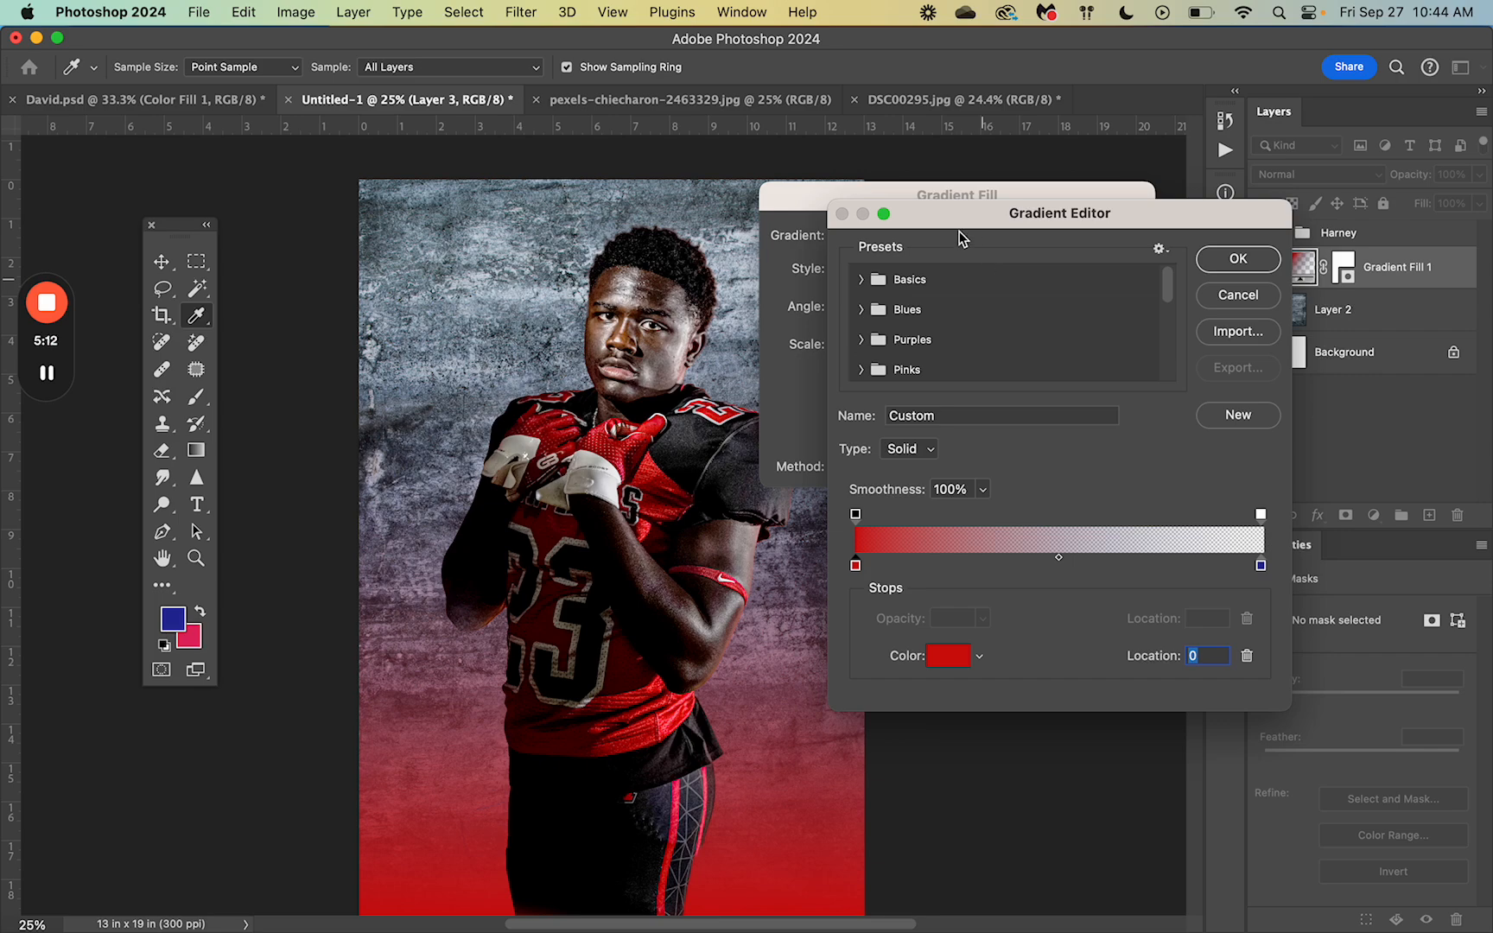
Step: Keep the gradient type as Solid and apply the edited gradient
{"action": "left_click_drag", "start_coordinate": [954, 223], "coordinate": [1006, 214]}
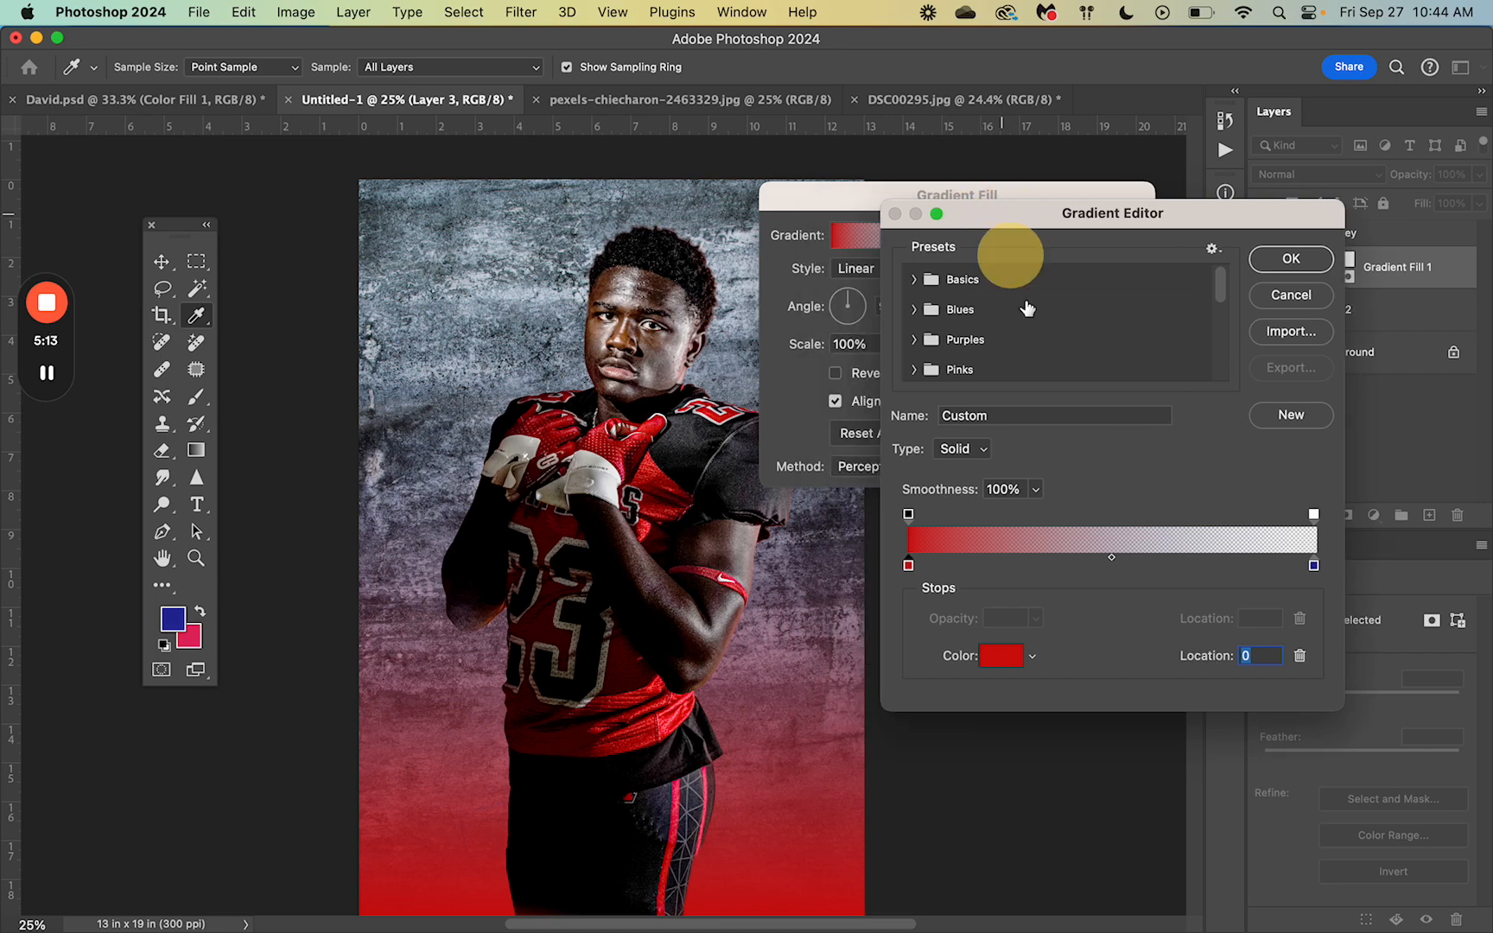
{"action": "left_click", "coordinate": [983, 453]}
{"action": "left_click", "coordinate": [975, 450]}
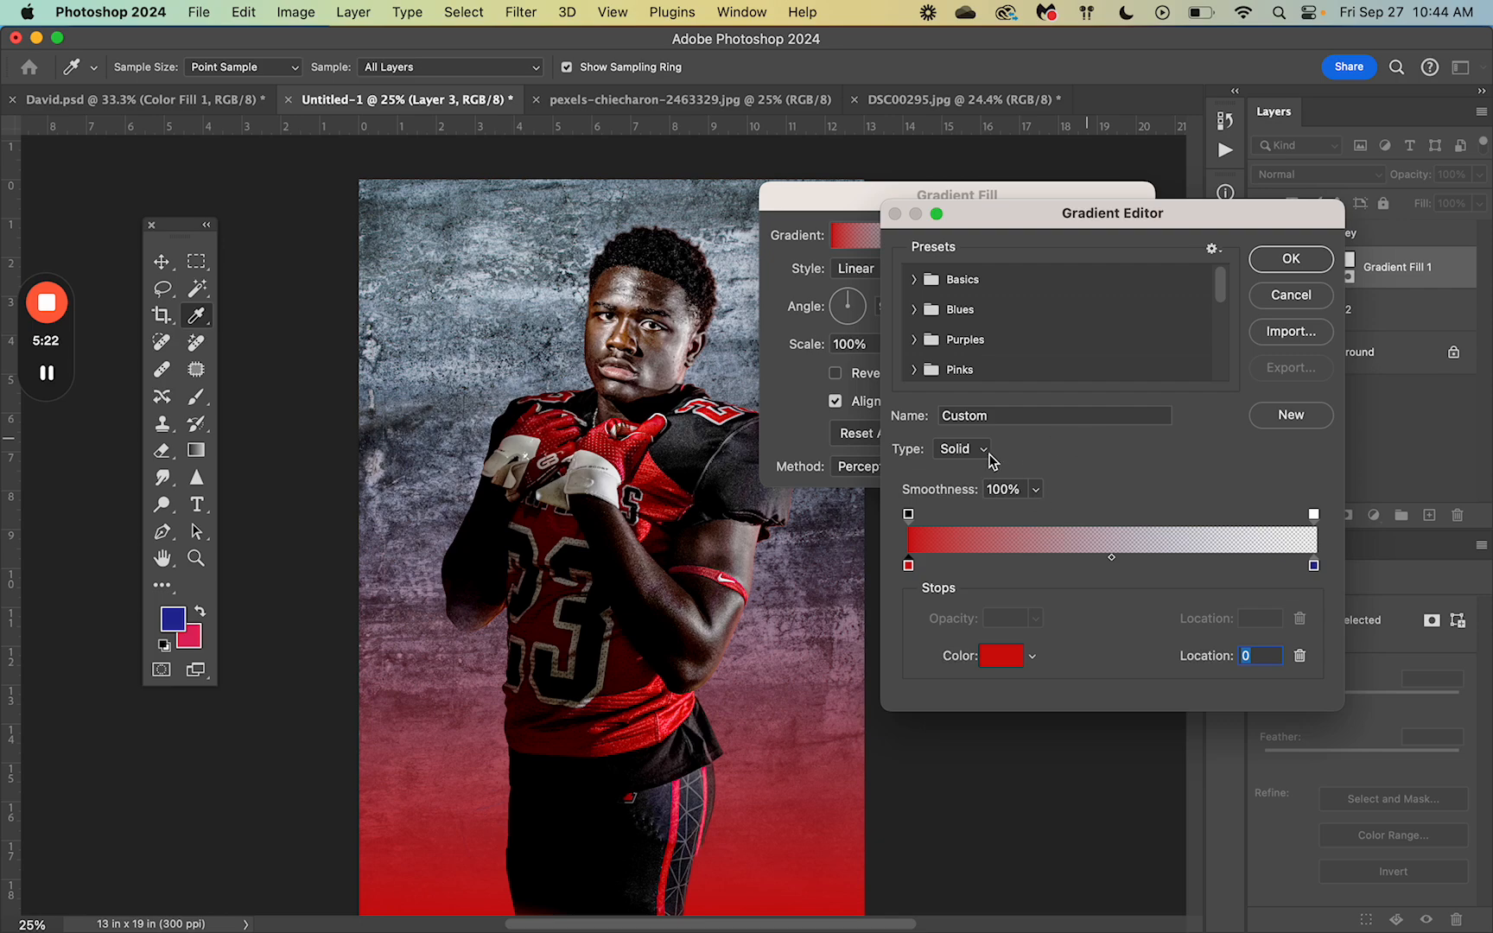
{"action": "left_click", "coordinate": [1291, 259]}
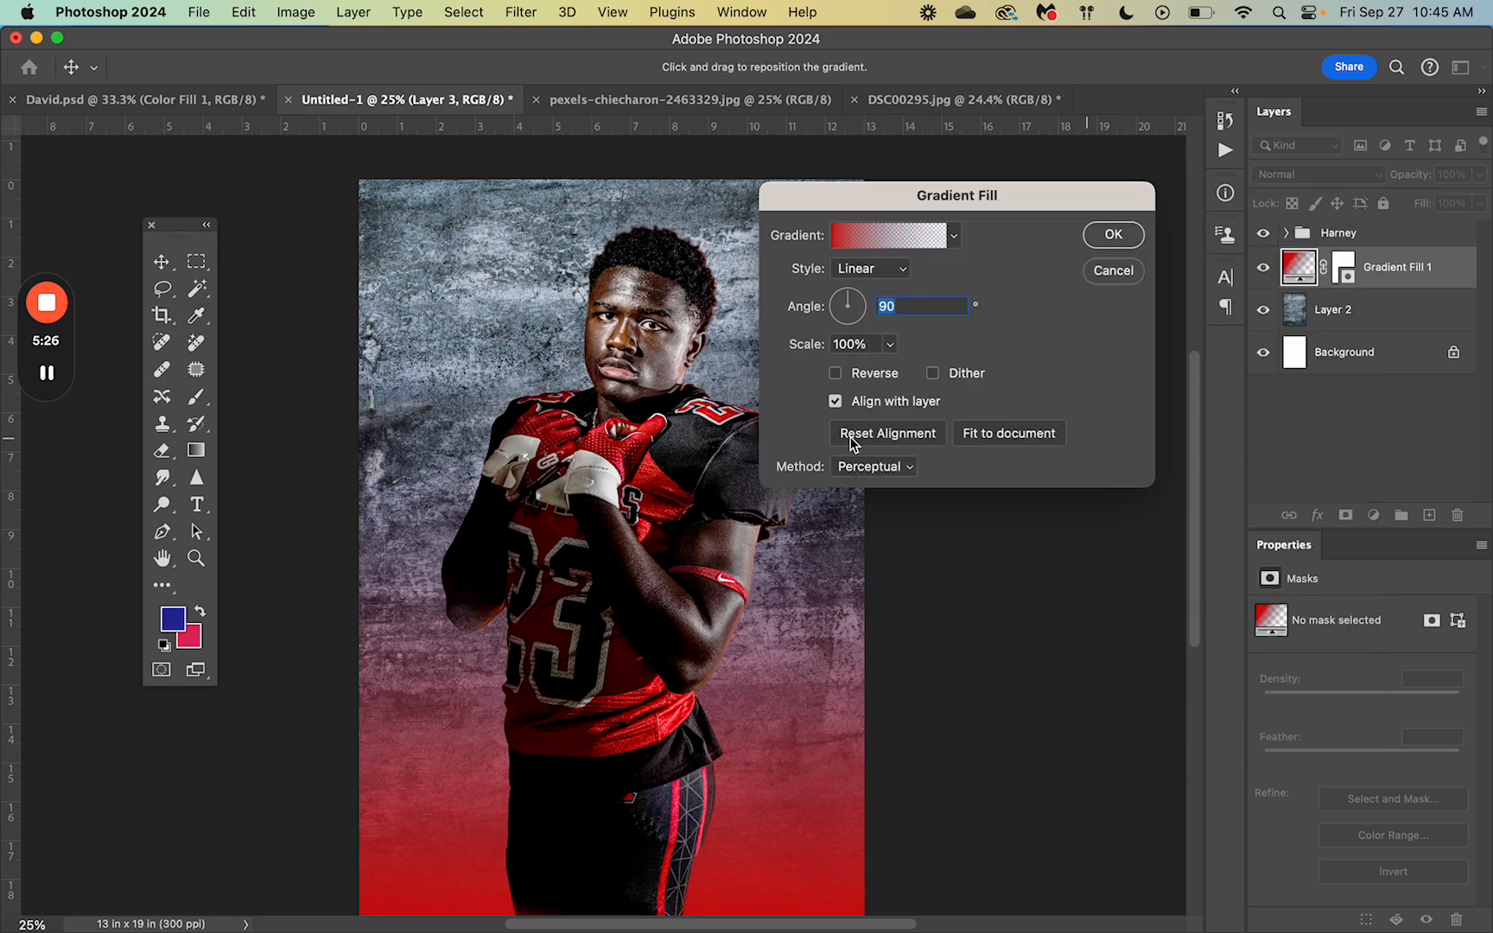
Step: Reverse the gradient fill and add a blue colour stop near 51% so red blends into blue
{"action": "left_click", "coordinate": [835, 373]}
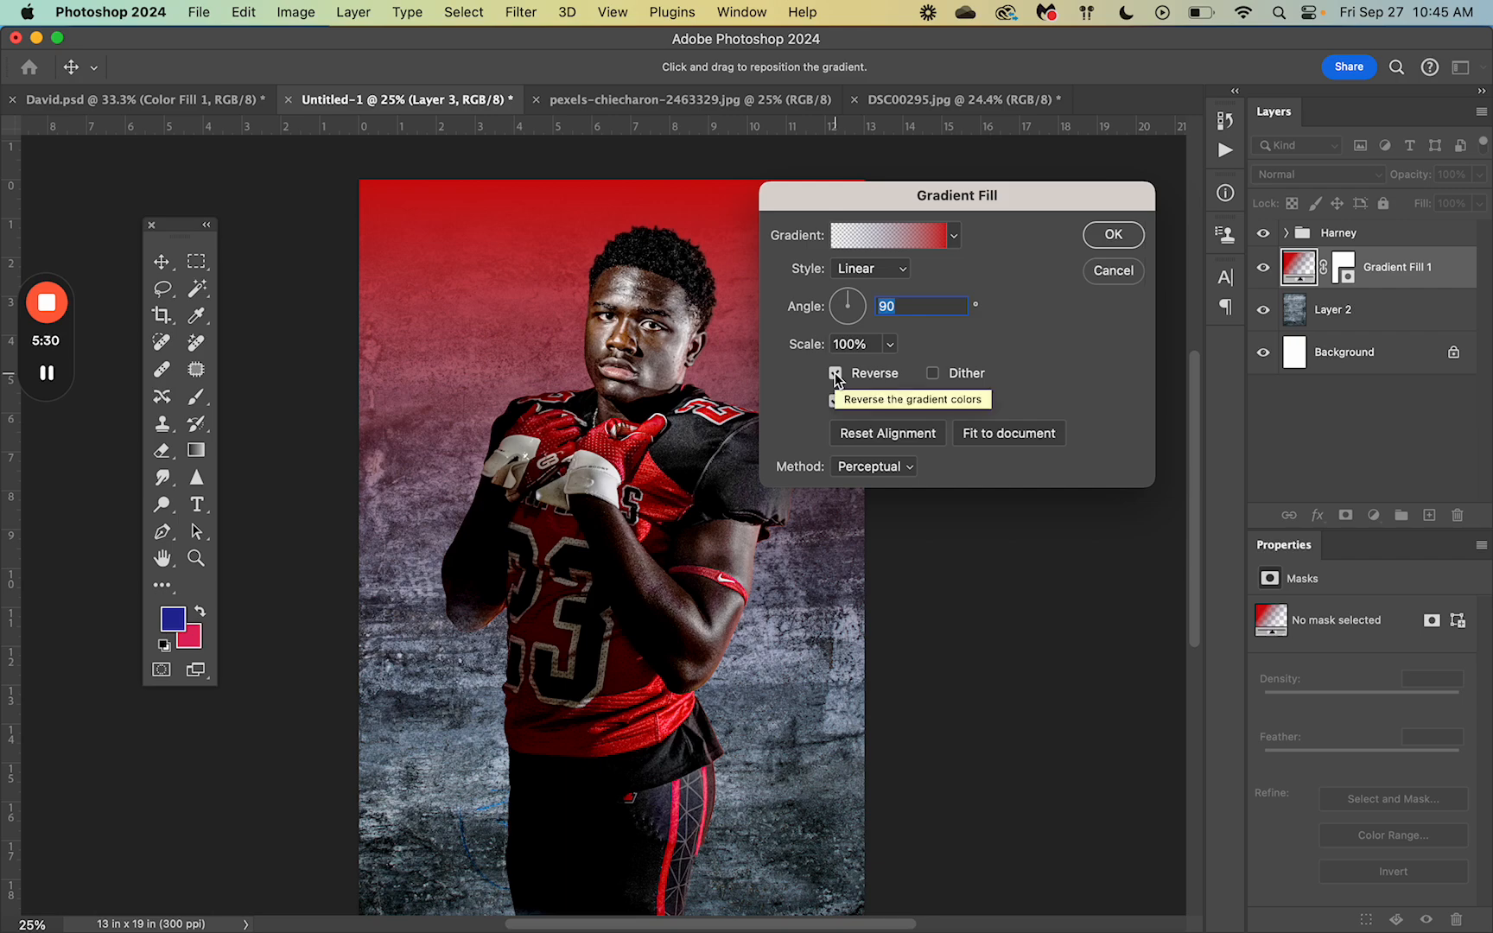
{"action": "left_click", "coordinate": [847, 237]}
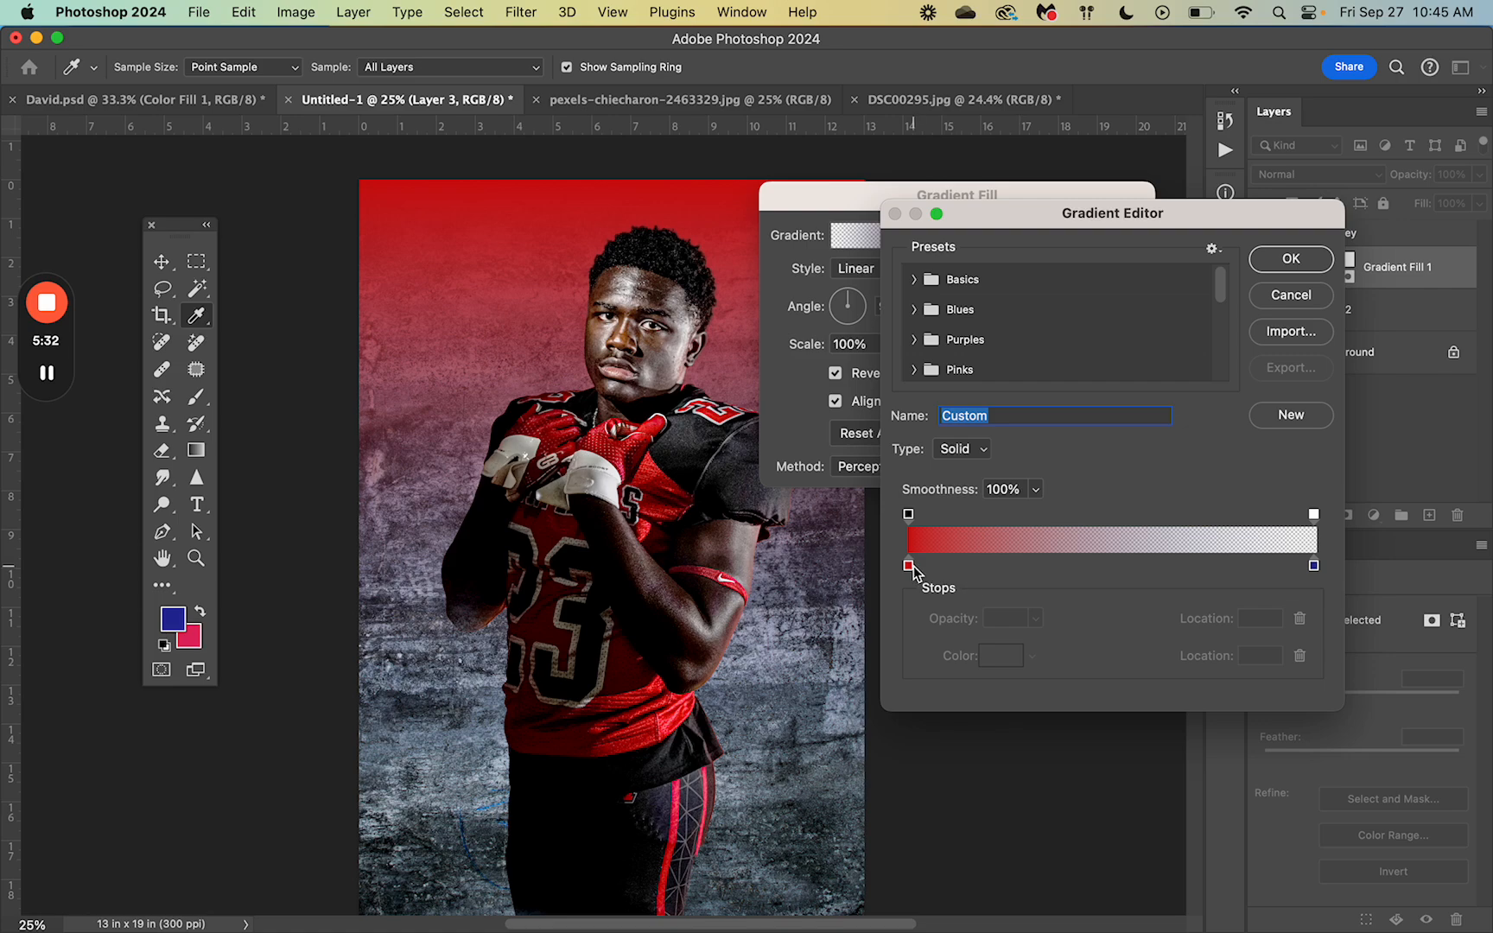
{"action": "left_click", "coordinate": [1087, 565]}
{"action": "left_click", "coordinate": [1080, 567]}
{"action": "left_click_drag", "start_coordinate": [1079, 567], "coordinate": [1138, 575]}
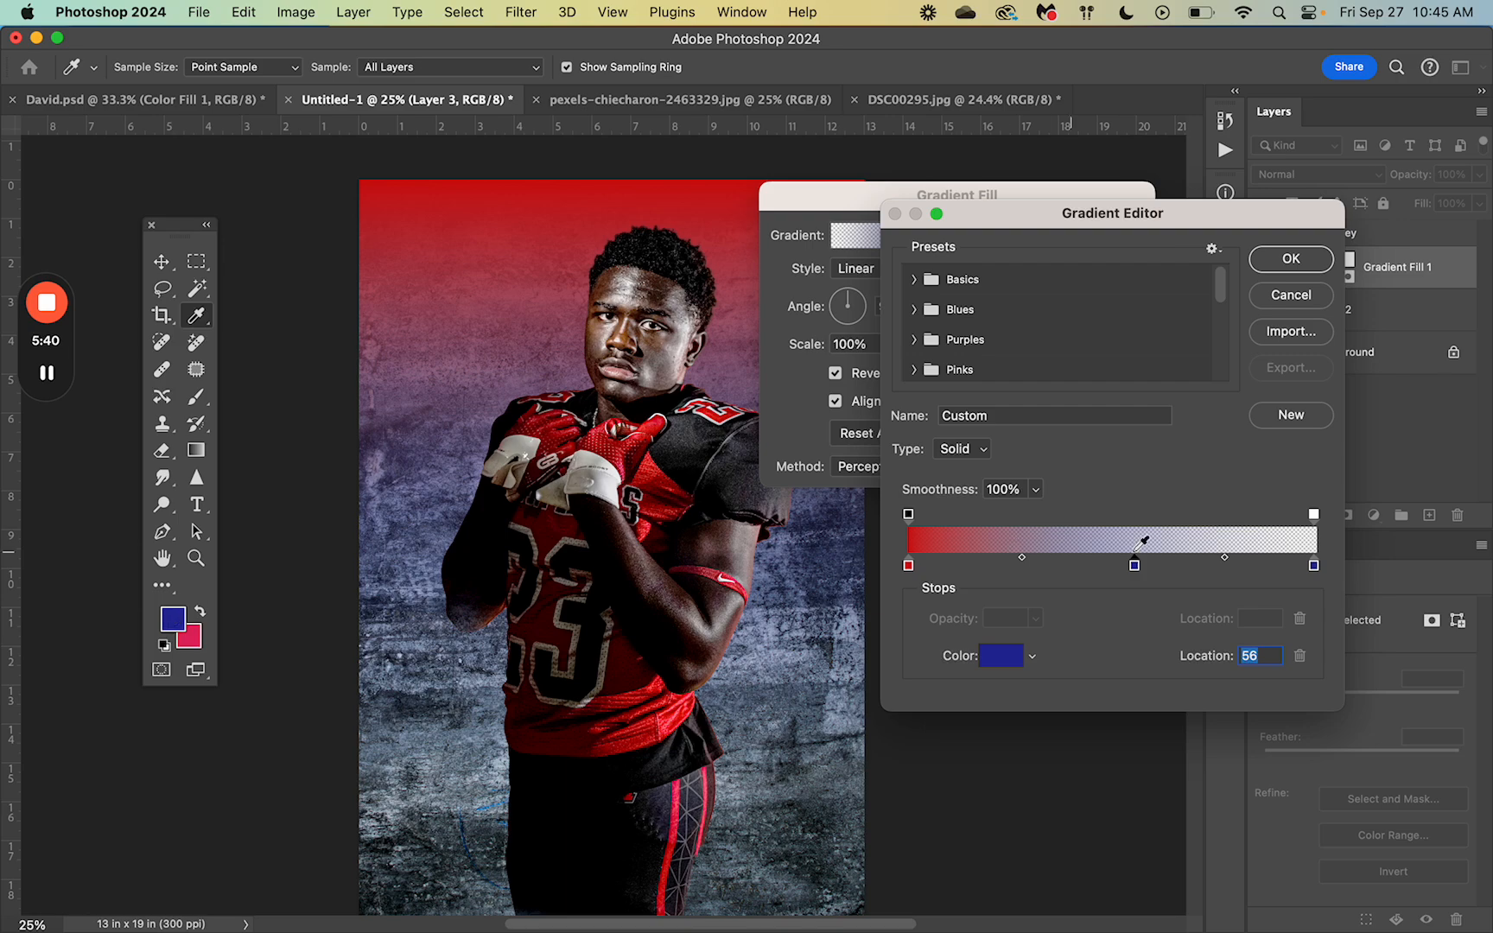
{"action": "left_click", "coordinate": [1161, 566]}
{"action": "left_click_drag", "start_coordinate": [1120, 575], "coordinate": [1116, 576]}
{"action": "left_click", "coordinate": [1308, 271]}
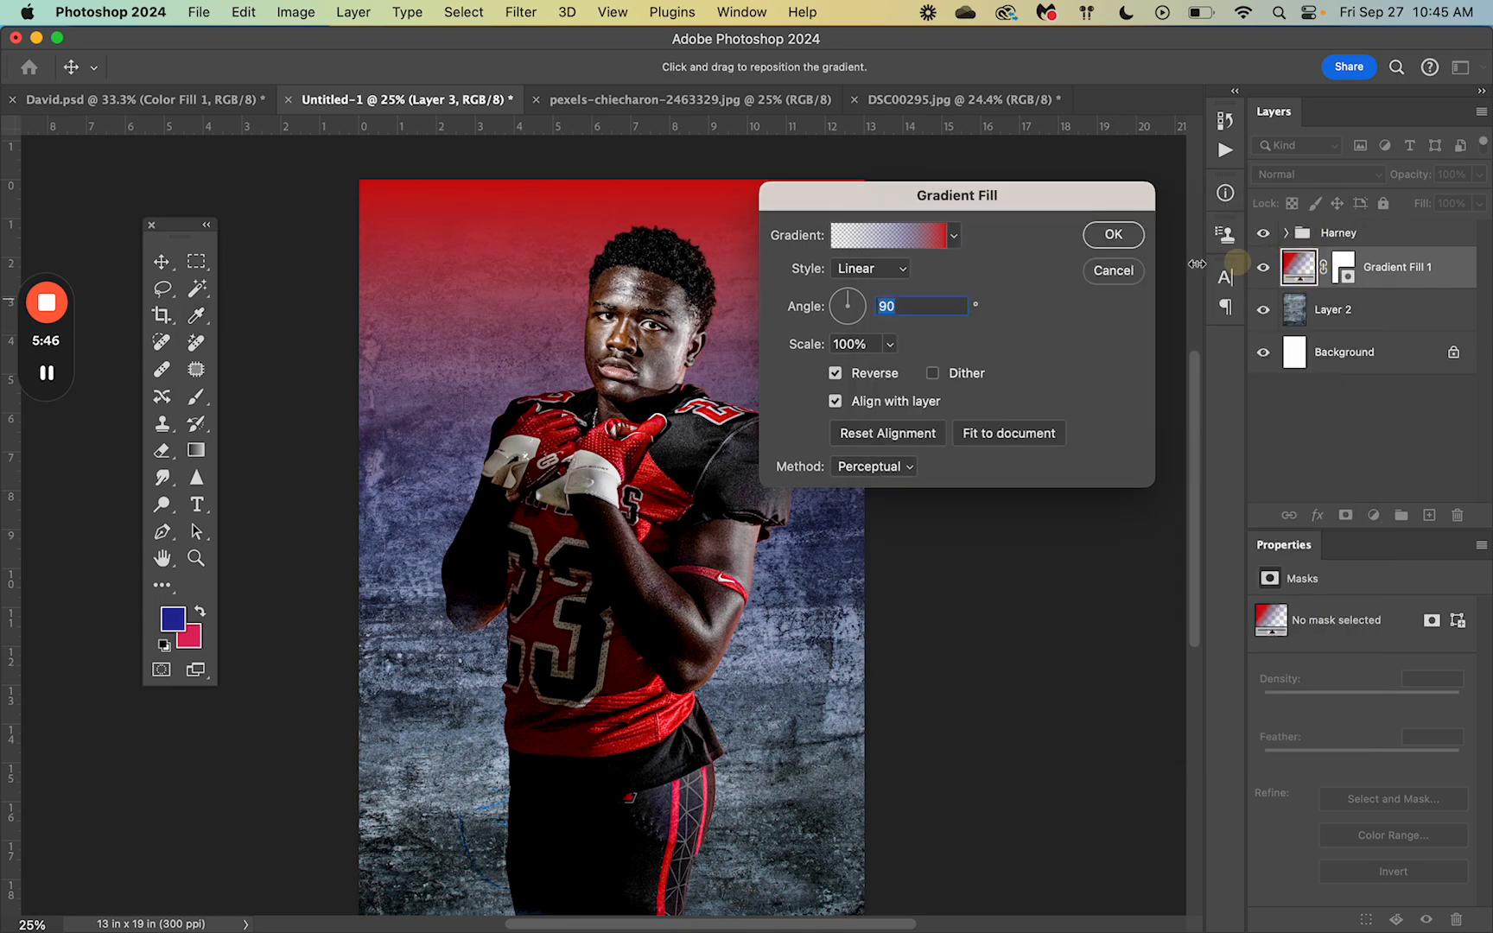
Step: Confirm the gradient fill and drag its midpoint and blend point lower on the player
{"action": "left_click", "coordinate": [1110, 235]}
{"action": "key", "text": "v"}
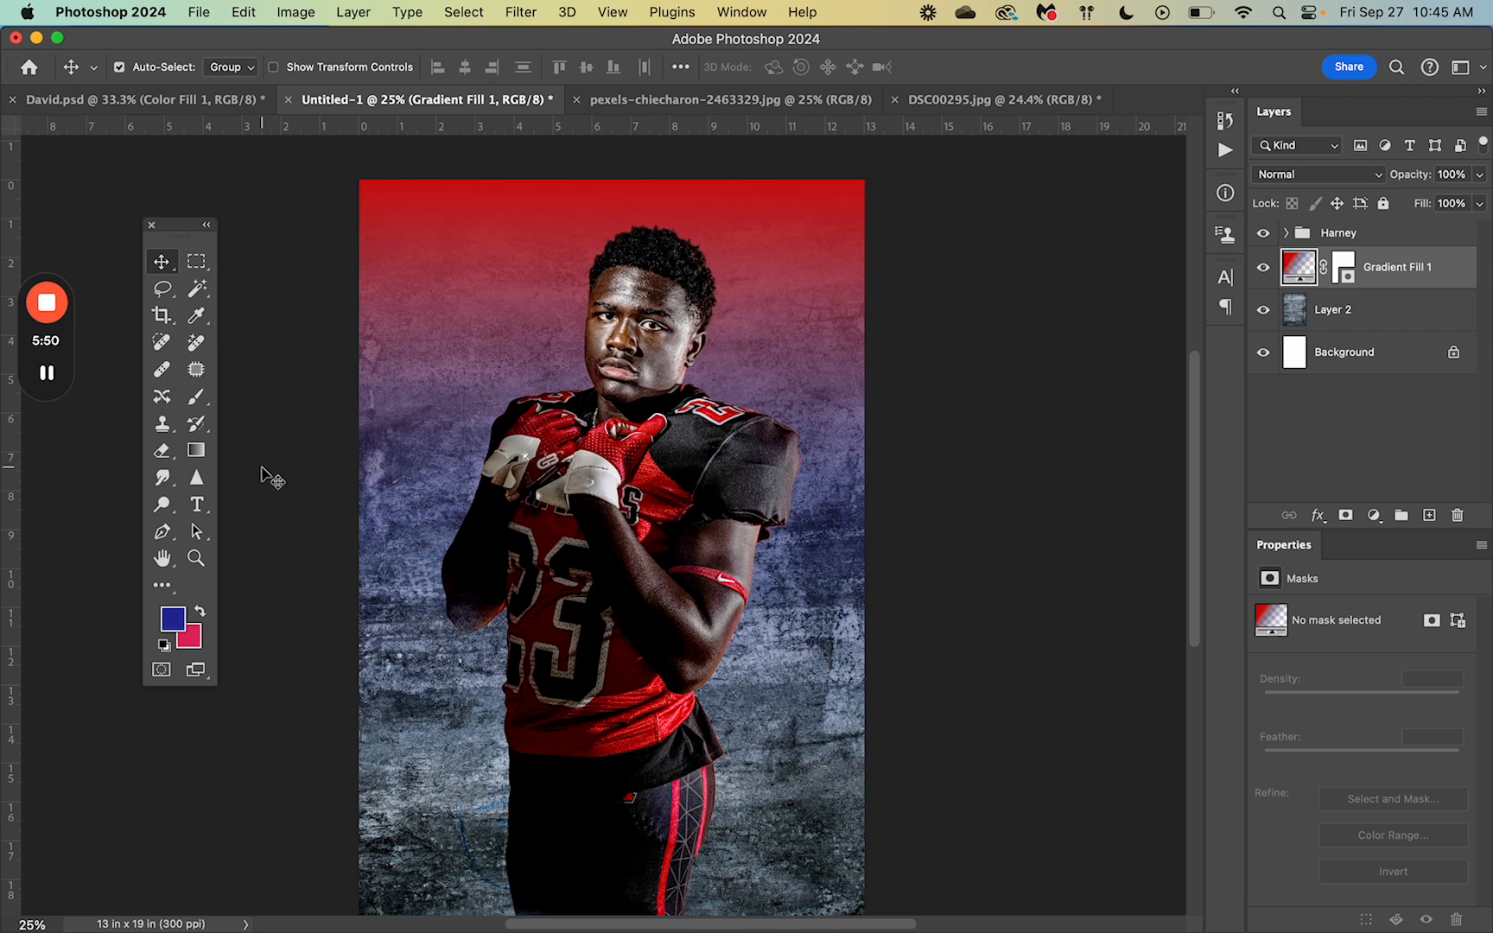
{"action": "left_click", "coordinate": [198, 451]}
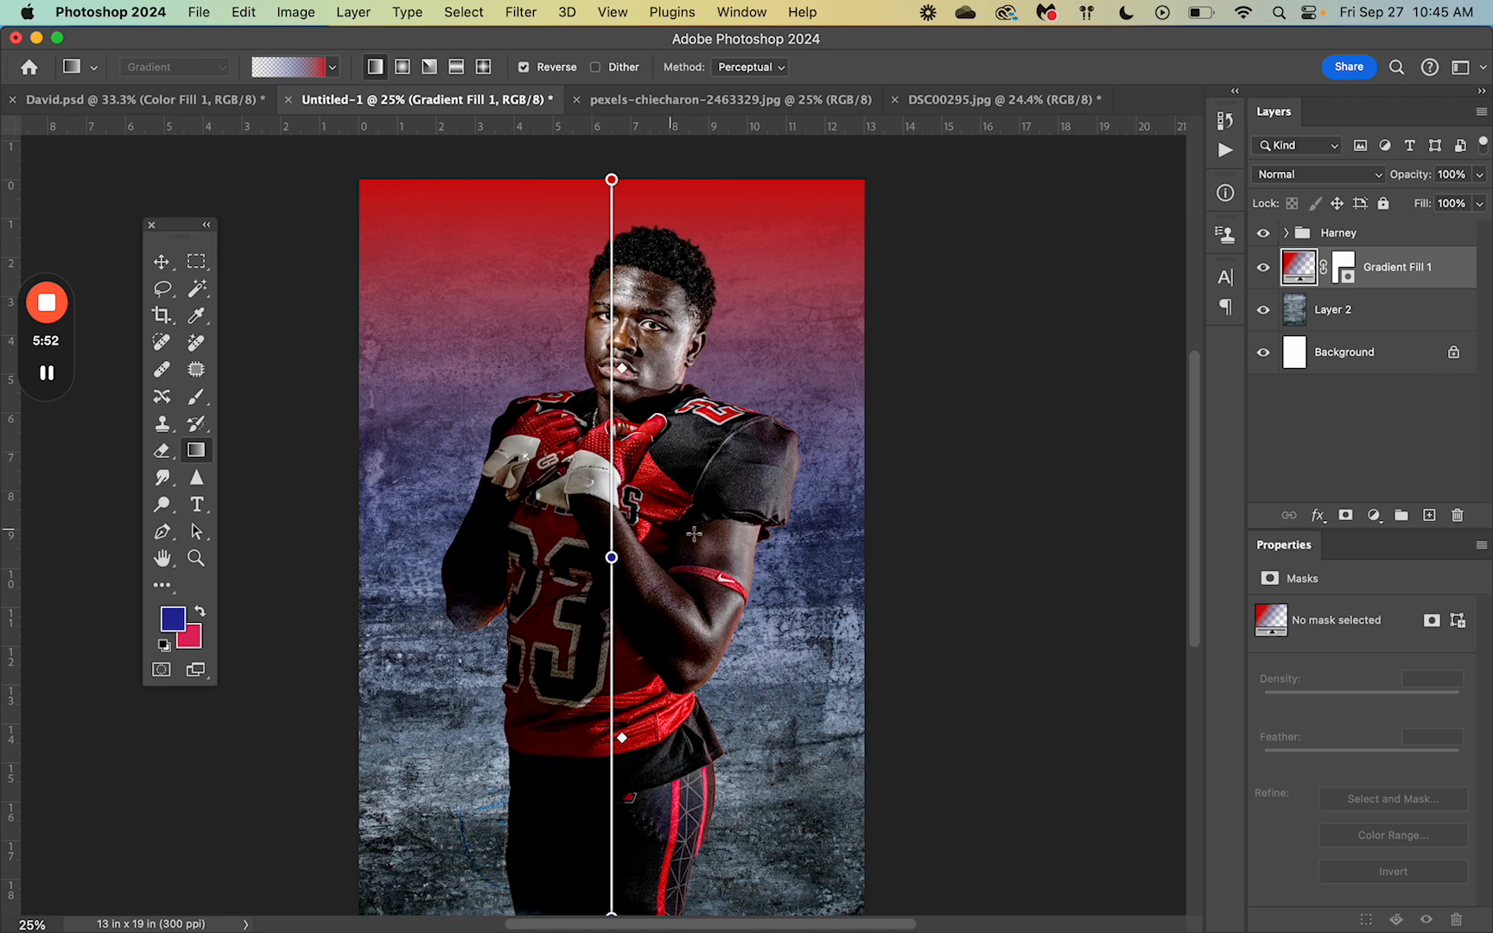
{"action": "left_click_drag", "start_coordinate": [611, 558], "coordinate": [612, 613]}
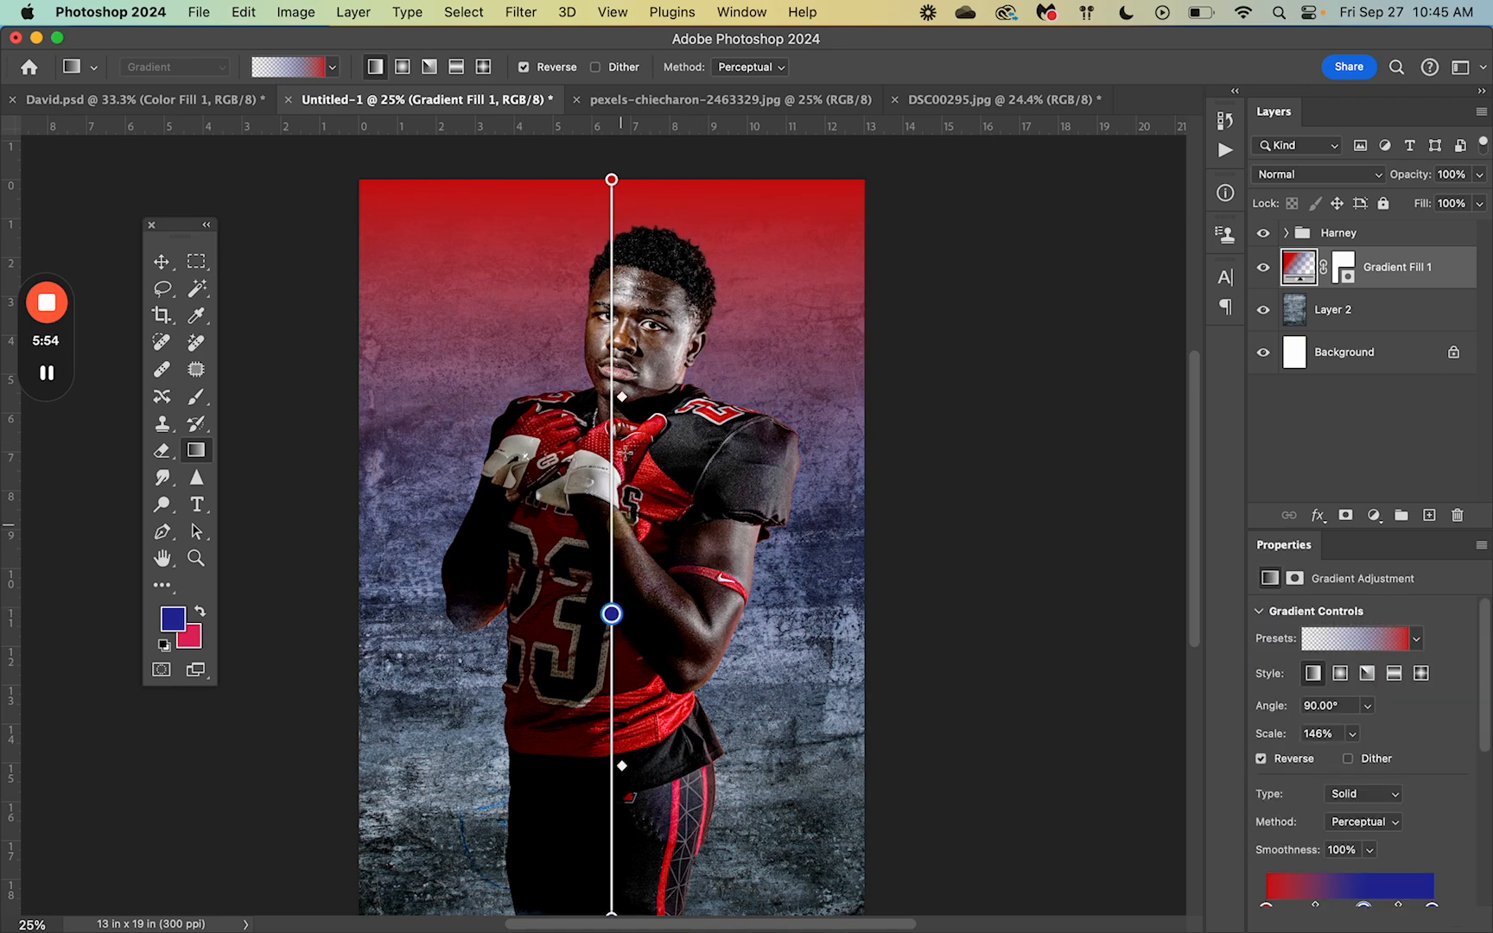
{"action": "left_click_drag", "start_coordinate": [622, 398], "coordinate": [622, 459]}
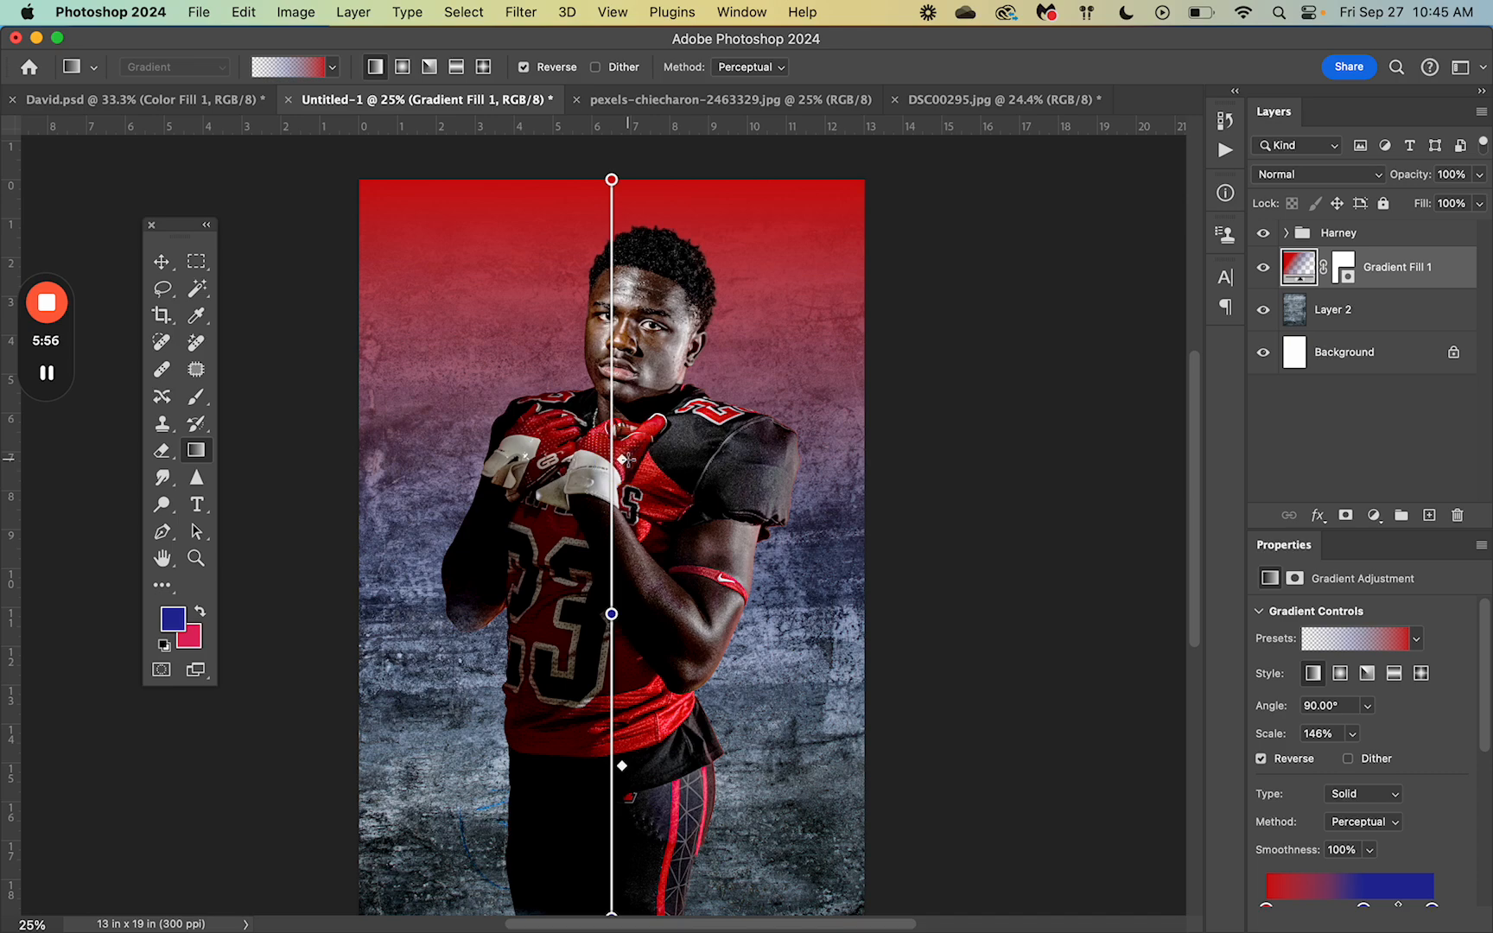
Step: Zoom out to 12.5% and pull the gradient's end below the image, reaching 90.49° and 156% scale
{"action": "key", "text": "super+minus"}
{"action": "key", "text": "super+minus"}
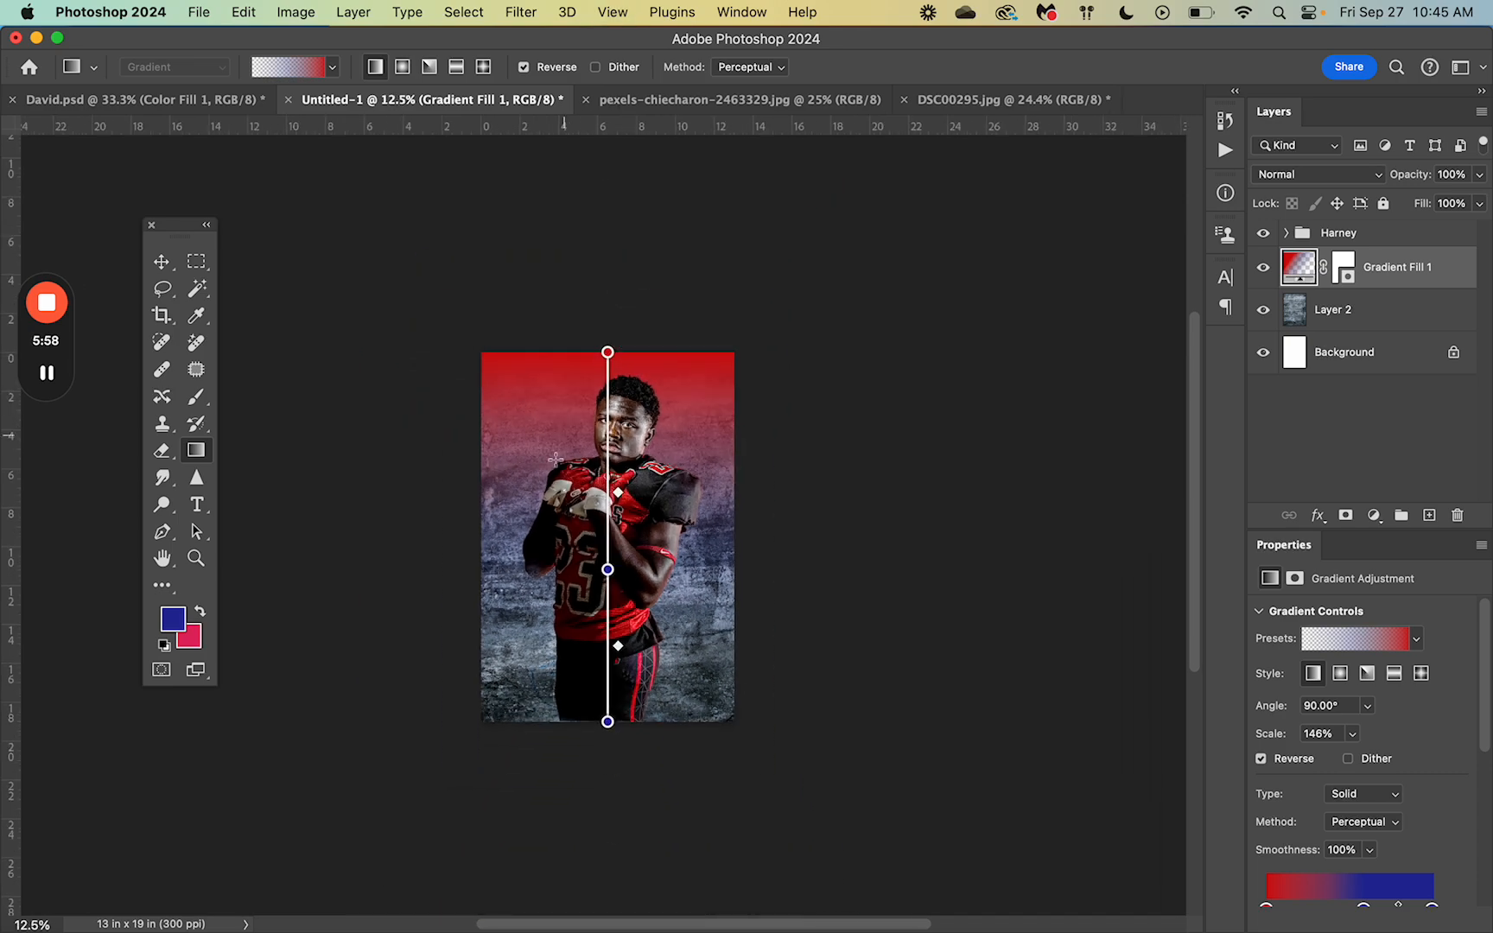
{"action": "left_click_drag", "start_coordinate": [608, 722], "coordinate": [611, 802]}
{"action": "left_click_drag", "start_coordinate": [606, 475], "coordinate": [611, 680]}
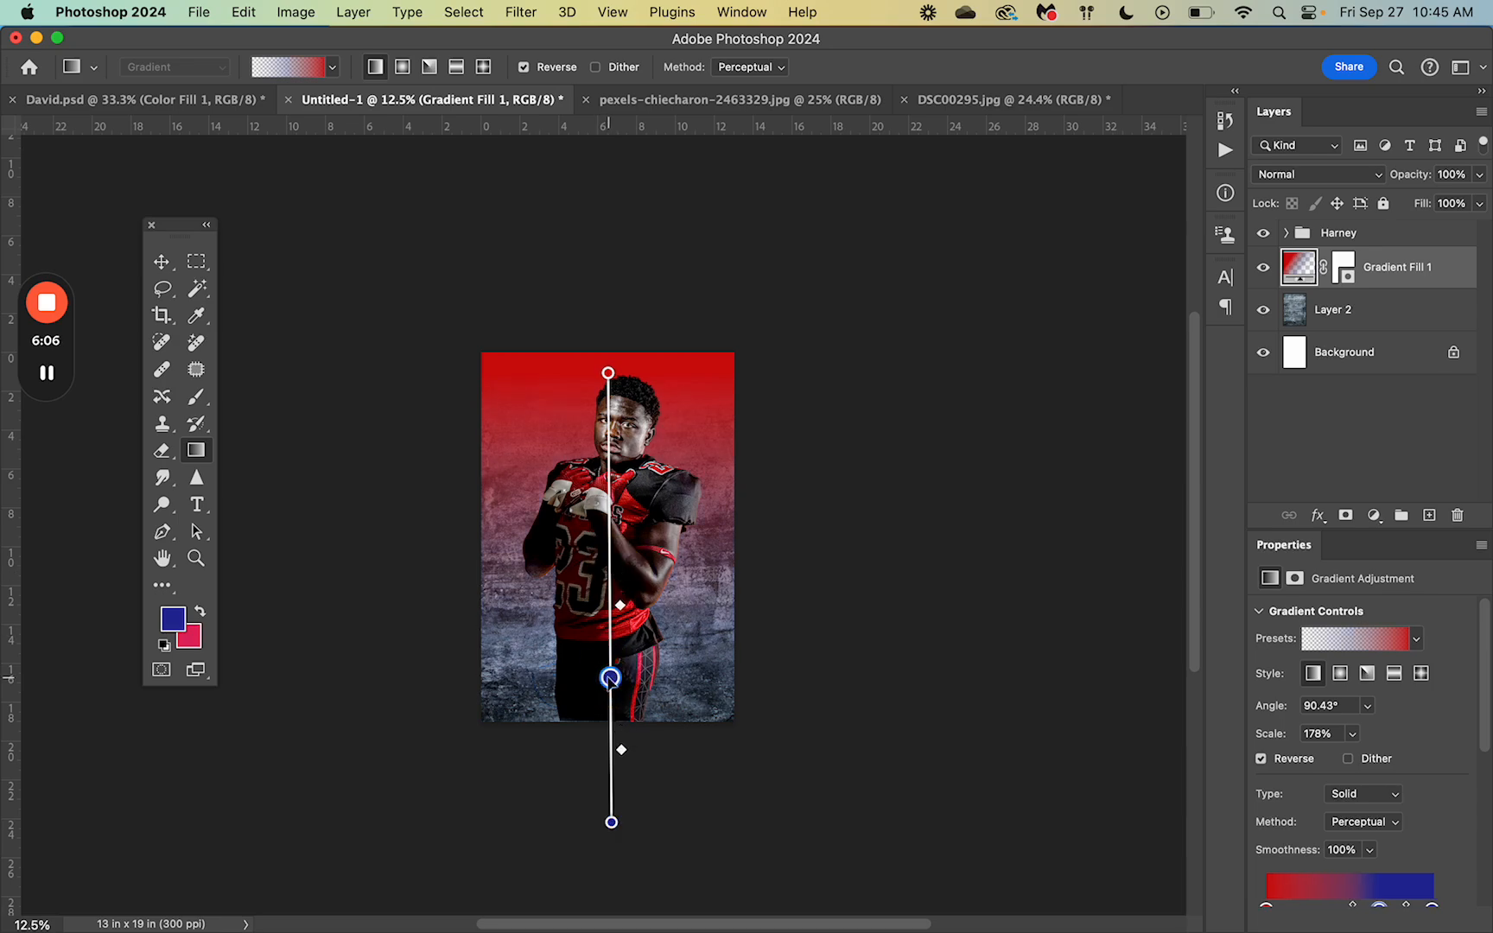
{"action": "left_click_drag", "start_coordinate": [611, 822], "coordinate": [611, 769]}
Step: Switch the gradient fill to the Angle style and rotate its starting direction
{"action": "left_click", "coordinate": [403, 68]}
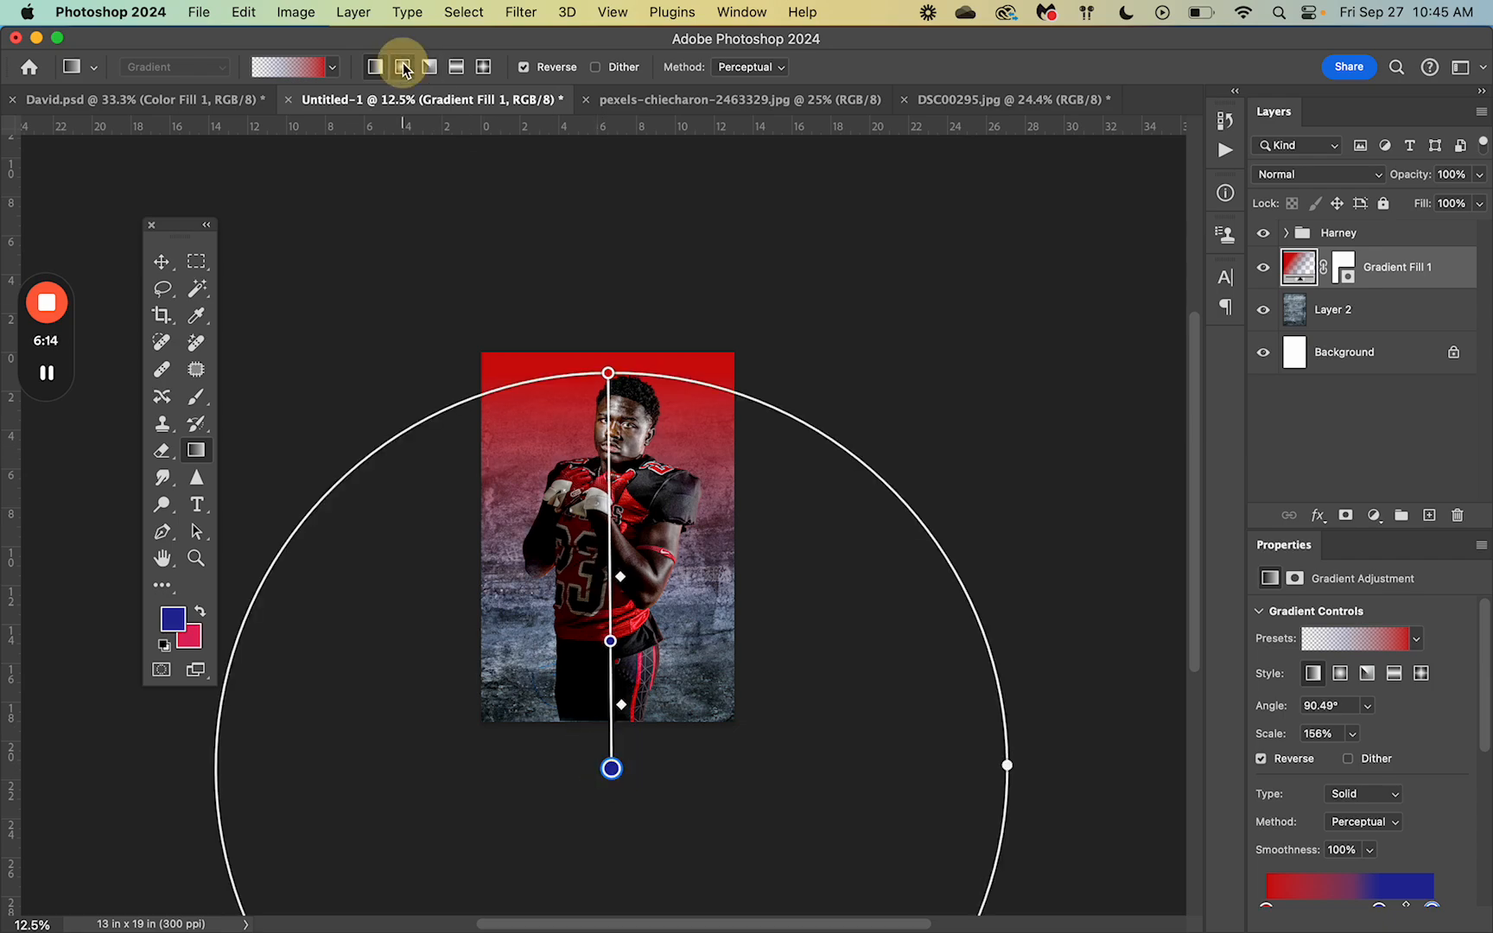
{"action": "left_click", "coordinate": [429, 67]}
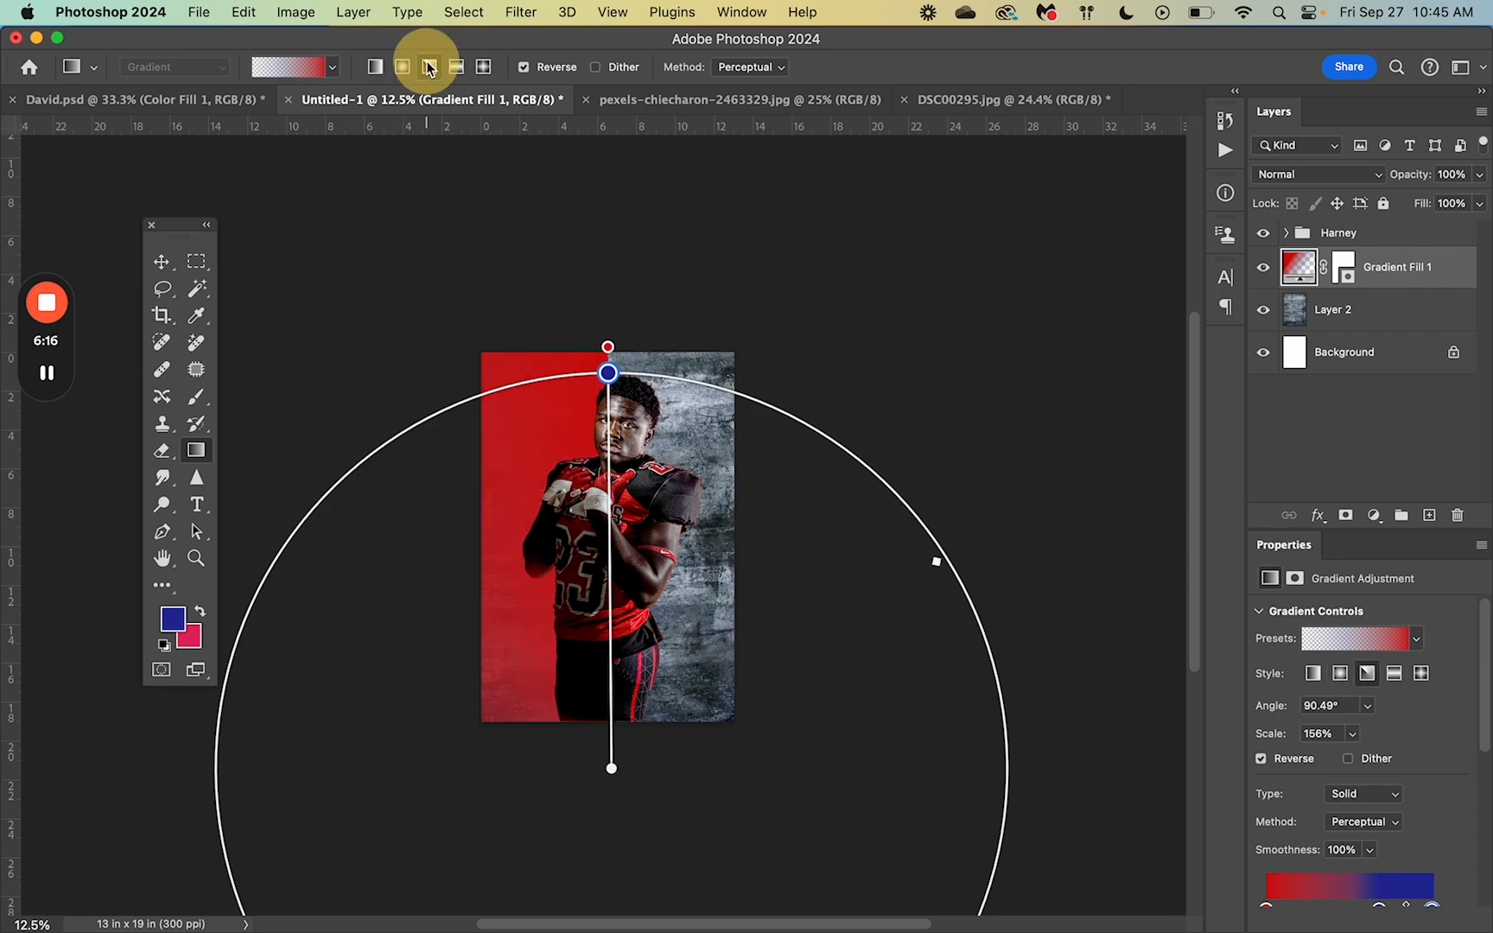
{"action": "left_click_drag", "start_coordinate": [608, 373], "coordinate": [733, 420]}
Step: Hide the Harney football player group, leaving the gradient and grunge layers visible
{"action": "left_click", "coordinate": [1263, 267]}
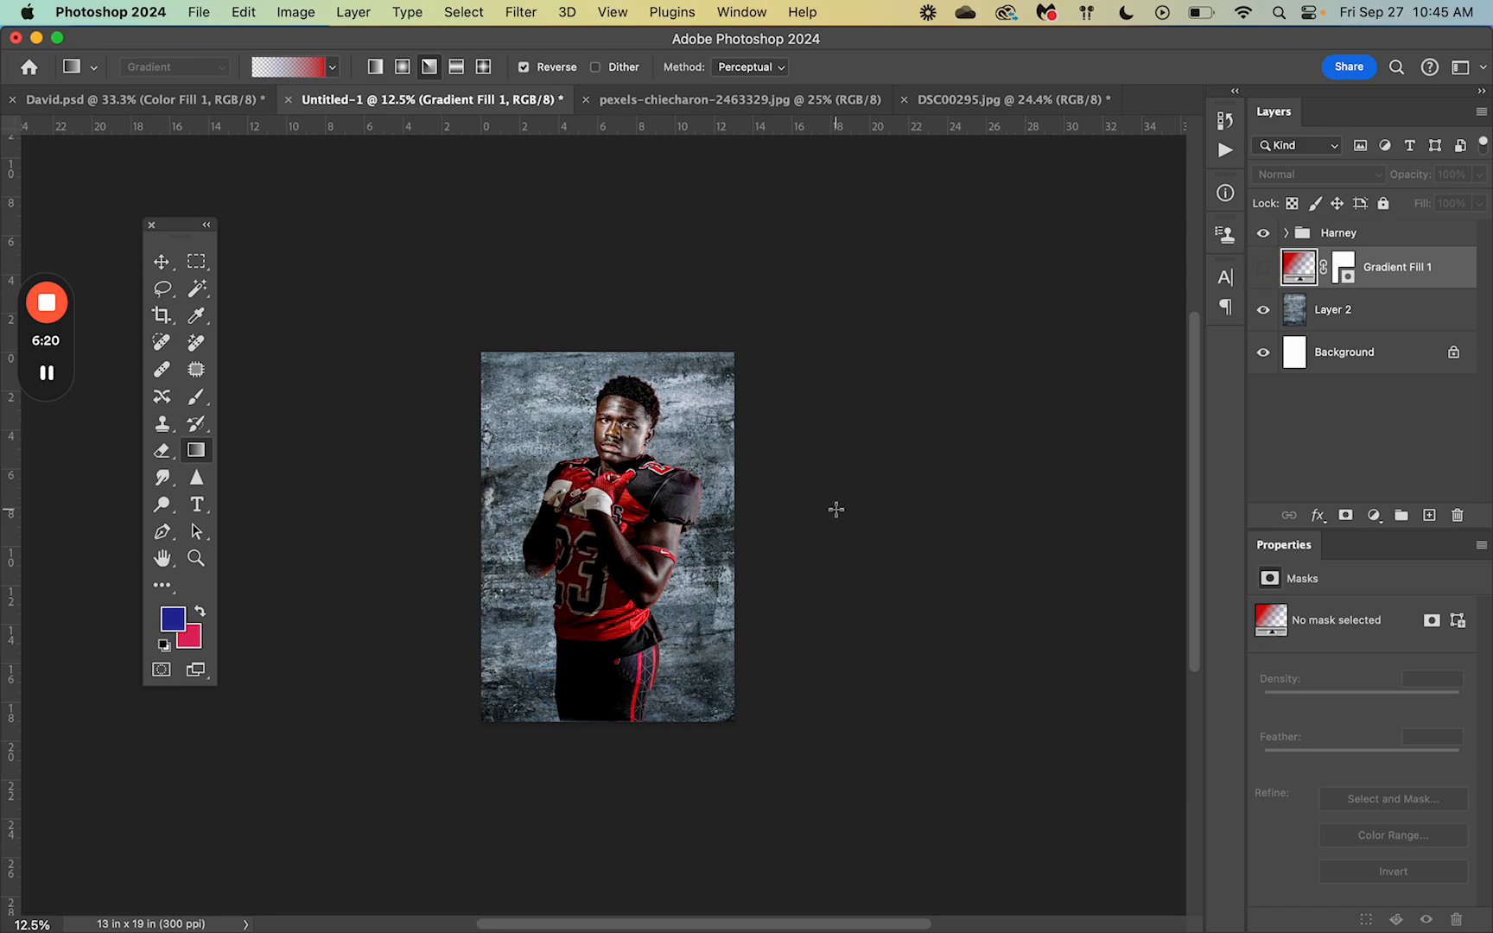
{"action": "left_click", "coordinate": [1264, 267]}
{"action": "left_click", "coordinate": [1264, 310]}
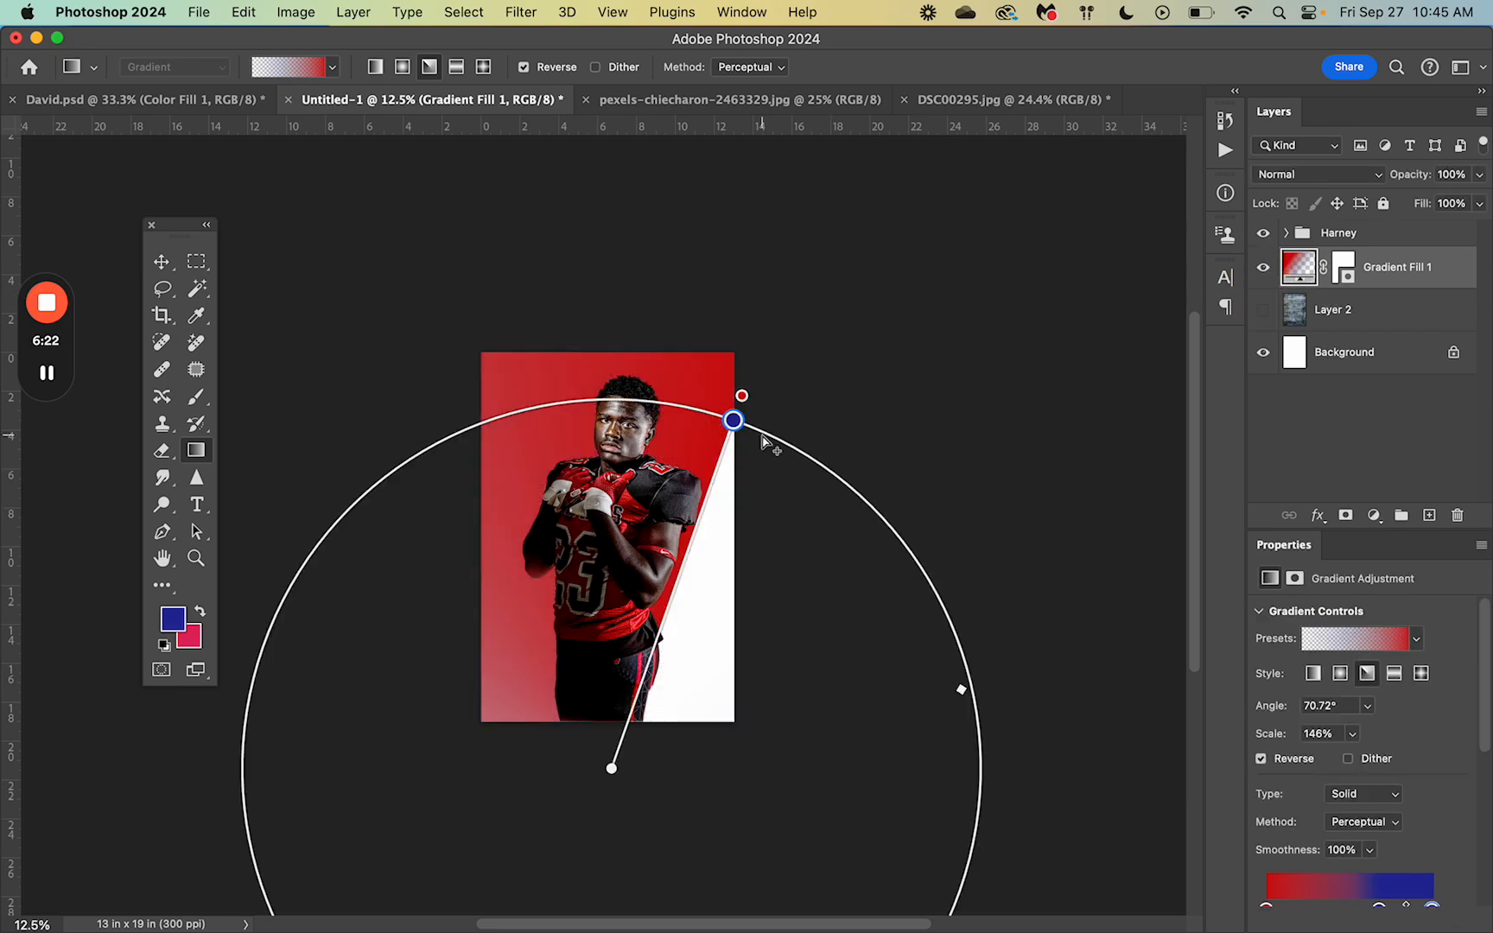
{"action": "left_click", "coordinate": [1264, 309]}
{"action": "left_click", "coordinate": [1264, 233]}
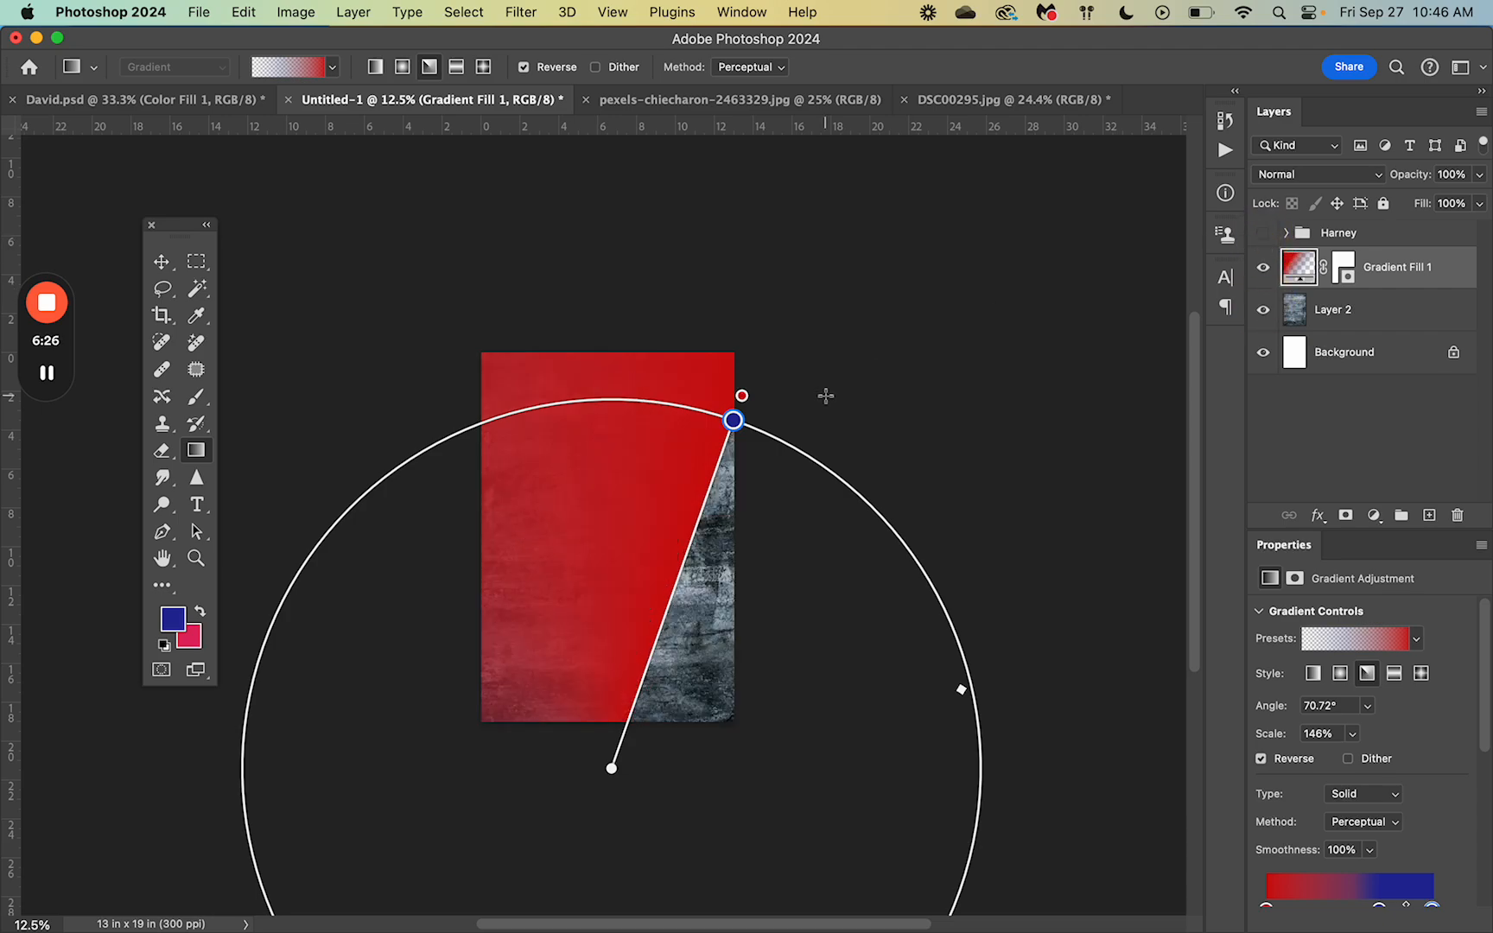
Step: Draw a new angle gradient and move its centre mid-image, ending at 56.80° and 86% scale
{"action": "left_click_drag", "start_coordinate": [608, 766], "coordinate": [612, 523]}
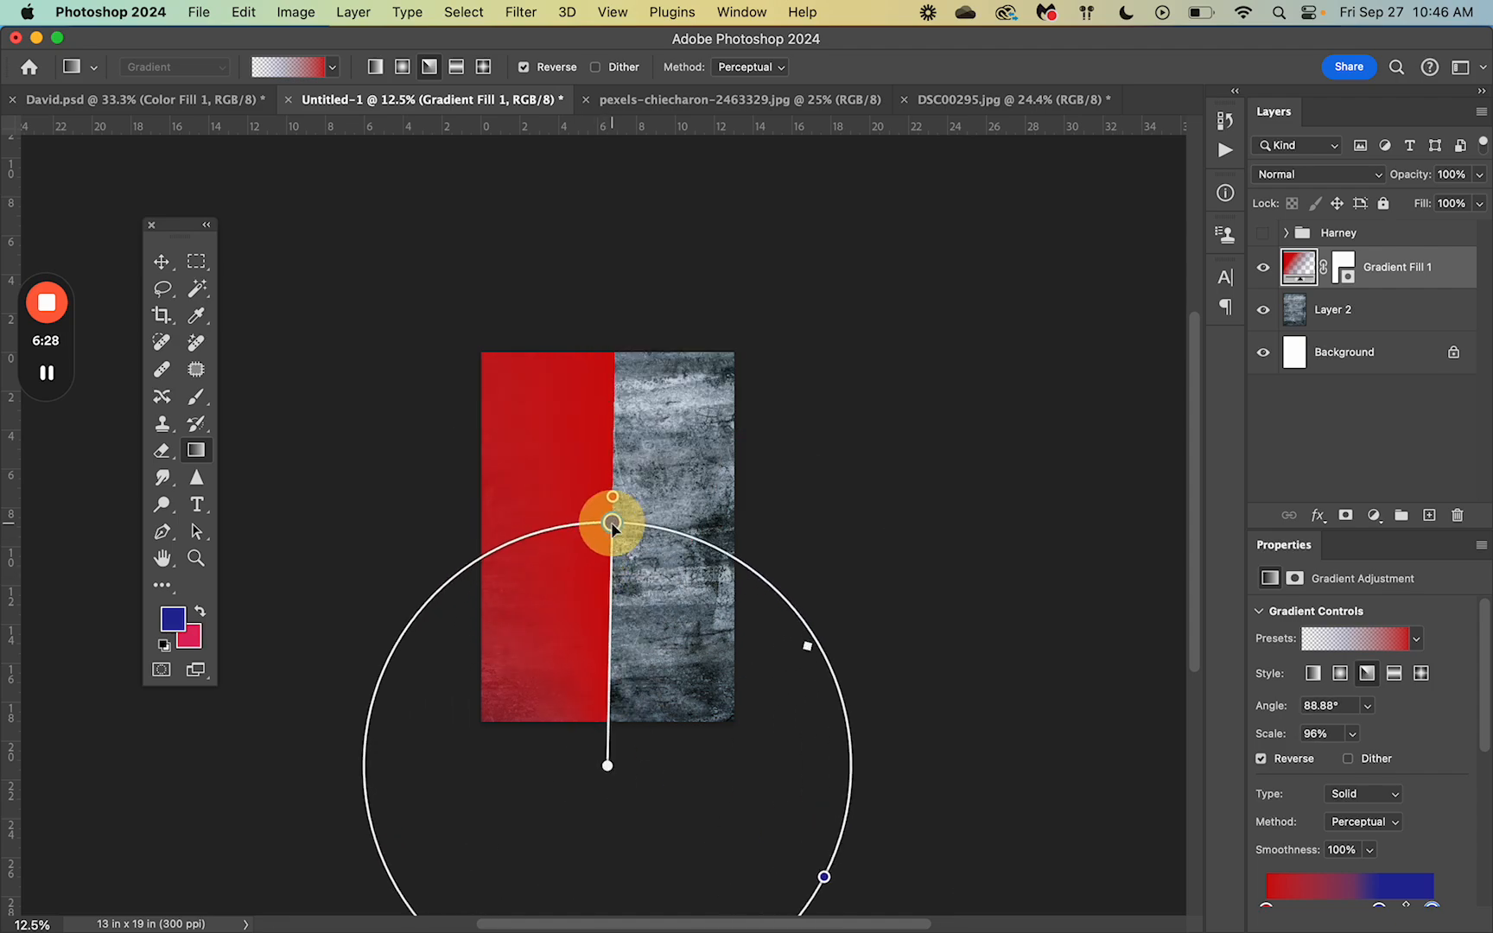
{"action": "left_click", "coordinate": [163, 262]}
{"action": "left_click", "coordinate": [1296, 270]}
{"action": "left_click", "coordinate": [197, 450]}
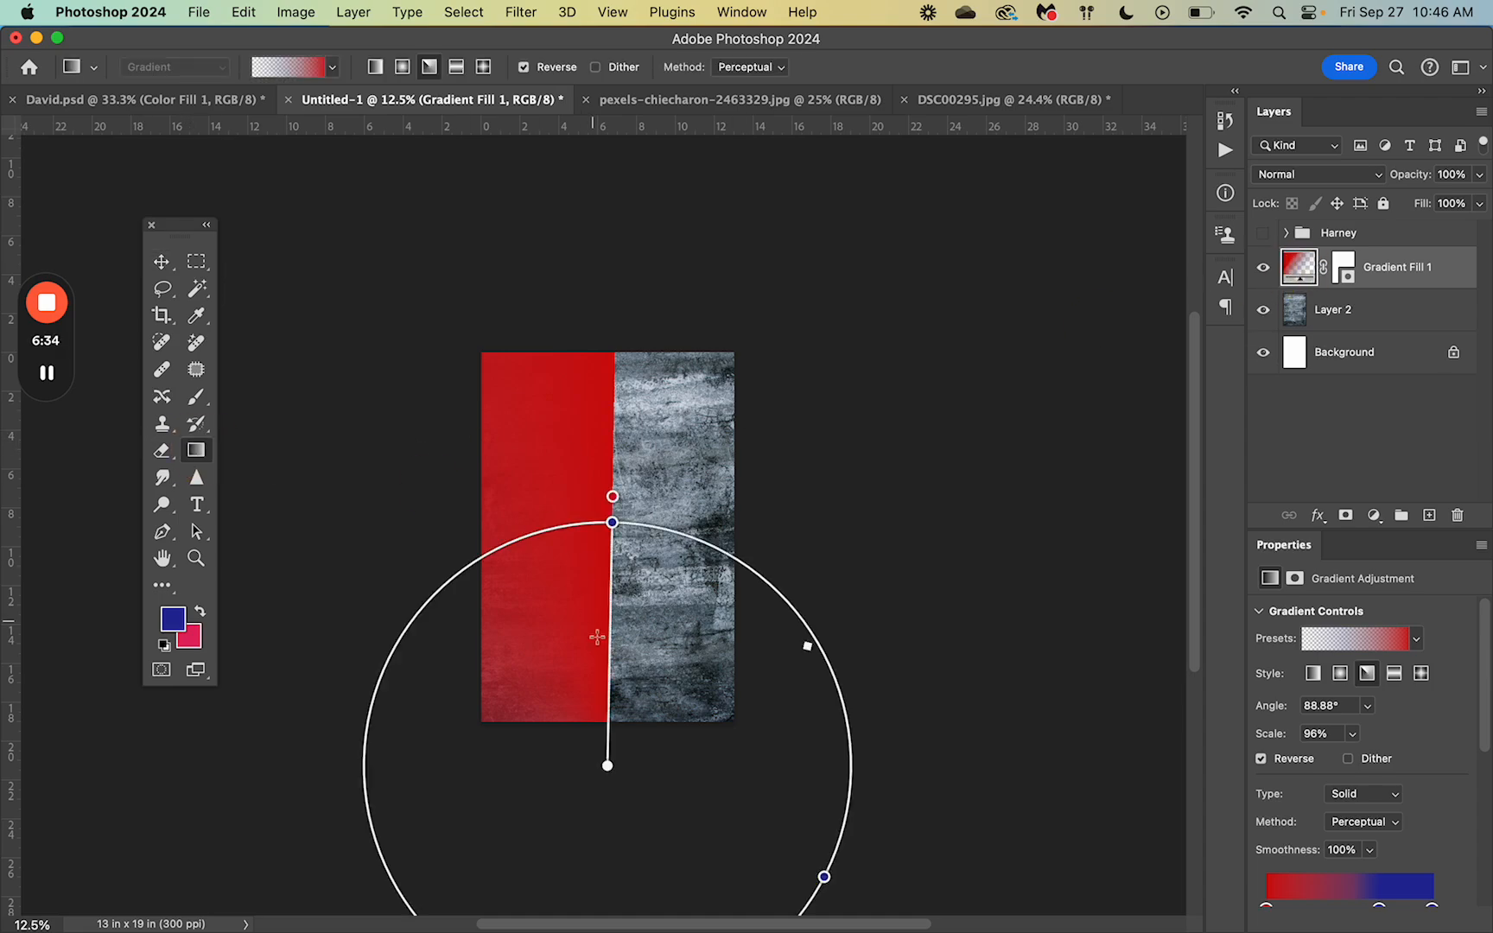
{"action": "left_click_drag", "start_coordinate": [607, 764], "coordinate": [635, 568]}
{"action": "left_click_drag", "start_coordinate": [644, 329], "coordinate": [752, 386]}
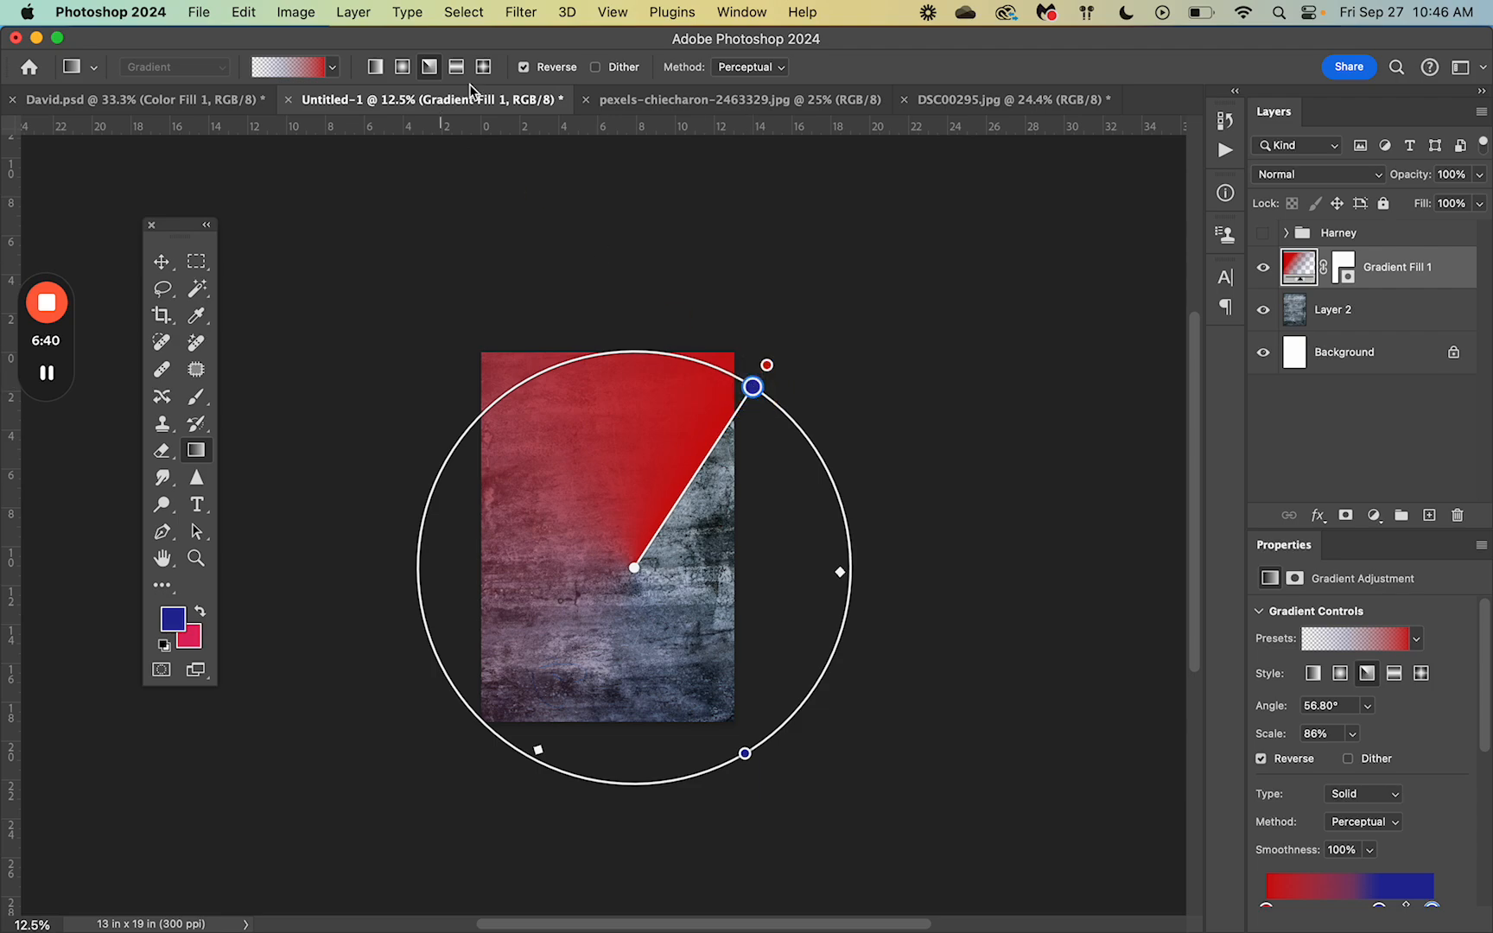
Step: Switch to a Reflected gradient drawn diagonally from the bottom-left, at 67.41° and 103% scale
{"action": "left_click", "coordinate": [457, 67]}
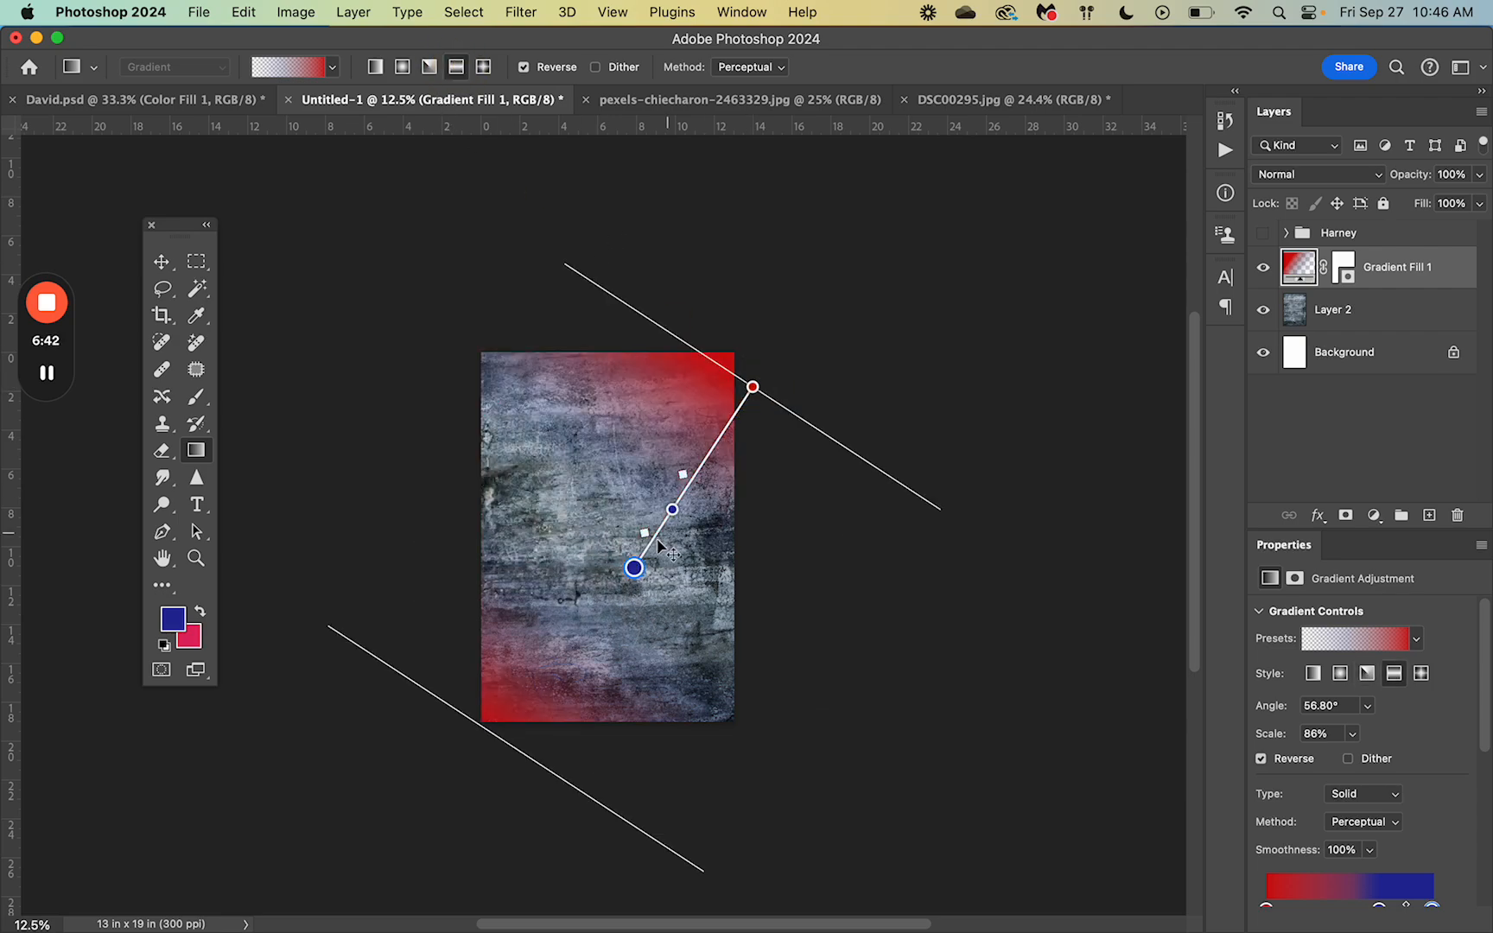
{"action": "left_click_drag", "start_coordinate": [635, 568], "coordinate": [648, 518]}
{"action": "left_click_drag", "start_coordinate": [502, 714], "coordinate": [482, 810]}
{"action": "left_click_drag", "start_coordinate": [437, 816], "coordinate": [458, 667]}
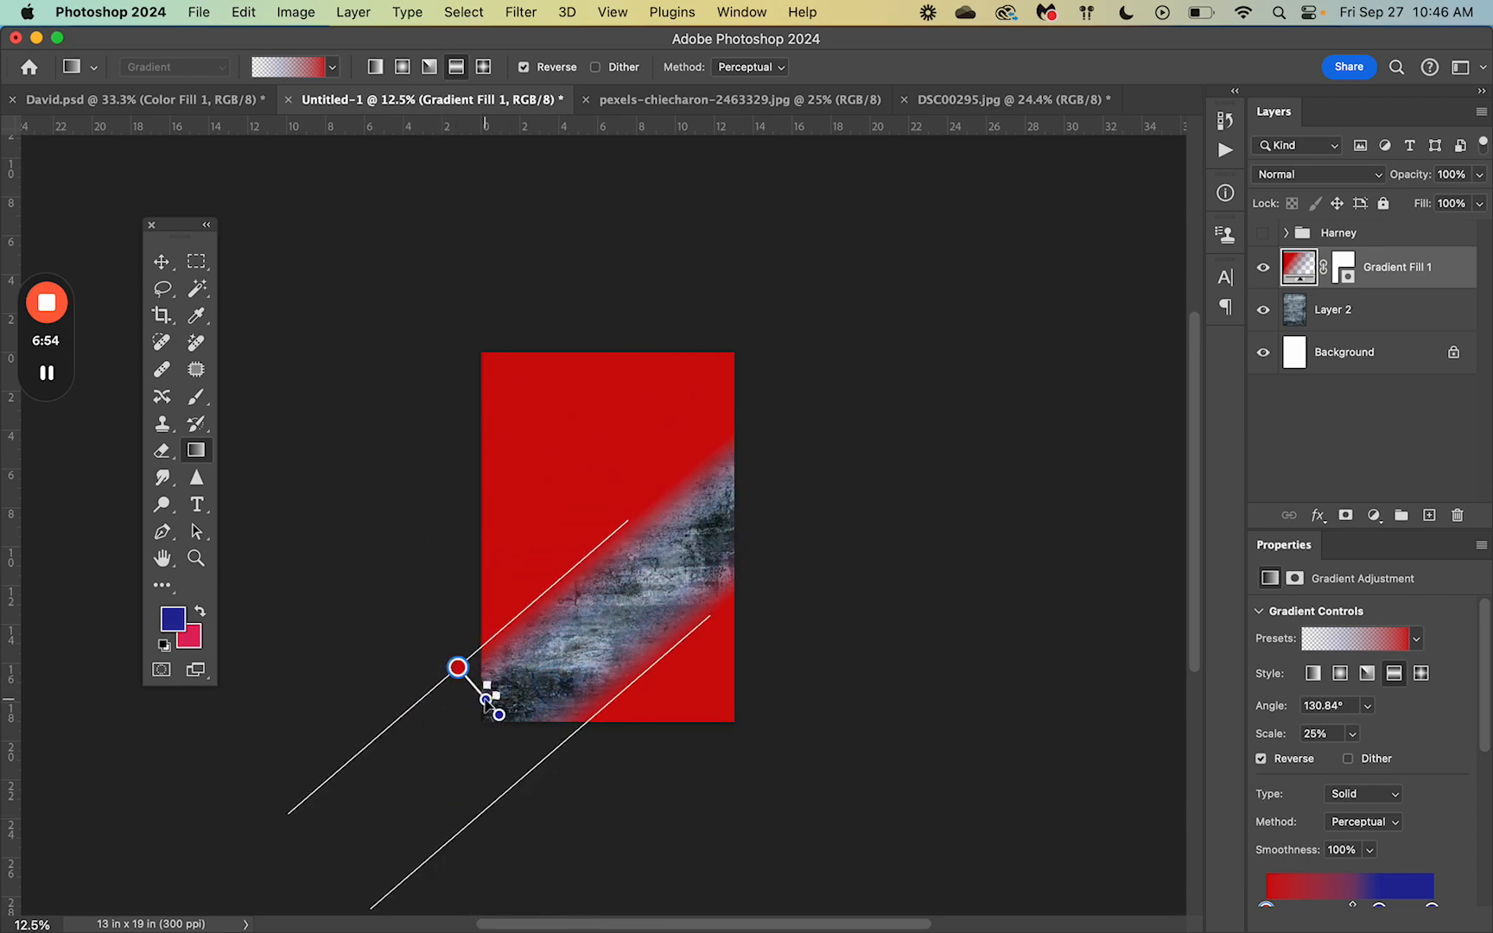
{"action": "left_click_drag", "start_coordinate": [460, 667], "coordinate": [601, 476]}
{"action": "mouse_move", "coordinate": [50, 379]}
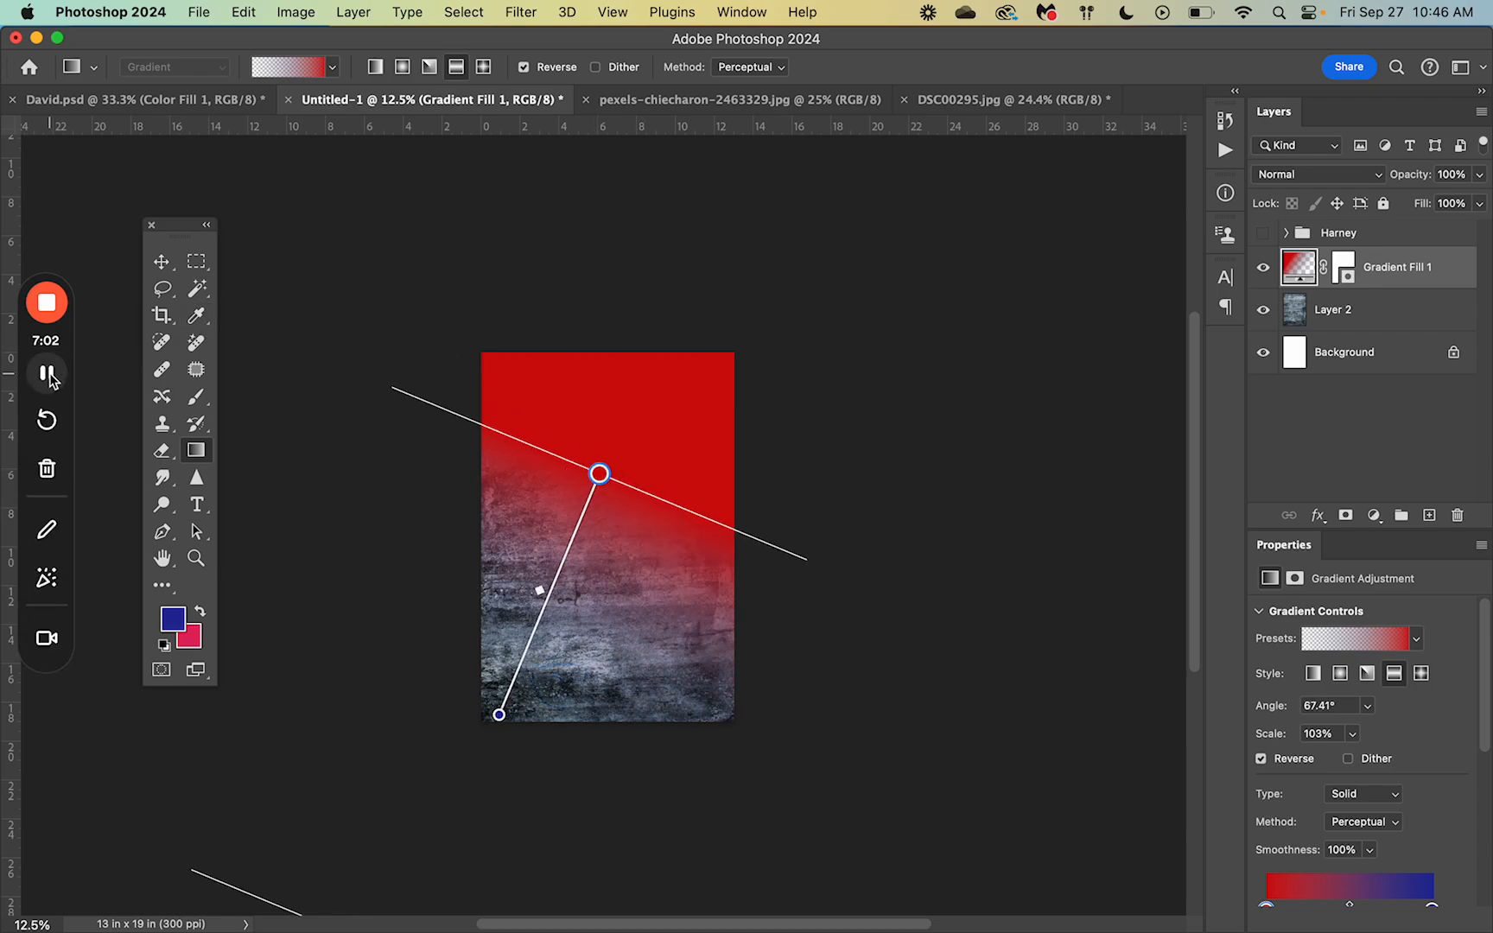